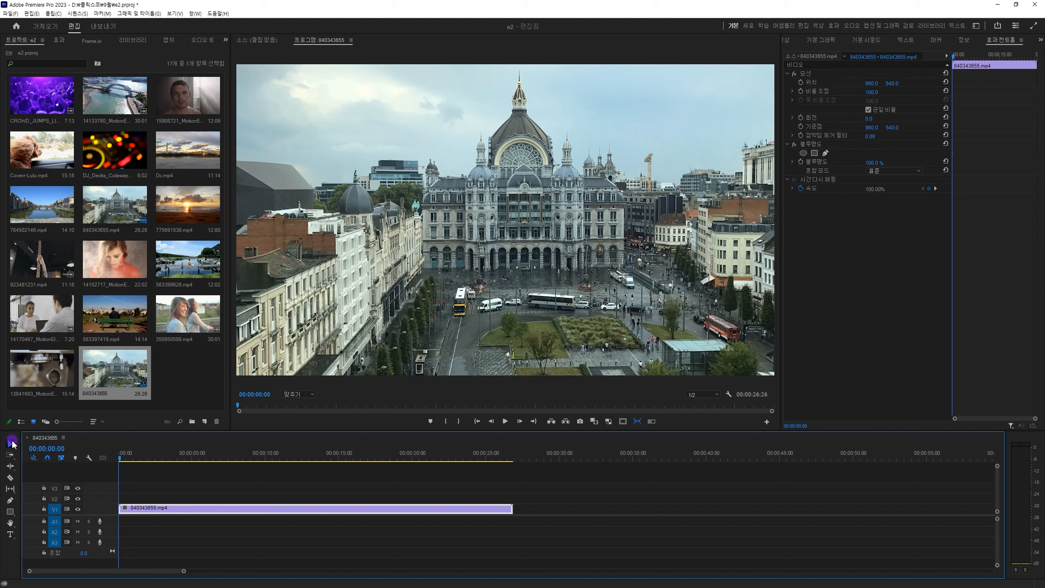
Select the 840343655.mp4 clip on V1 and try moving it within the timeline.
{"action": "left_click", "coordinate": [197, 496]}
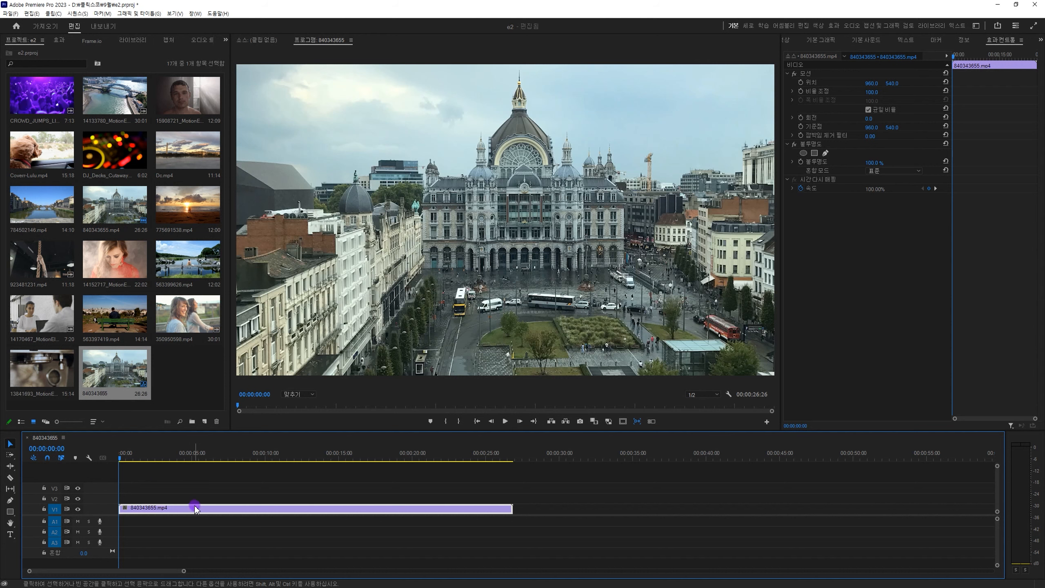
{"action": "left_click", "coordinate": [198, 510]}
{"action": "left_click_drag", "start_coordinate": [198, 510], "coordinate": [244, 488]}
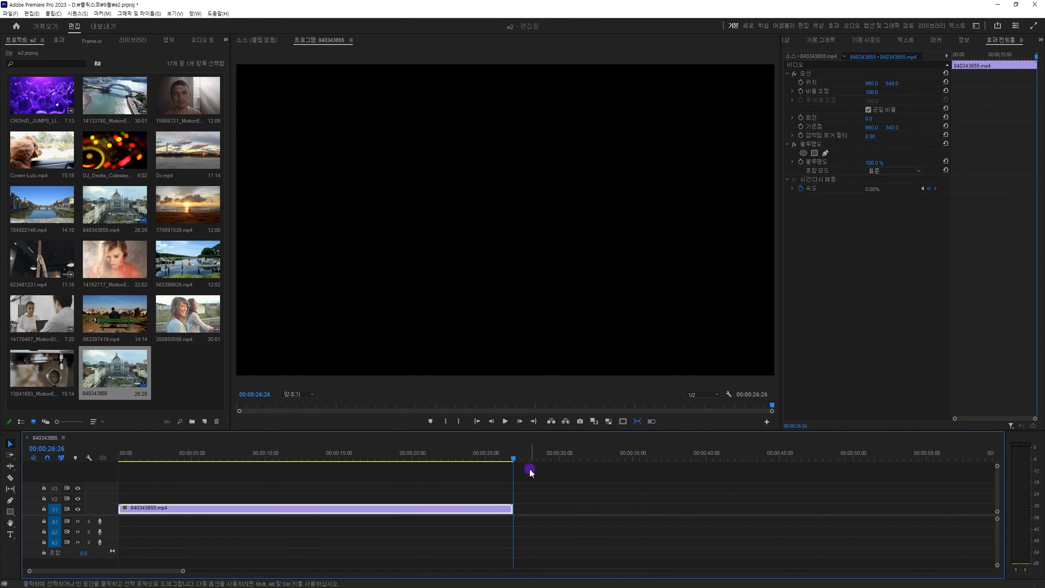
Trim the 840343655.mp4 clip on V1 to start at 00:00:05:29 and end at 00:00:22:15.
{"action": "left_click_drag", "start_coordinate": [515, 457], "coordinate": [177, 464]}
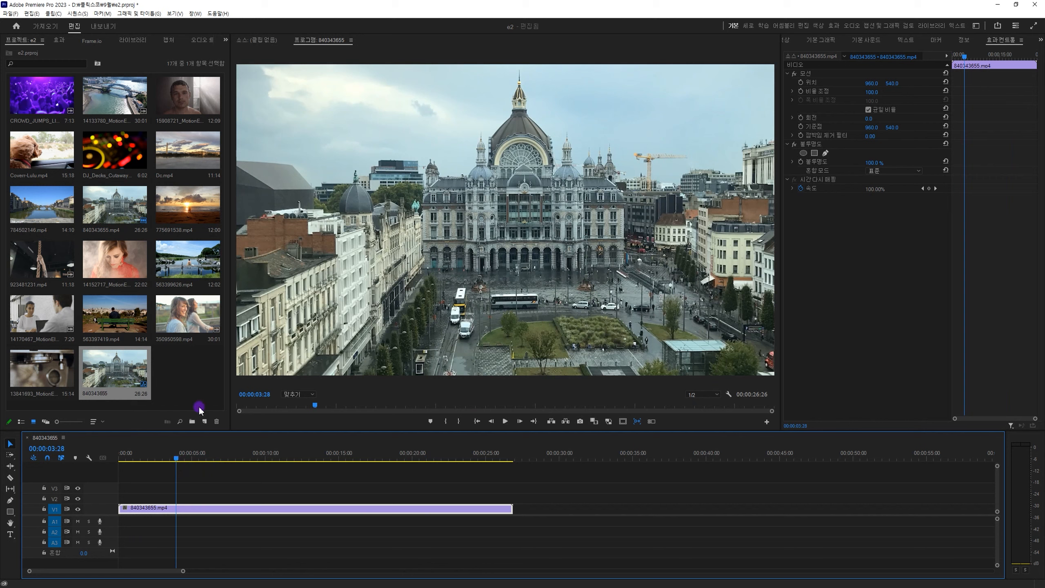
{"action": "left_click_drag", "start_coordinate": [181, 455], "coordinate": [208, 465]}
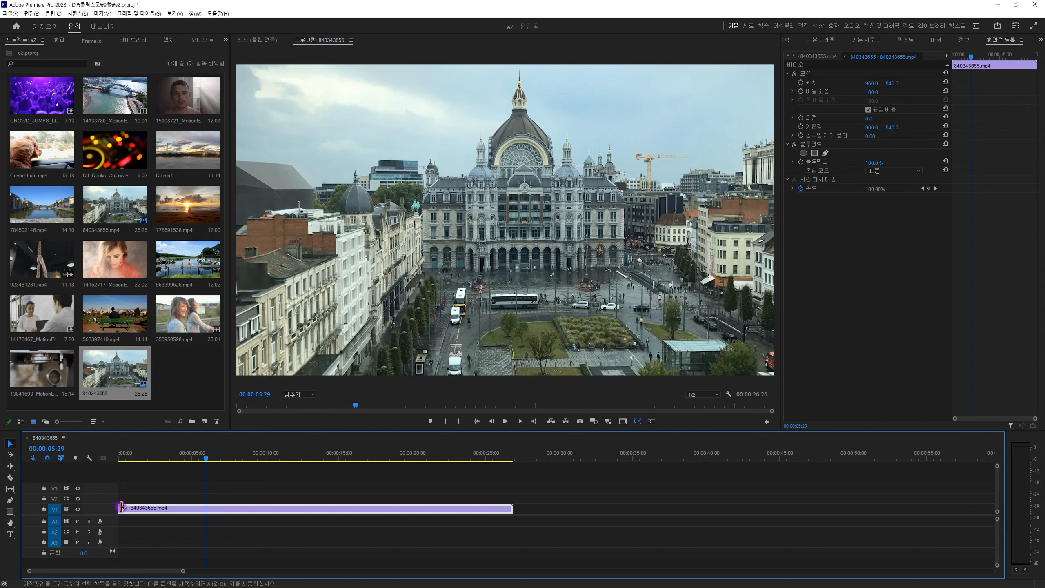
{"action": "left_click_drag", "start_coordinate": [121, 507], "coordinate": [209, 500]}
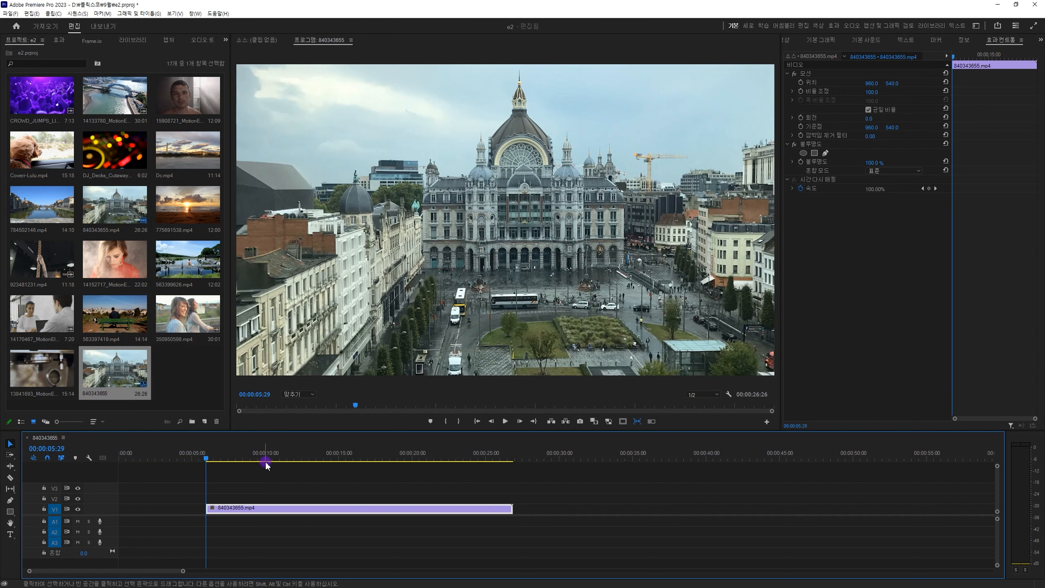
{"action": "left_click_drag", "start_coordinate": [265, 459], "coordinate": [449, 476]}
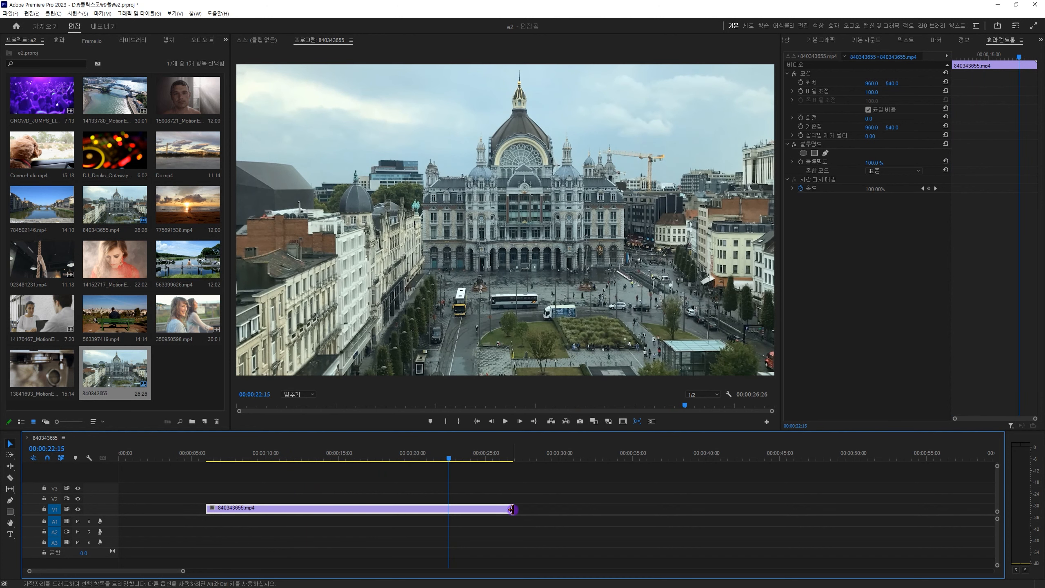
{"action": "left_click_drag", "start_coordinate": [511, 509], "coordinate": [449, 512]}
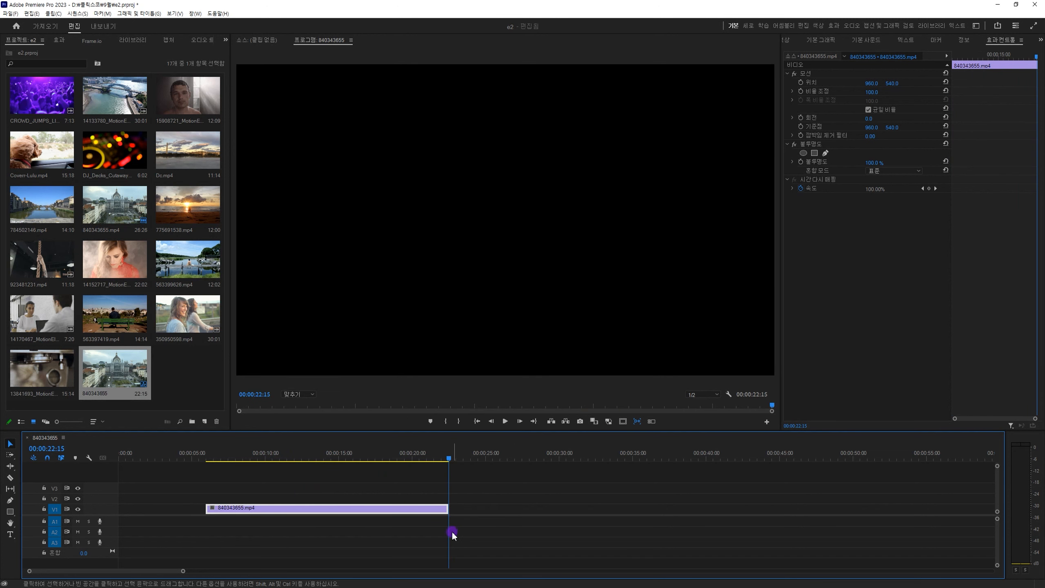
Place the 563397419.mp4 video on track V2, starting a few seconds after the 840343655.mp4 clip ends.
{"action": "left_click_drag", "start_coordinate": [368, 460], "coordinate": [389, 464]}
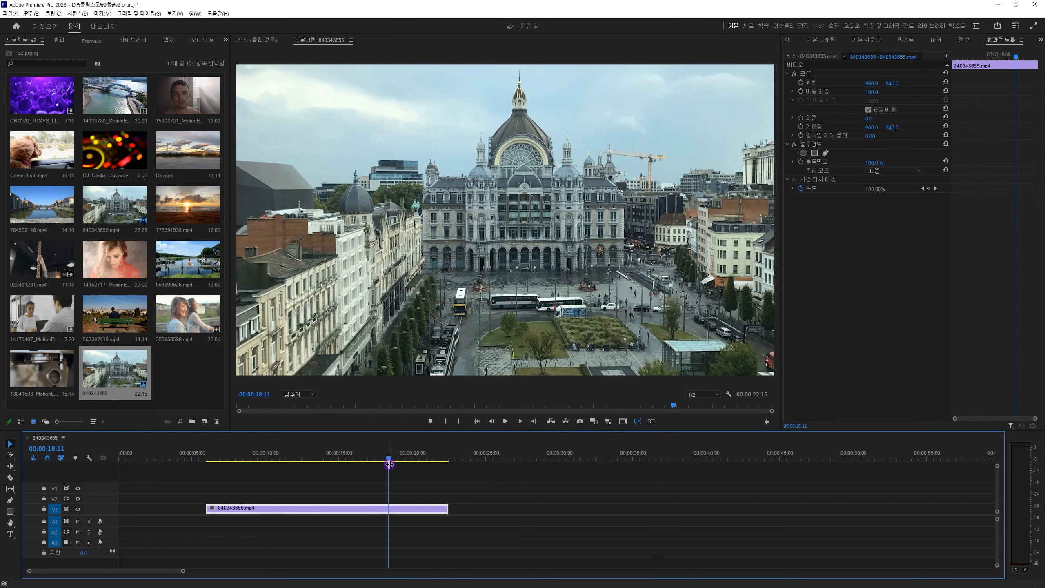
{"action": "left_click", "coordinate": [48, 458]}
{"action": "left_click_drag", "start_coordinate": [114, 313], "coordinate": [510, 501]}
{"action": "left_click", "coordinate": [563, 510]}
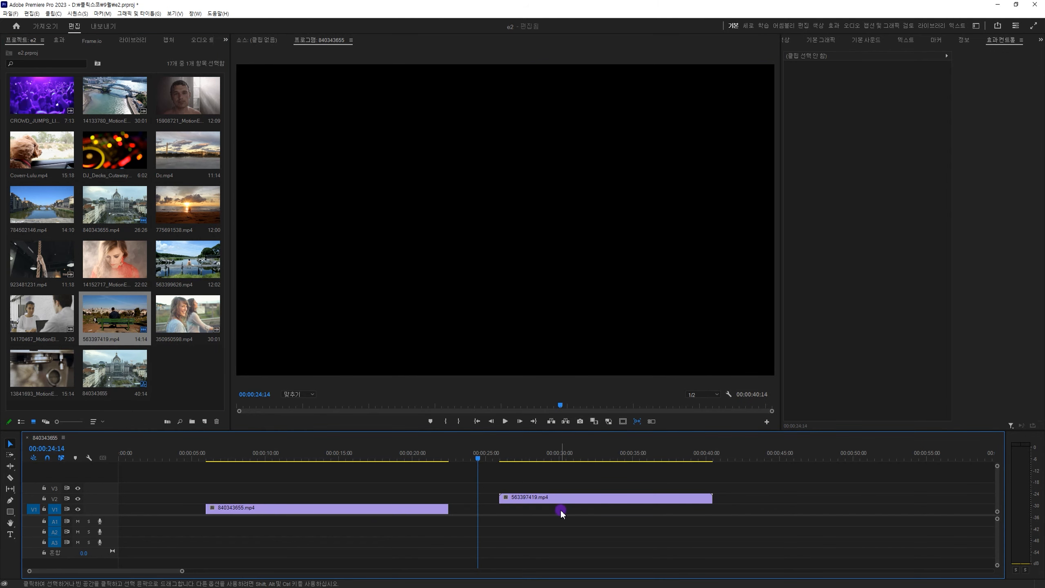
Move the 563397419.mp4 clip down to V1, snapped to the end of 840343655.mp4, and delete it.
{"action": "left_click", "coordinate": [561, 498]}
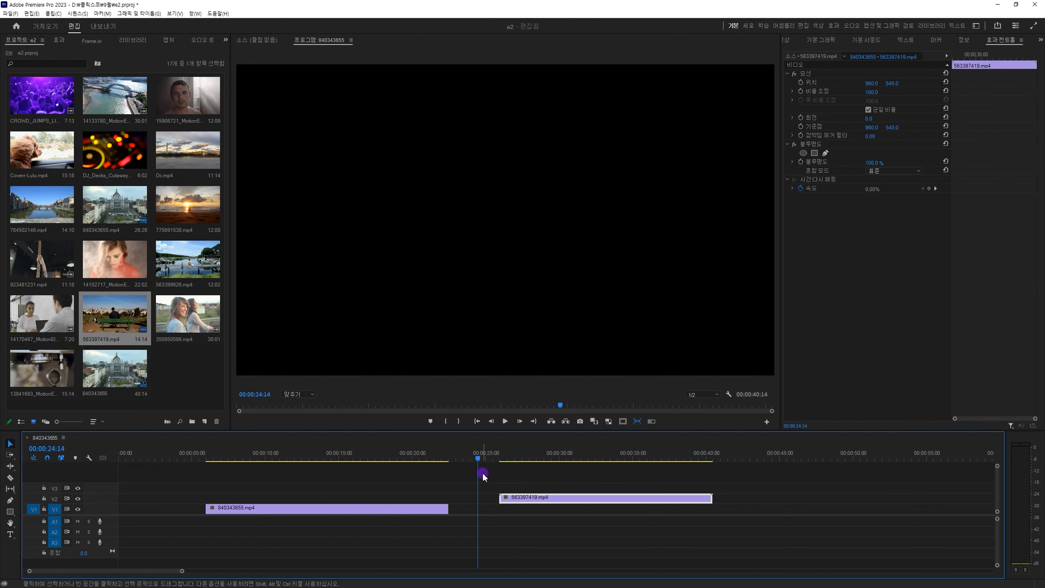
{"action": "left_click", "coordinate": [441, 510]}
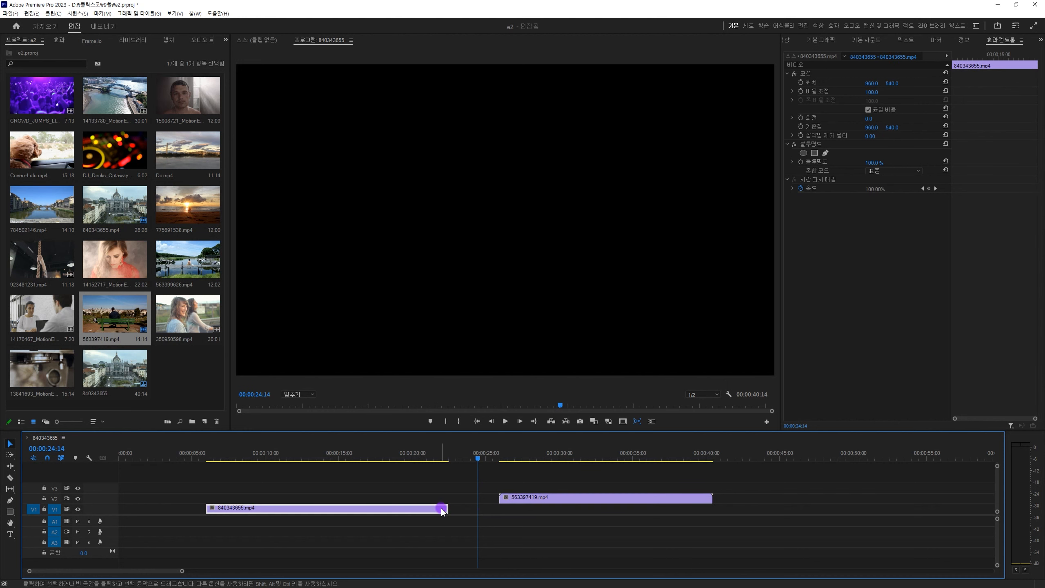
{"action": "left_click", "coordinate": [501, 511]}
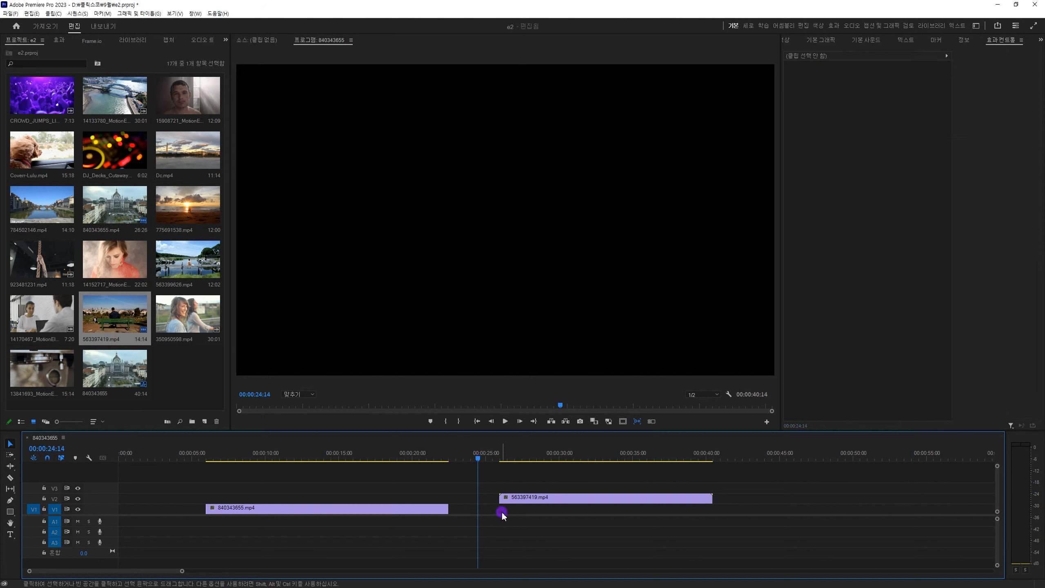
{"action": "left_click", "coordinate": [542, 497]}
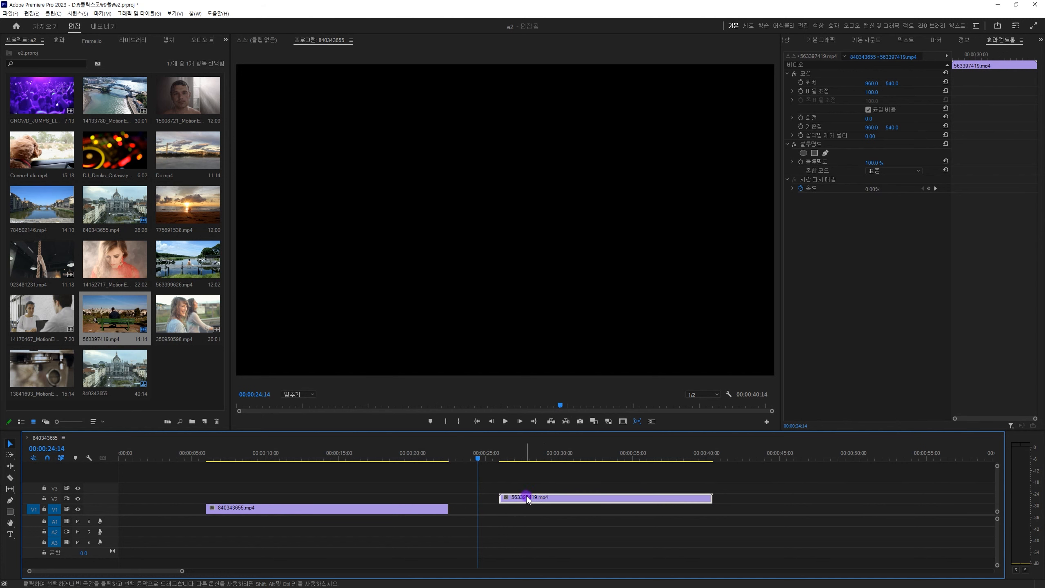
{"action": "left_click_drag", "start_coordinate": [530, 496], "coordinate": [483, 510]}
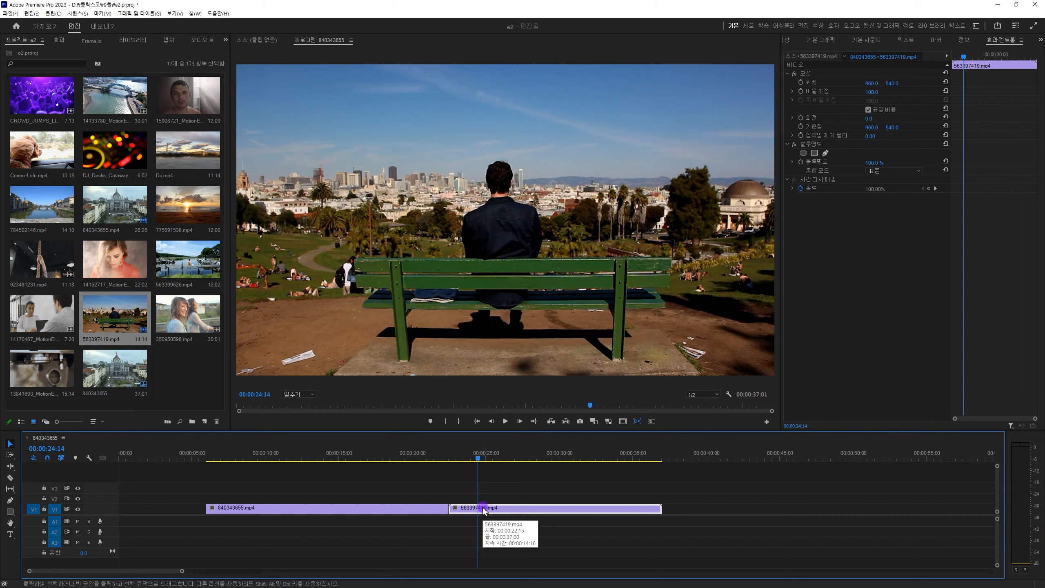
{"action": "key", "text": "Delete"}
Trim the end of the 840343655.mp4 clip back to 00:00:19:08.
{"action": "left_click_drag", "start_coordinate": [469, 456], "coordinate": [403, 465]}
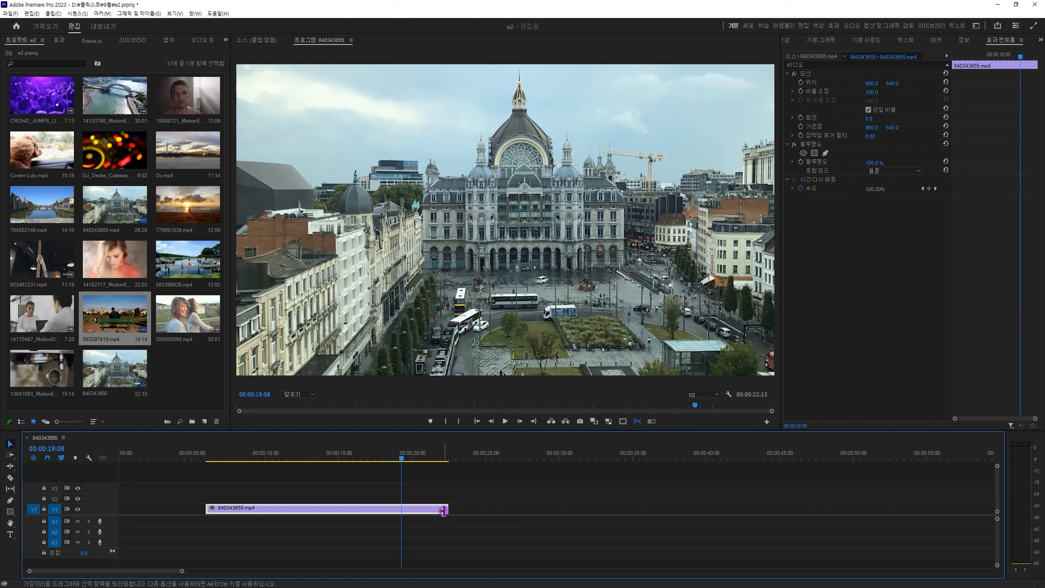
{"action": "left_click_drag", "start_coordinate": [447, 510], "coordinate": [397, 515]}
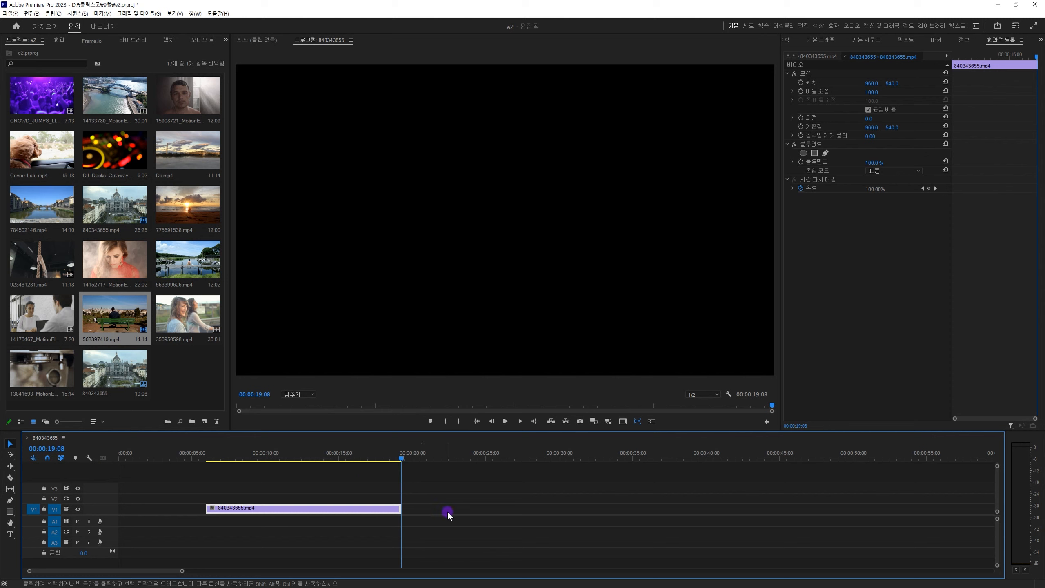
{"action": "left_click", "coordinate": [445, 496]}
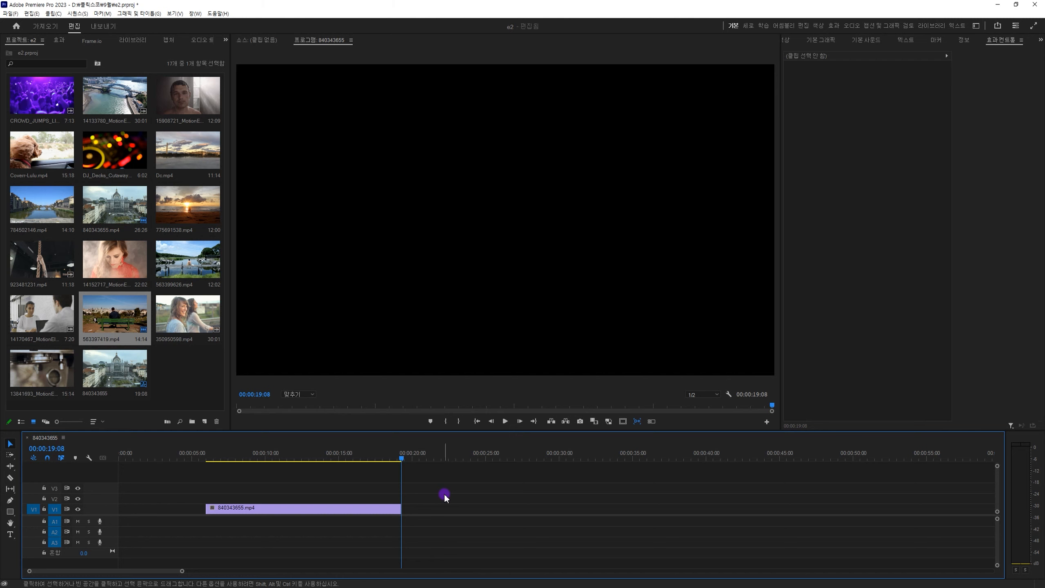
Step the playhead back and forth one frame at a time around the end of the 840343655.mp4 clip.
{"action": "key", "text": "equal"}
{"action": "key", "text": "equal"}
{"action": "key", "text": "equal"}
{"action": "key", "text": "equal"}
{"action": "key", "text": "equal"}
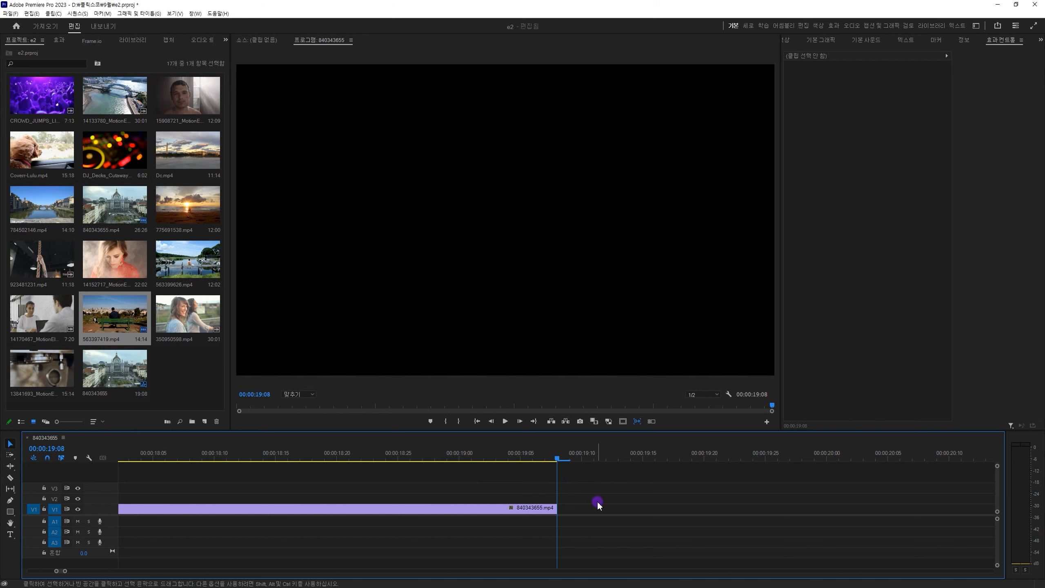
{"action": "key", "text": "Left"}
{"action": "key", "text": "Right"}
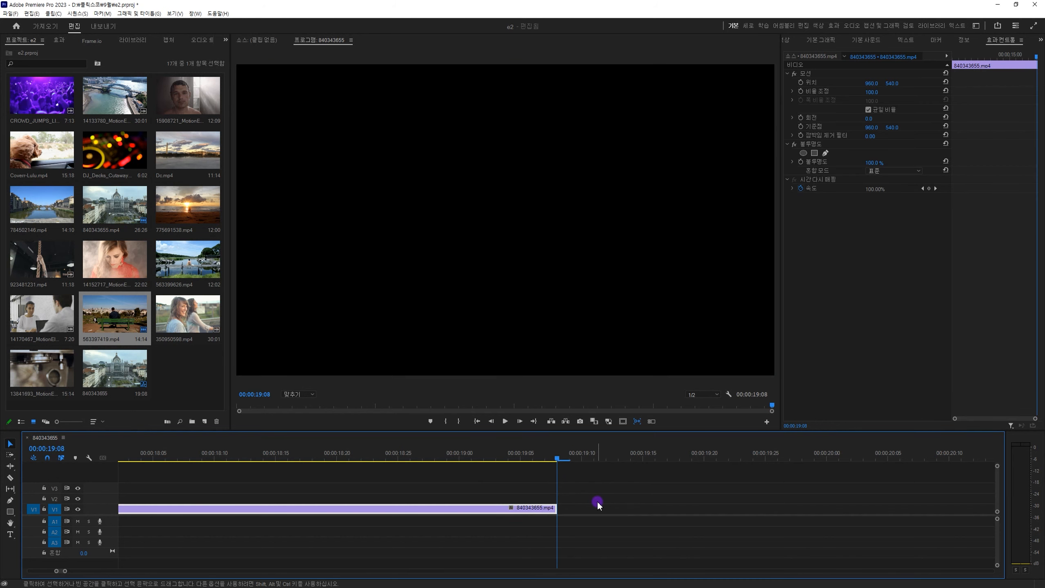
{"action": "key", "text": "Left"}
{"action": "key", "text": "Right"}
{"action": "key", "text": "Left"}
{"action": "key", "text": "Right"}
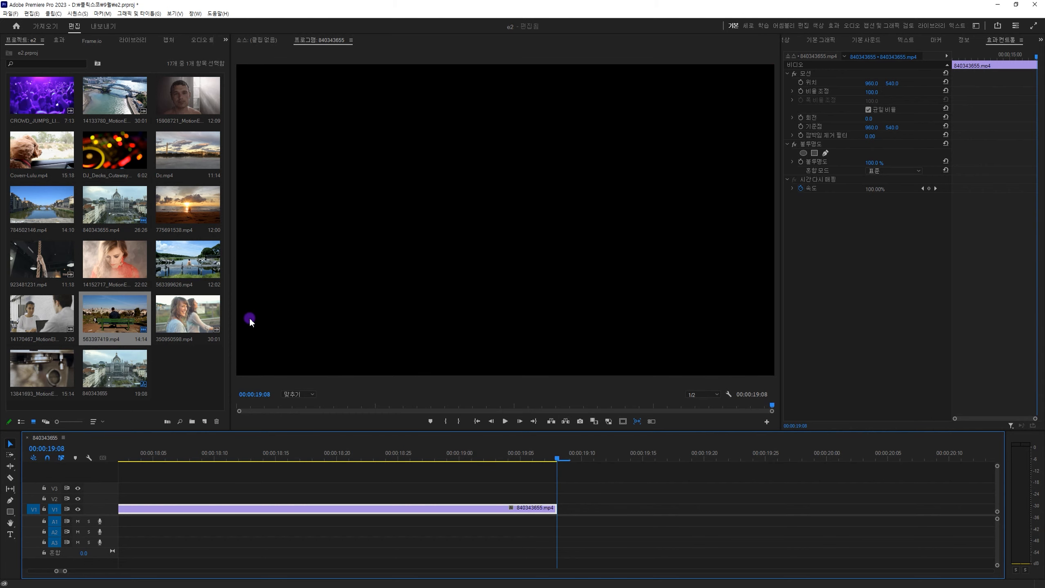
Add 350950598.mp4 to V1 and A1 after the 840343655.mp4 clip and snap it against that clip's end.
{"action": "left_click_drag", "start_coordinate": [208, 314], "coordinate": [655, 518]}
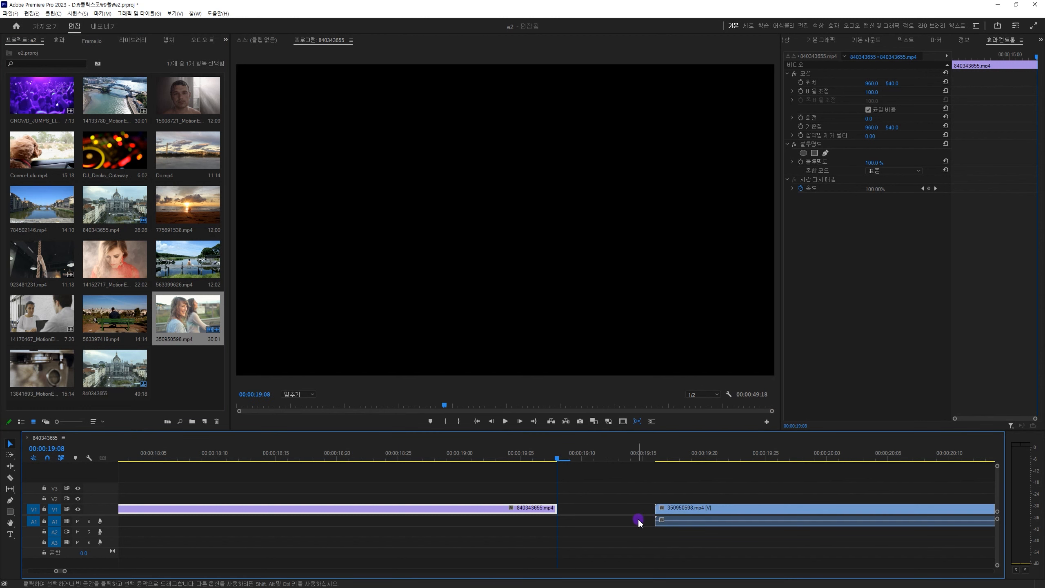
{"action": "key", "text": "minus"}
{"action": "key", "text": "minus"}
{"action": "key", "text": "minus"}
{"action": "key", "text": "minus"}
{"action": "key", "text": "minus"}
{"action": "key", "text": "minus"}
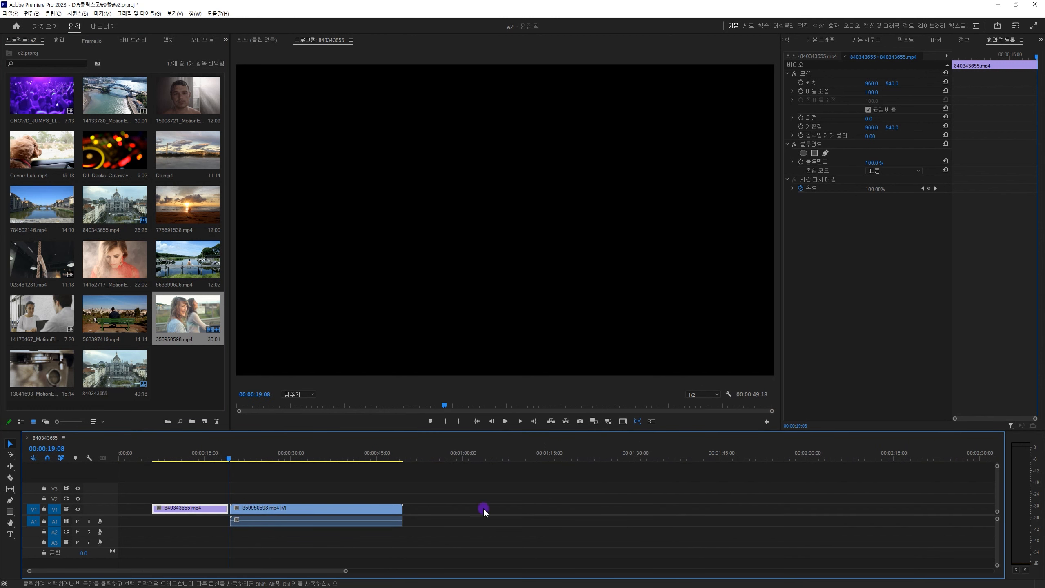
{"action": "left_click", "coordinate": [261, 510]}
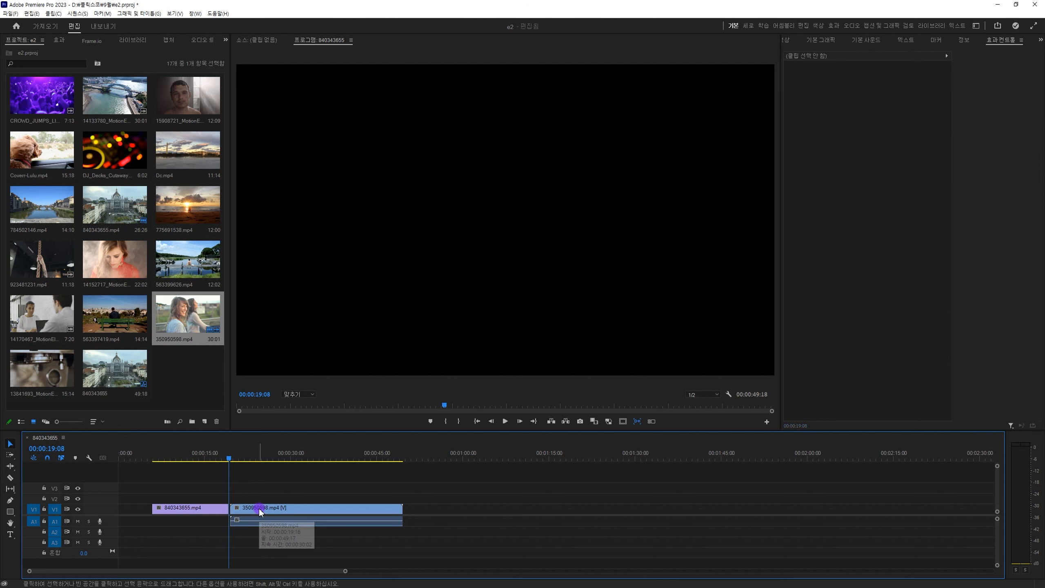
{"action": "mouse_move", "coordinate": [258, 510]}
{"action": "left_mouse_down"}
{"action": "mouse_move", "coordinate": [297, 513]}
{"action": "mouse_move", "coordinate": [256, 508]}
{"action": "left_mouse_up"}
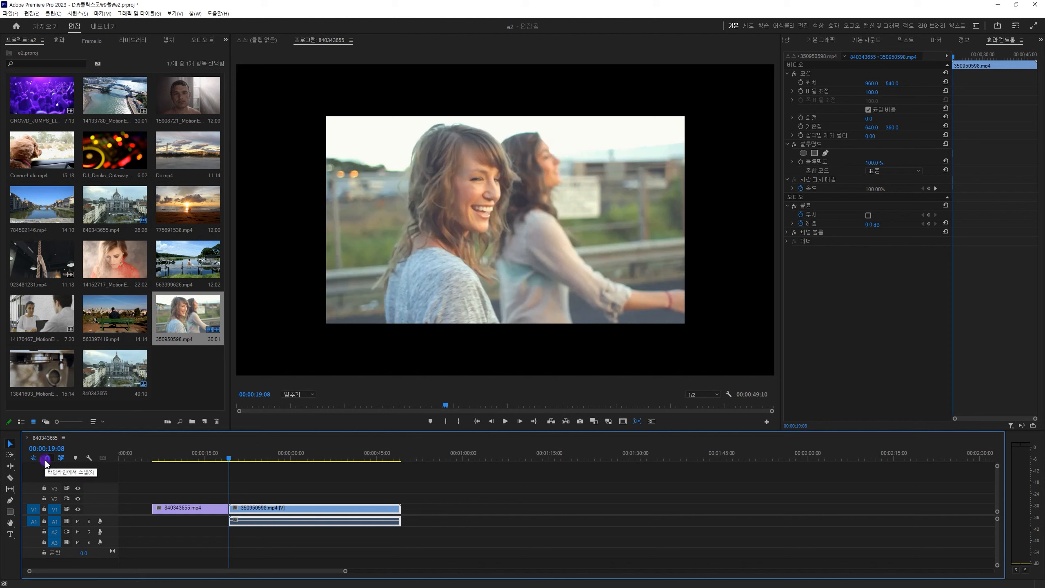
Turn off timeline snapping and move the 350950598.mp4 clip freely, leaving a small gap after the 840343655.mp4 clip.
{"action": "left_click", "coordinate": [48, 460]}
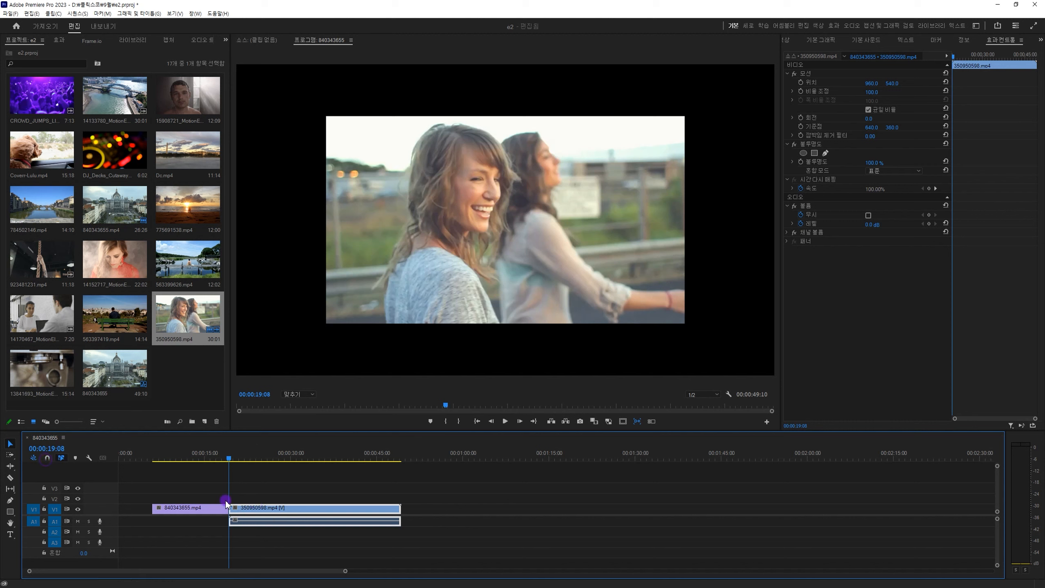
{"action": "mouse_move", "coordinate": [269, 510]}
{"action": "left_mouse_down"}
{"action": "mouse_move", "coordinate": [317, 515]}
{"action": "mouse_move", "coordinate": [276, 511]}
{"action": "left_mouse_up"}
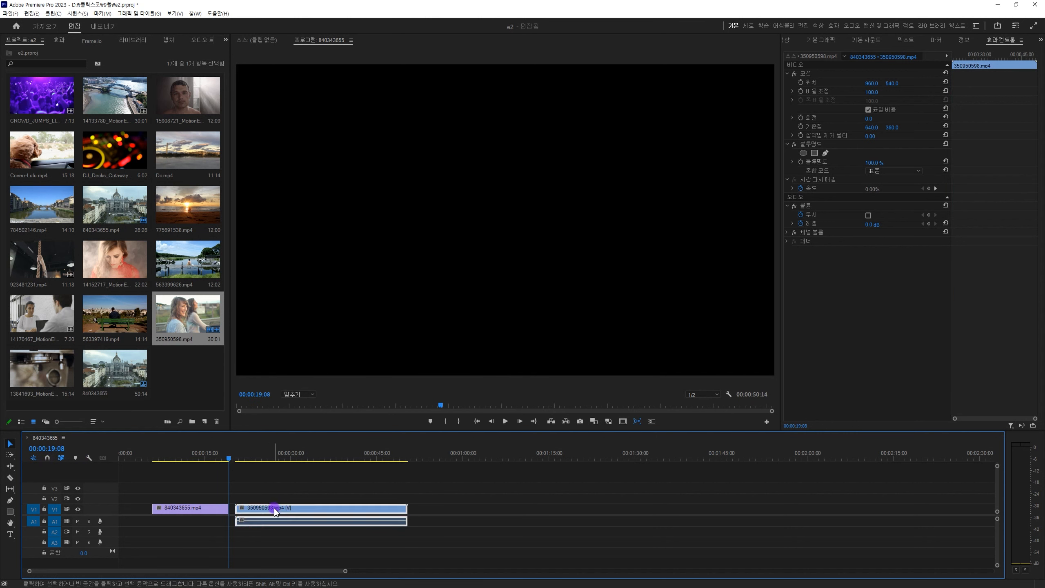
{"action": "key", "text": "="}
{"action": "key", "text": "="}
{"action": "key", "text": "="}
{"action": "left_click_drag", "start_coordinate": [627, 510], "coordinate": [600, 511]}
{"action": "left_click_drag", "start_coordinate": [565, 510], "coordinate": [611, 510]}
Turn timeline snapping back on.
{"action": "left_click", "coordinate": [73, 452]}
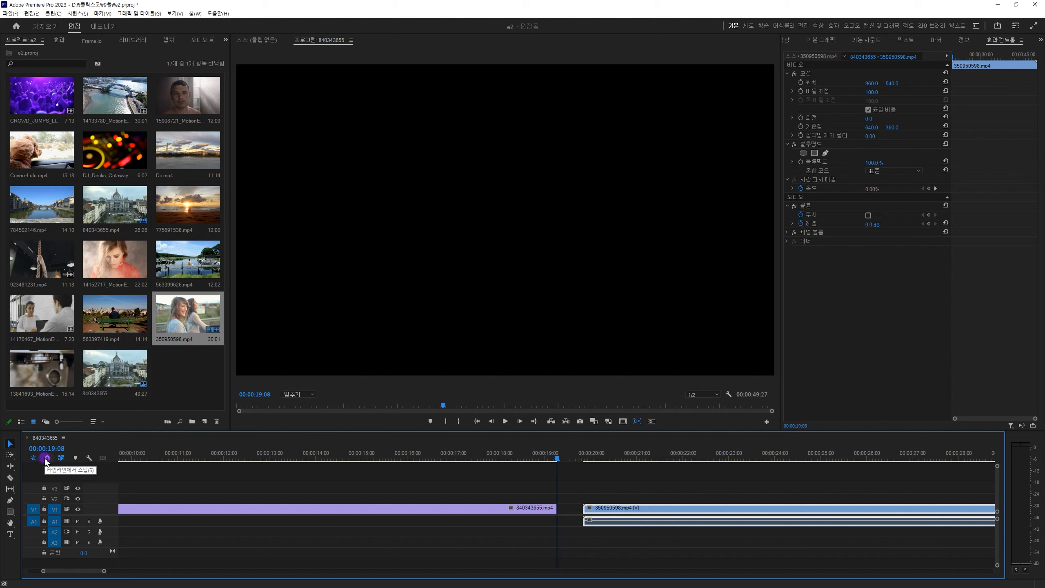
{"action": "left_click", "coordinate": [47, 458]}
{"action": "left_click", "coordinate": [570, 496]}
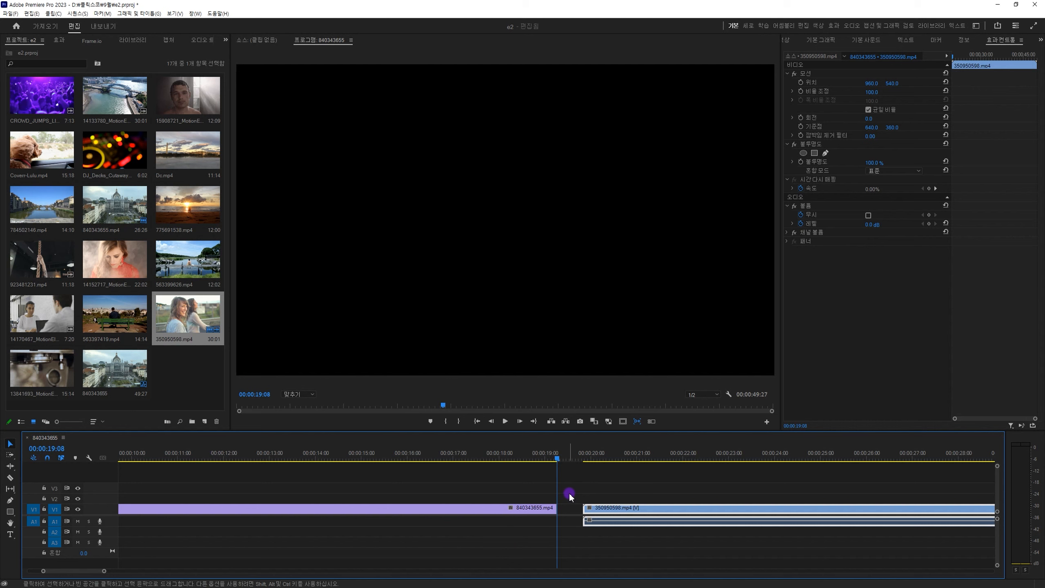
Jump the playhead back and forth five frames at a time between 00:00:19:09 and 00:00:19:14 in the gap between clips.
{"action": "key", "text": "minus"}
{"action": "key", "text": "minus"}
{"action": "key", "text": "equal"}
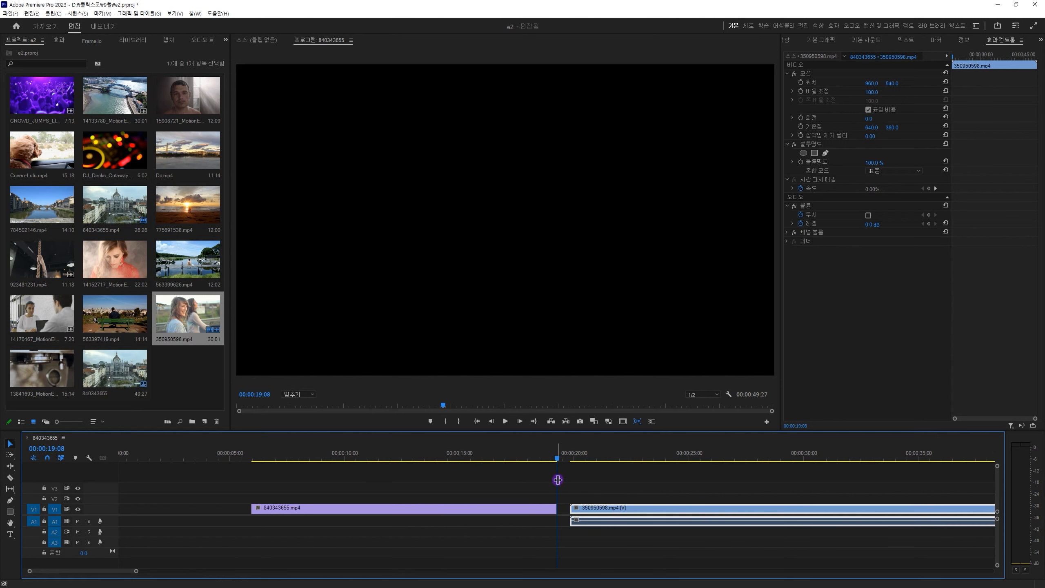
{"action": "left_click", "coordinate": [558, 480]}
{"action": "left_click", "coordinate": [569, 489]}
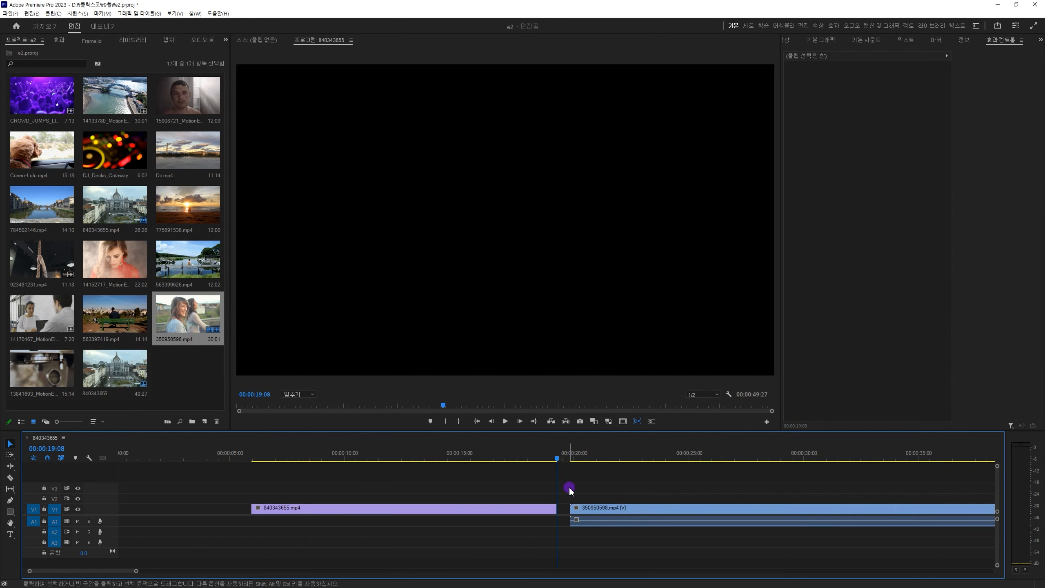
{"action": "key", "text": "equal"}
{"action": "key", "text": "equal"}
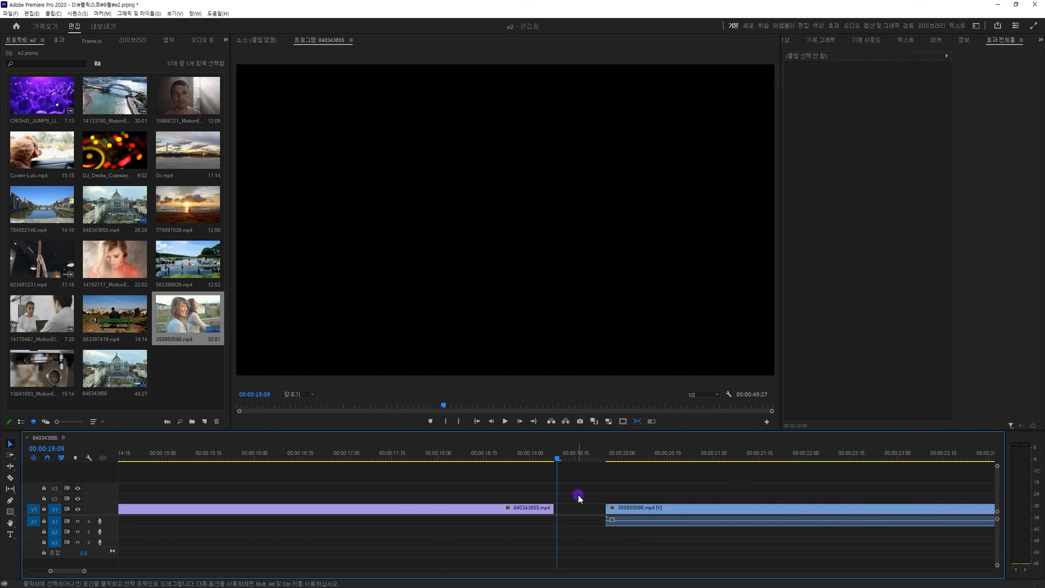
{"action": "key", "text": "equal"}
{"action": "key", "text": "equal"}
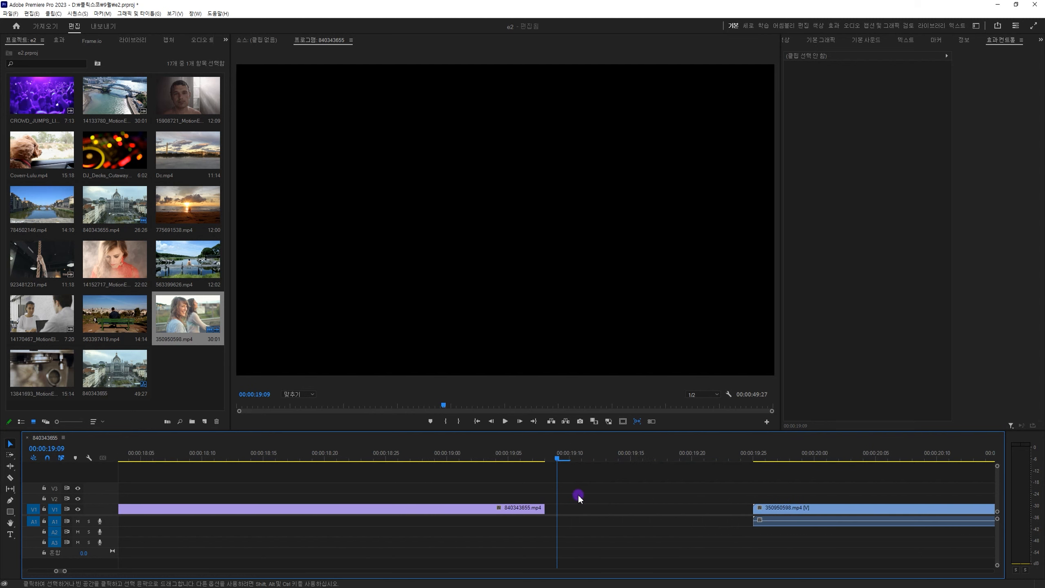
{"action": "key", "text": "shift"}
{"action": "key", "text": "shift+Right"}
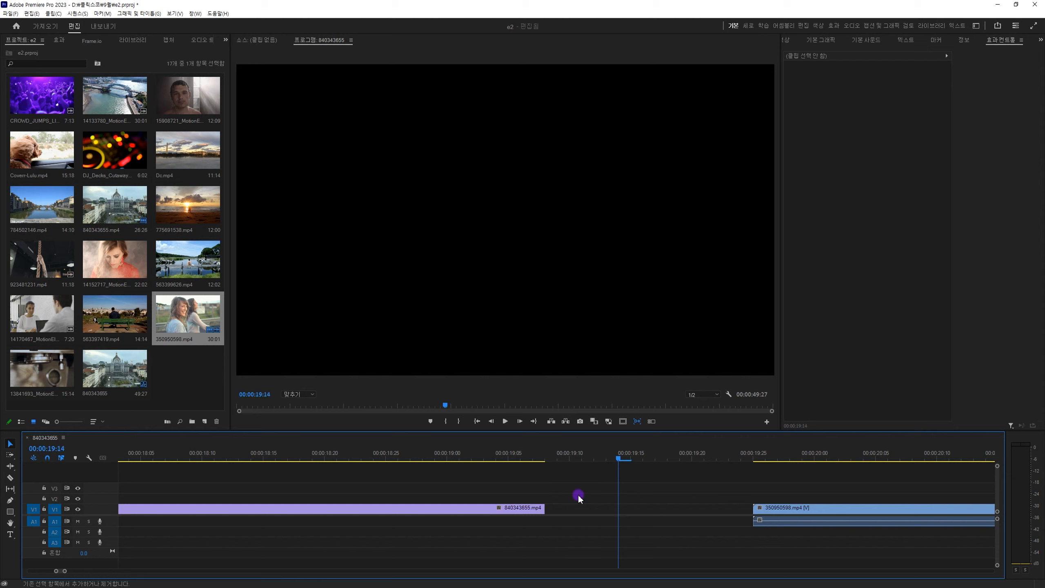
{"action": "key", "text": "shift+Left"}
{"action": "key", "text": "shift+Right"}
{"action": "key", "text": "shift+Left"}
{"action": "key", "text": "shift+Right"}
{"action": "key", "text": "shift+Left"}
{"action": "key", "text": "shift+Right"}
{"action": "key", "text": "shift+Left"}
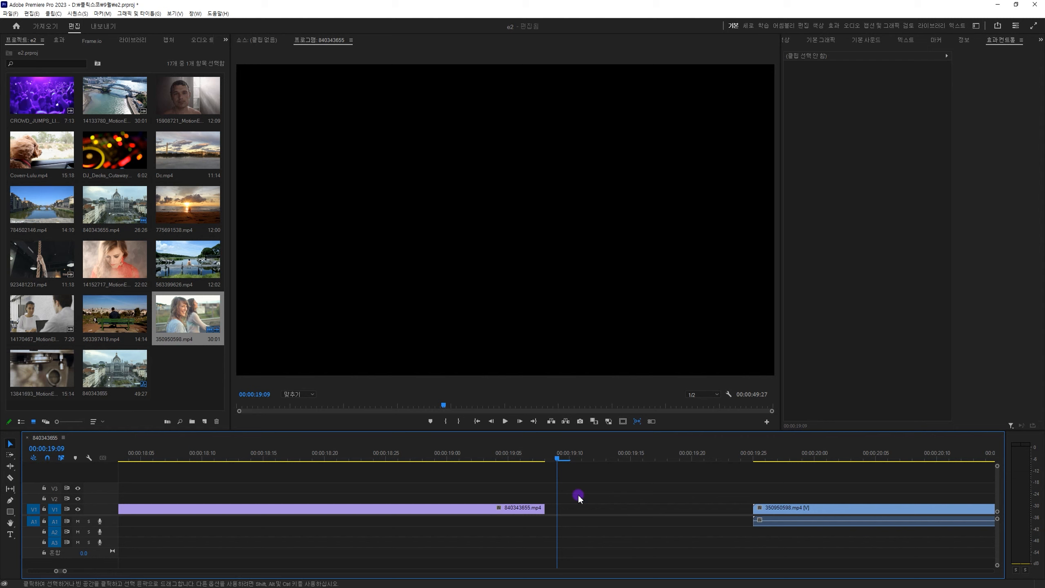
Nudge the 840343655.mp4 clip forward and backward along V1 one frame at a time, leaving it one frame earlier.
{"action": "left_click", "coordinate": [534, 509]}
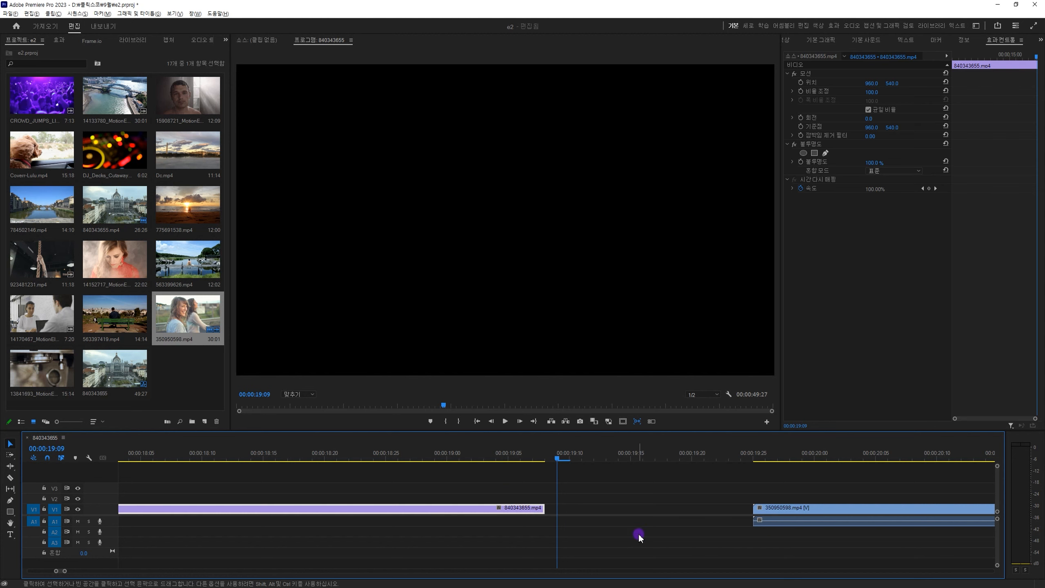
{"action": "key", "text": "alt+Right"}
{"action": "key", "text": "alt+Right"}
{"action": "key", "text": "alt+Right"}
{"action": "key", "text": "alt+Right"}
{"action": "key", "text": "alt+Right"}
{"action": "key", "text": "alt+Right"}
{"action": "key", "text": "alt+Left"}
{"action": "key", "text": "alt+Left"}
{"action": "key", "text": "alt+Left"}
{"action": "key", "text": "alt+Left"}
{"action": "key", "text": "alt+Left"}
{"action": "key", "text": "alt+Left"}
{"action": "key", "text": "alt+Left"}
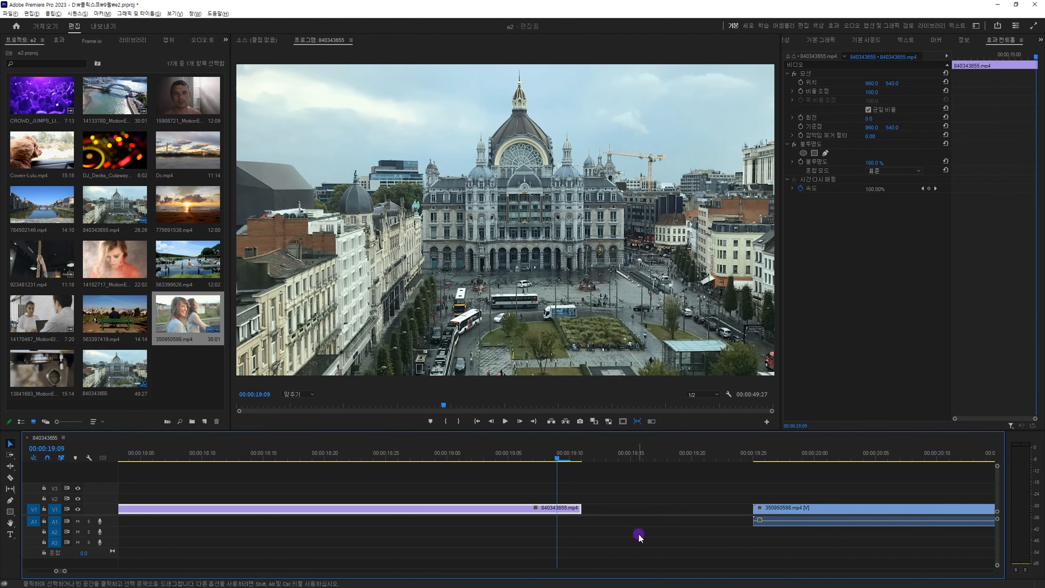
{"action": "key", "text": "alt+Right"}
{"action": "key", "text": "alt+Right"}
{"action": "key", "text": "alt+Right"}
{"action": "key", "text": "alt+Right"}
{"action": "key", "text": "alt+Left"}
{"action": "key", "text": "alt+Left"}
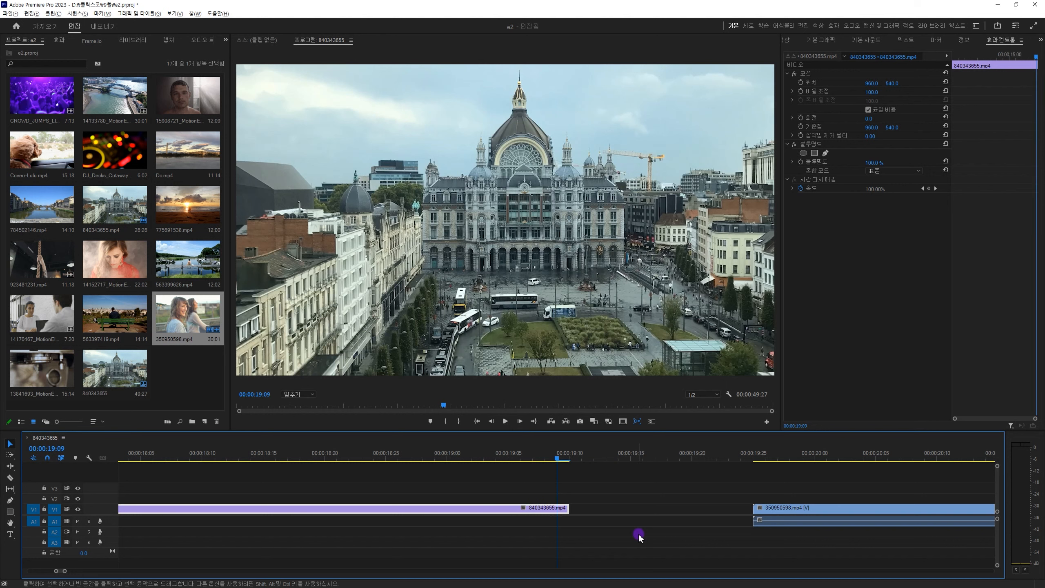
{"action": "key", "text": "alt+Left"}
{"action": "key", "text": "alt+Left"}
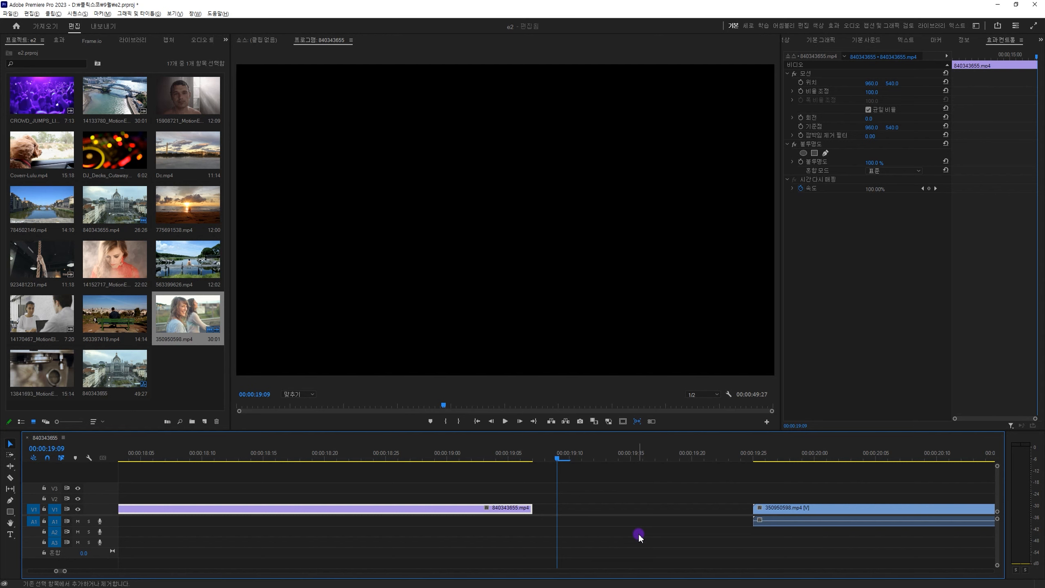
Nudge the 840343655.mp4 clip forward and back along V1 in five-frame jumps.
{"action": "key", "text": "alt+shift+Right"}
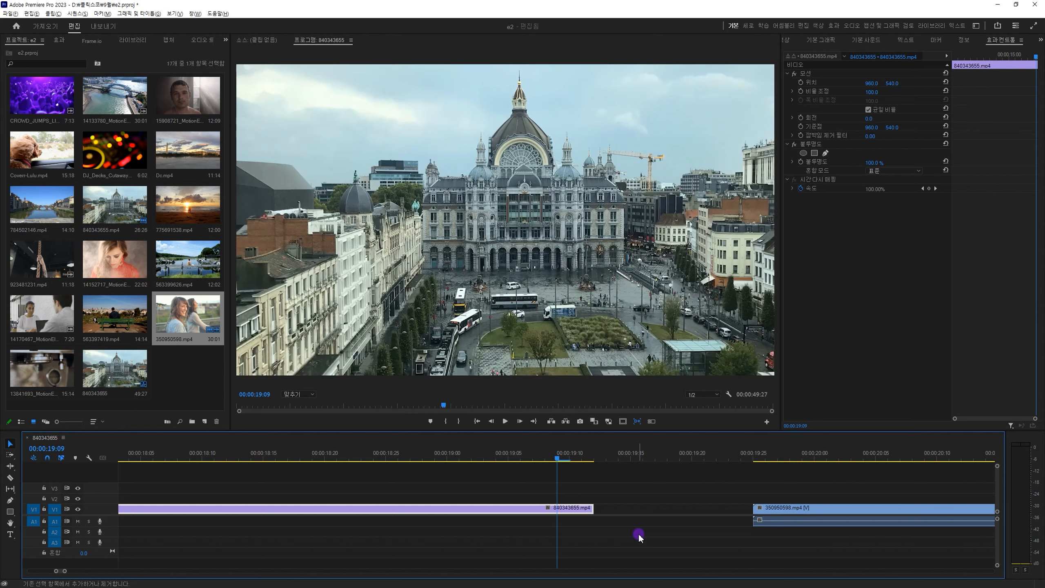
{"action": "key", "text": "alt+shift+Right"}
{"action": "key", "text": "alt+shift+Left"}
{"action": "key", "text": "alt+shift+Left"}
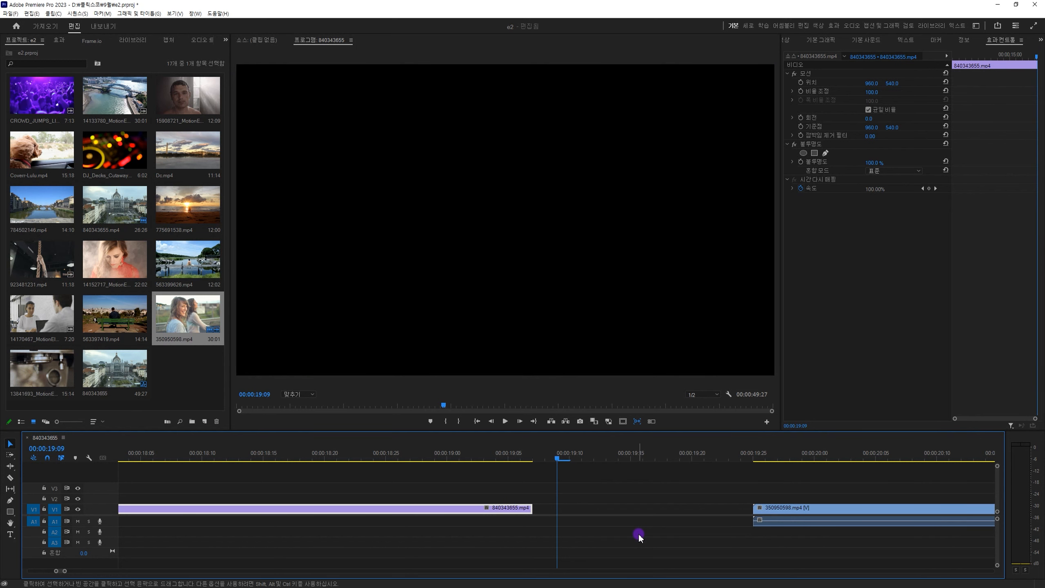
Park the playhead at 00:00:17:28 and shift the 840343655.mp4 clip up and down between V1 and V3, leaving it on V3.
{"action": "key", "text": "minus"}
{"action": "key", "text": "minus"}
{"action": "key", "text": "minus"}
{"action": "key", "text": "minus"}
{"action": "key", "text": "minus"}
{"action": "left_click", "coordinate": [325, 452]}
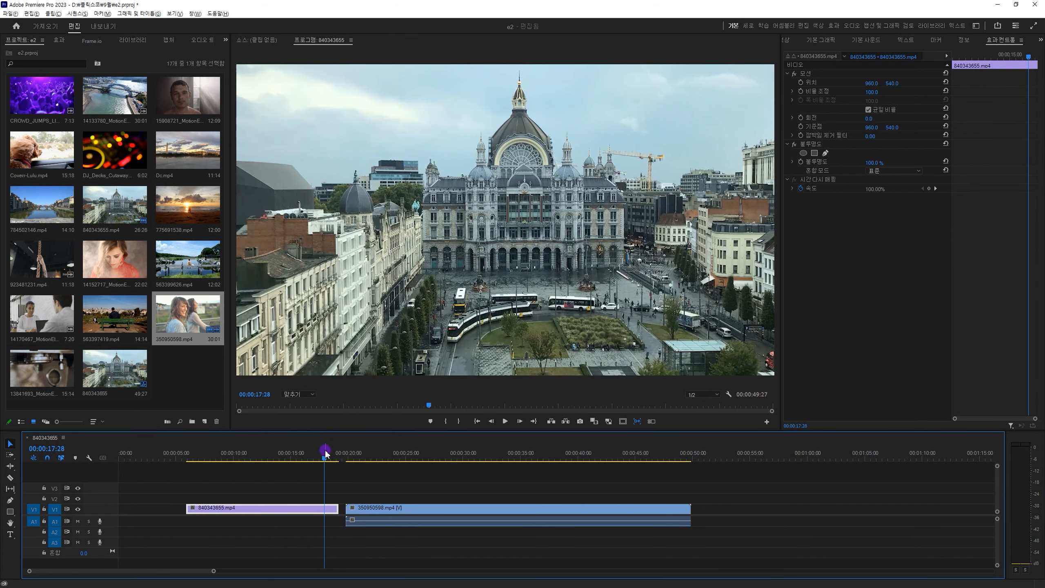
{"action": "key", "text": "alt+Up"}
{"action": "key", "text": "alt+Up"}
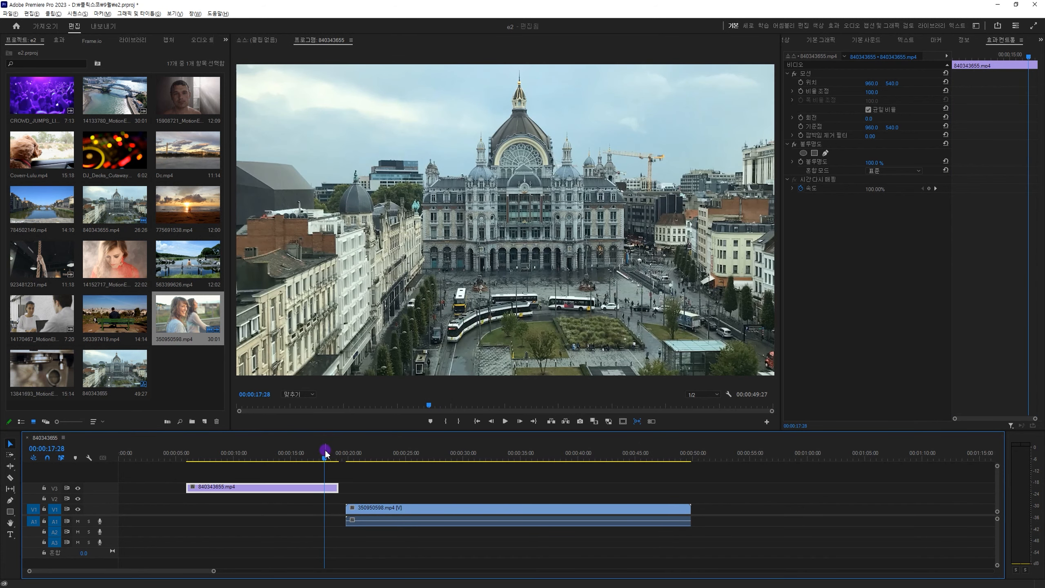
{"action": "key", "text": "alt+Down"}
{"action": "key", "text": "alt+Down"}
{"action": "key", "text": "alt+Up"}
{"action": "key", "text": "alt+Up"}
{"action": "key", "text": "alt+Down"}
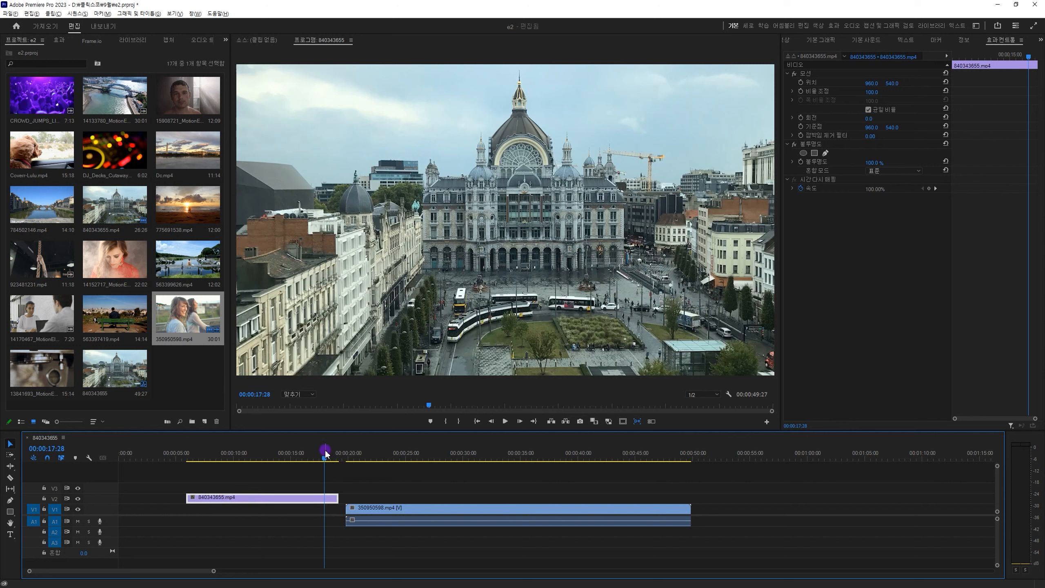
{"action": "key", "text": "alt+Up"}
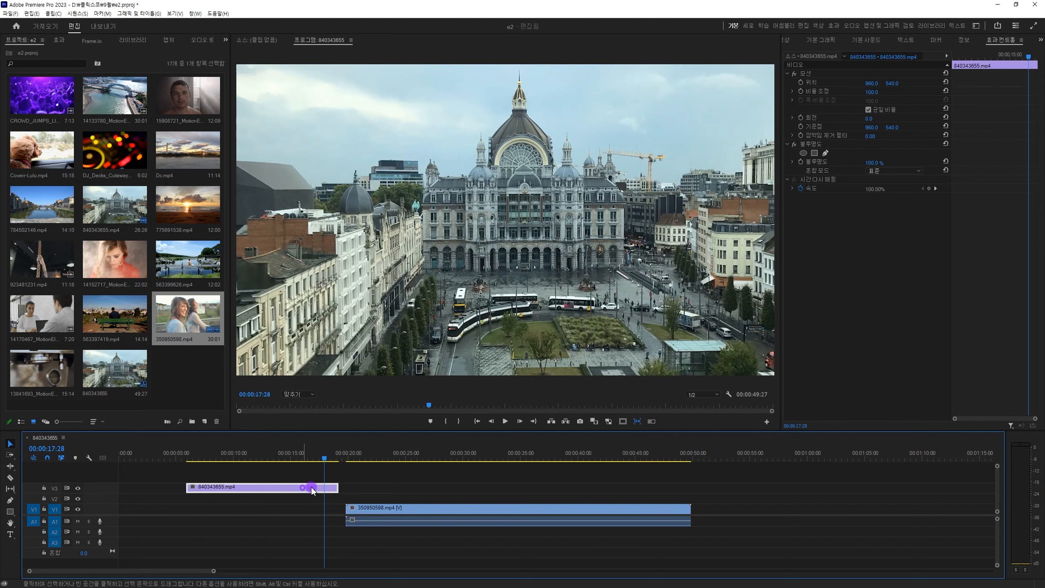
Move the 840343655.mp4 clip to V2 over the start of 350950598.mp4, then shift it down to V1 and back up.
{"action": "left_click_drag", "start_coordinate": [310, 486], "coordinate": [457, 497]}
{"action": "left_click", "coordinate": [416, 456]}
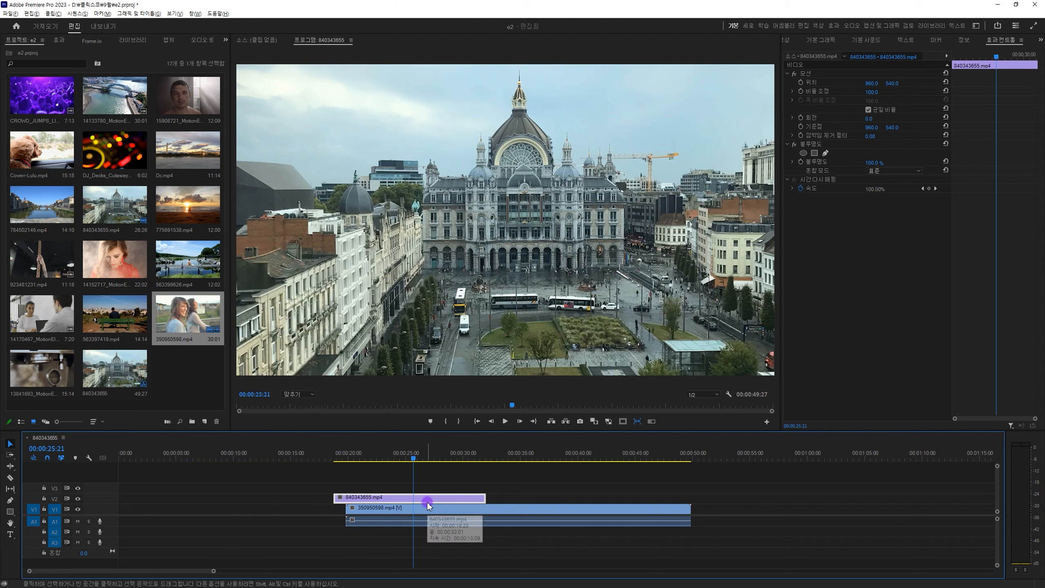
{"action": "key", "text": "alt+Down"}
{"action": "key", "text": "alt+Up"}
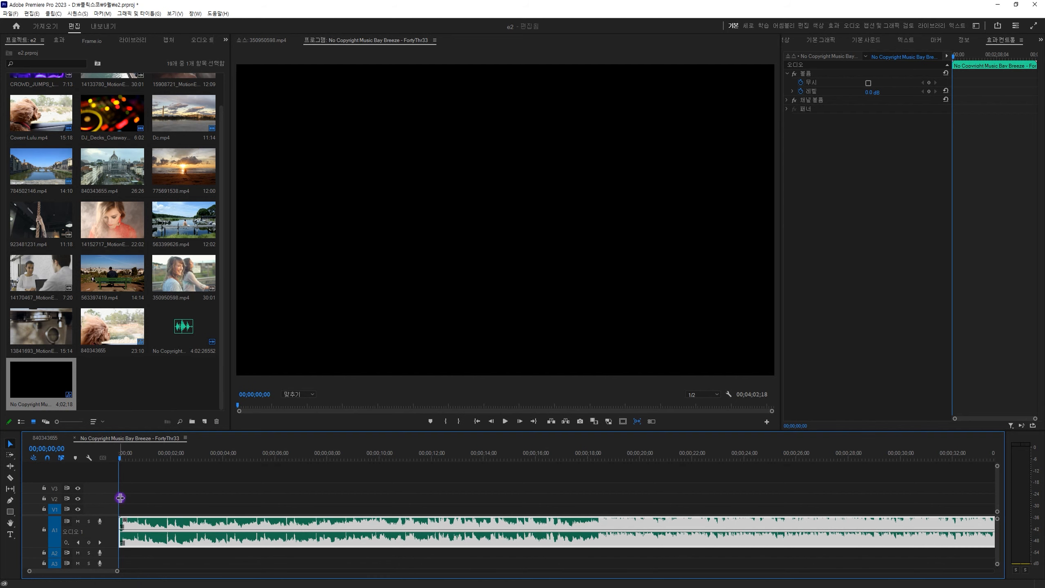
Maximize the timeline and increase the A1 track height so the music clip's waveform is enlarged.
{"action": "double_click", "coordinate": [110, 531]}
{"action": "double_click", "coordinate": [109, 523]}
{"action": "key", "text": "grave"}
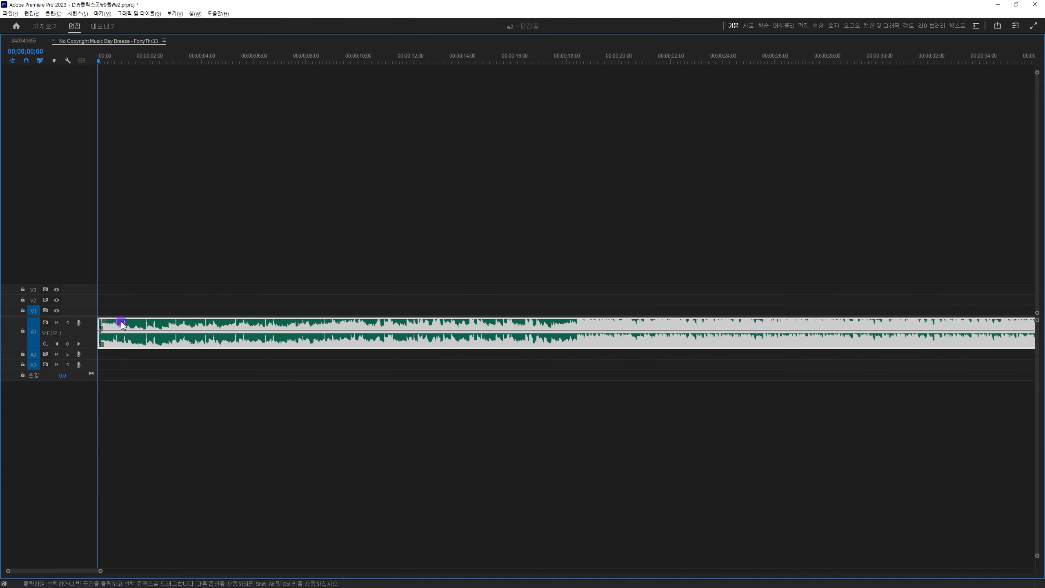
{"action": "scroll", "coordinate": [86, 345], "scroll_direction": "up", "scroll_amount": 5}
{"action": "scroll", "coordinate": [86, 350], "scroll_direction": "up", "scroll_amount": 3}
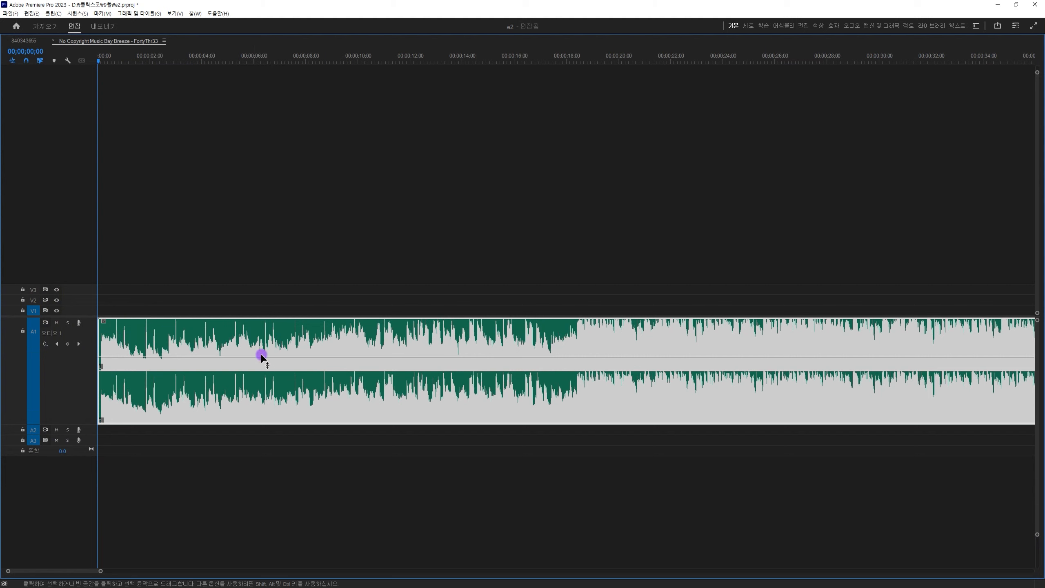
Adjust the music clip's volume by raising its level line, then stepping the level down and up in increments.
{"action": "mouse_move", "coordinate": [273, 357]}
{"action": "left_mouse_down"}
{"action": "mouse_move", "coordinate": [276, 404]}
{"action": "mouse_move", "coordinate": [278, 351]}
{"action": "left_mouse_up"}
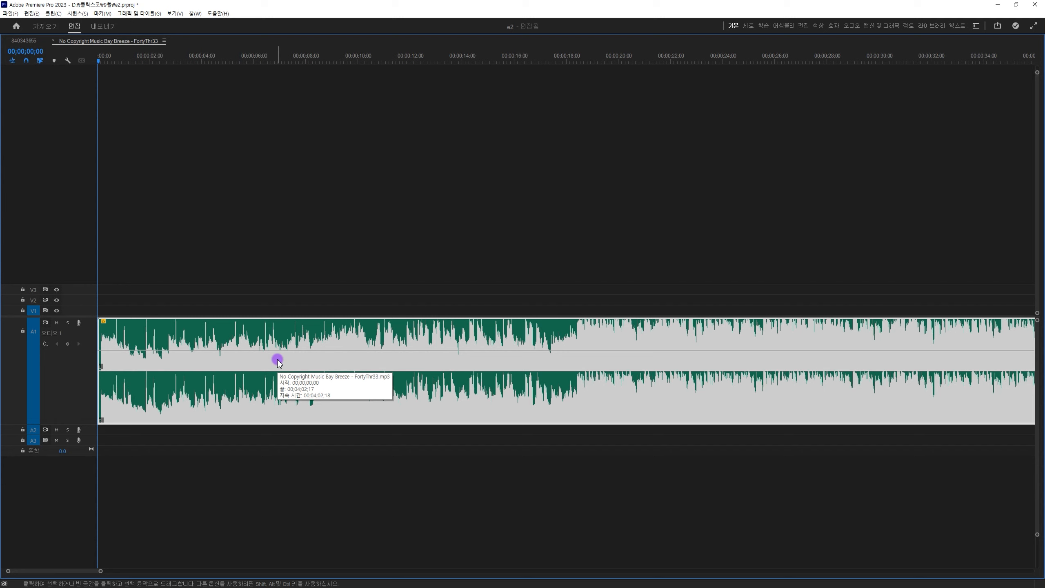
{"action": "key", "text": "bracketleft"}
{"action": "key", "text": "bracketleft"}
{"action": "key", "text": "bracketleft"}
{"action": "key", "text": "bracketleft"}
{"action": "key", "text": "bracketleft"}
{"action": "key", "text": "bracketleft"}
{"action": "key", "text": "bracketleft"}
{"action": "key", "text": "bracketleft"}
{"action": "key", "text": "bracketleft"}
{"action": "key", "text": "bracketright"}
{"action": "key", "text": "bracketright"}
{"action": "key", "text": "bracketright"}
{"action": "key", "text": "bracketright"}
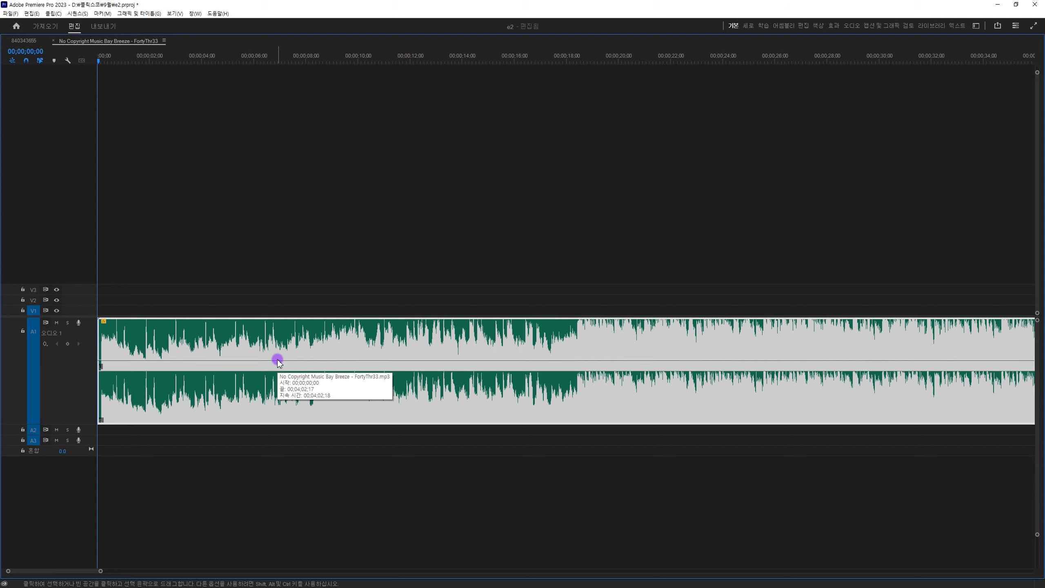
{"action": "key", "text": "bracketright"}
{"action": "key", "text": "bracketright"}
{"action": "key", "text": "bracketright"}
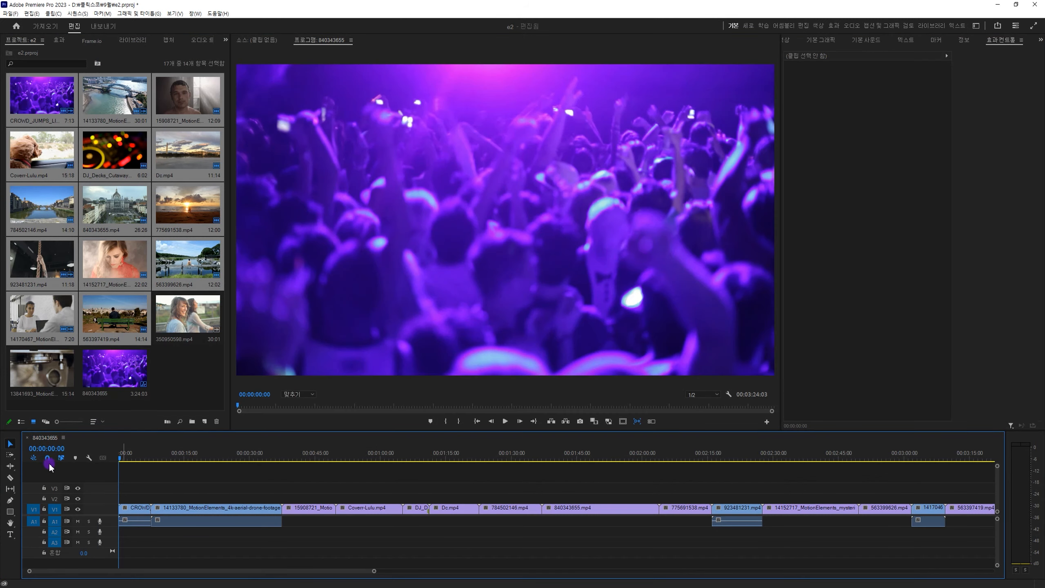
Select all clips from Coven-Lulu.mp4 onward with the Track Select Forward tool, and return to the Selection tool.
{"action": "left_click", "coordinate": [12, 455]}
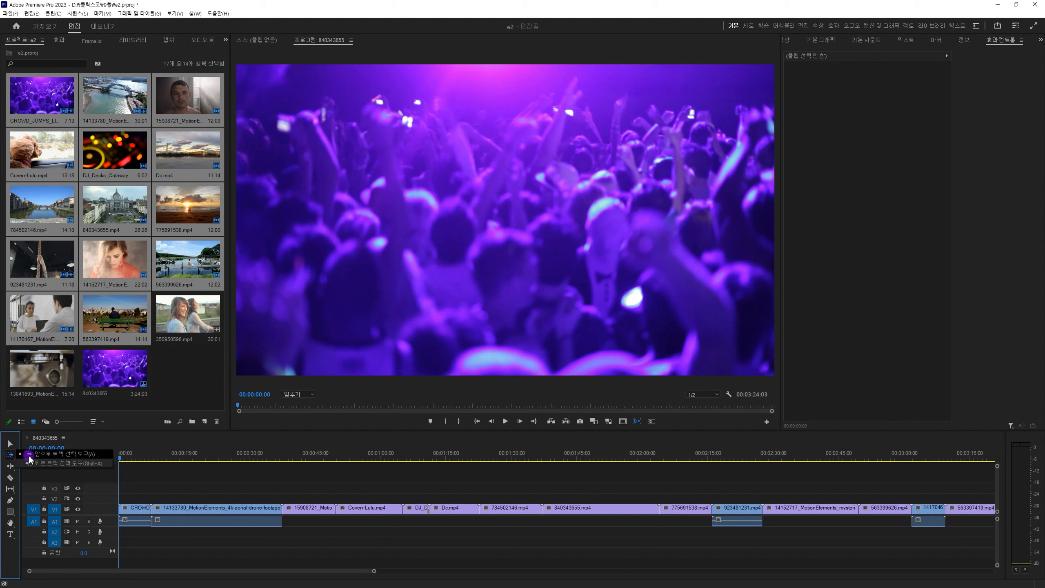
{"action": "left_click", "coordinate": [7, 467]}
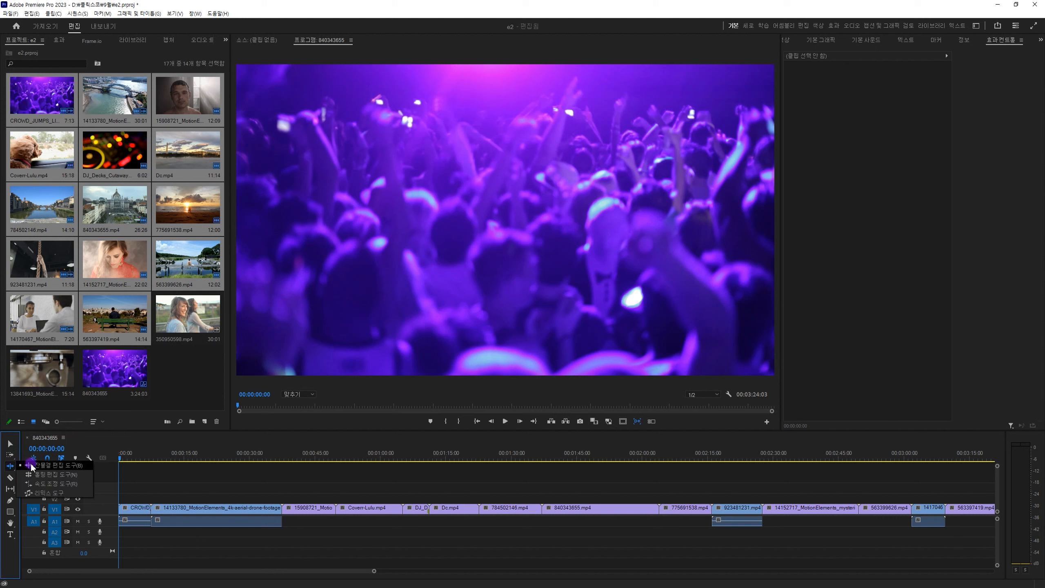
{"action": "left_click", "coordinate": [9, 455]}
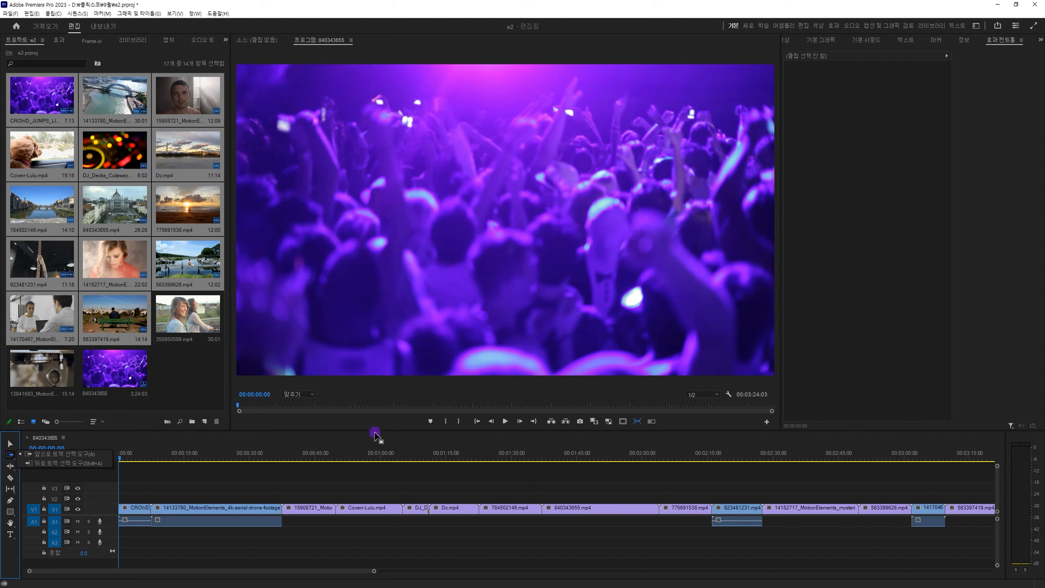
{"action": "left_click", "coordinate": [387, 486]}
{"action": "left_click", "coordinate": [387, 487]}
{"action": "key", "text": "minus"}
{"action": "key", "text": "v"}
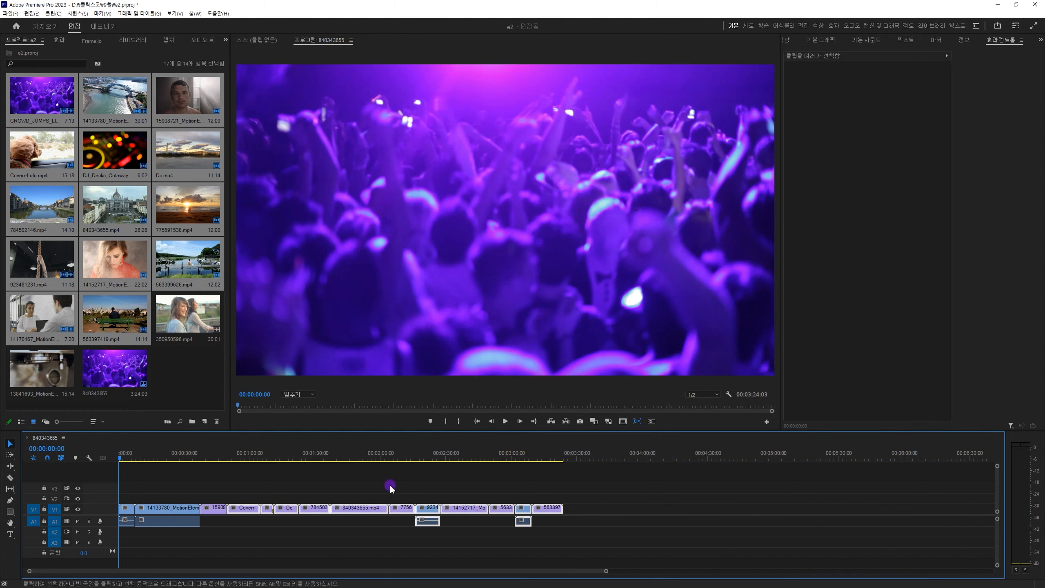
Marquee-select the clips from the 15908721 clip to the sequence end, move the playhead to the cut at 00:00:37:16, and clear the selection.
{"action": "mouse_move", "coordinate": [203, 458]}
{"action": "left_mouse_down"}
{"action": "mouse_move", "coordinate": [187, 459]}
{"action": "mouse_move", "coordinate": [214, 460]}
{"action": "left_mouse_up"}
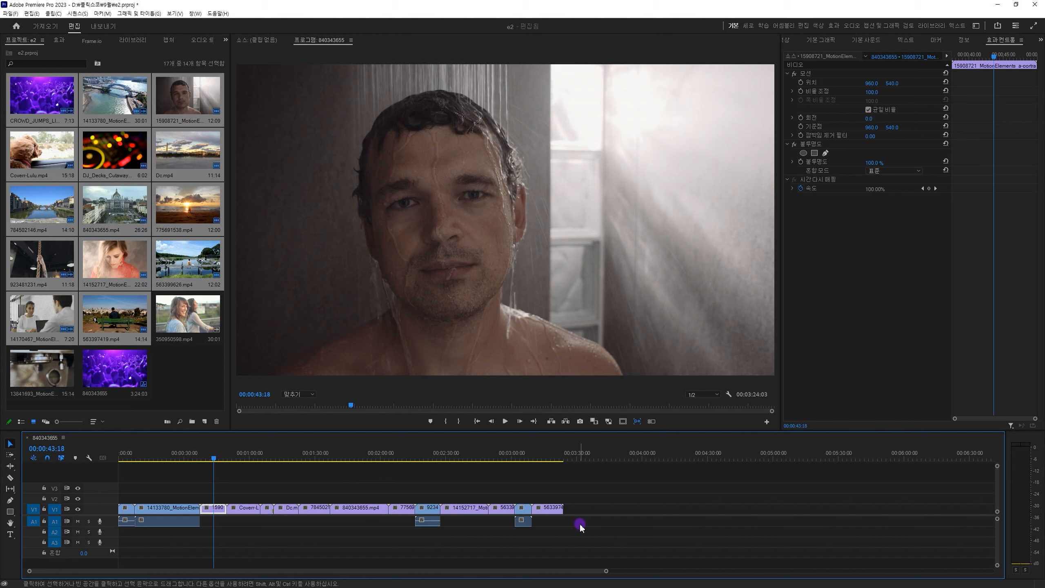
{"action": "key", "text": "minus"}
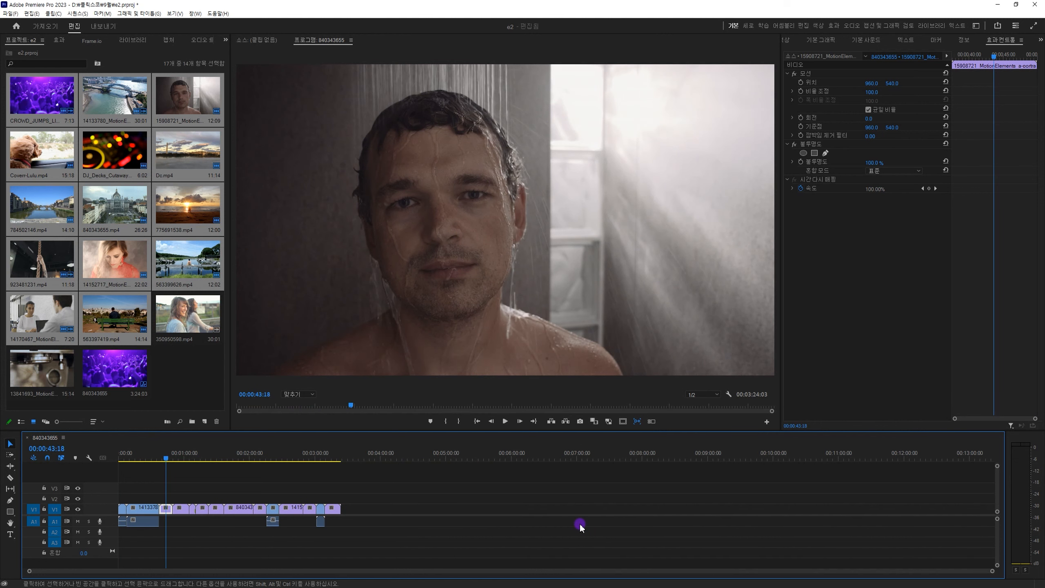
{"action": "left_click_drag", "start_coordinate": [378, 475], "coordinate": [163, 534]}
{"action": "key", "text": "Up"}
{"action": "left_click", "coordinate": [196, 537]}
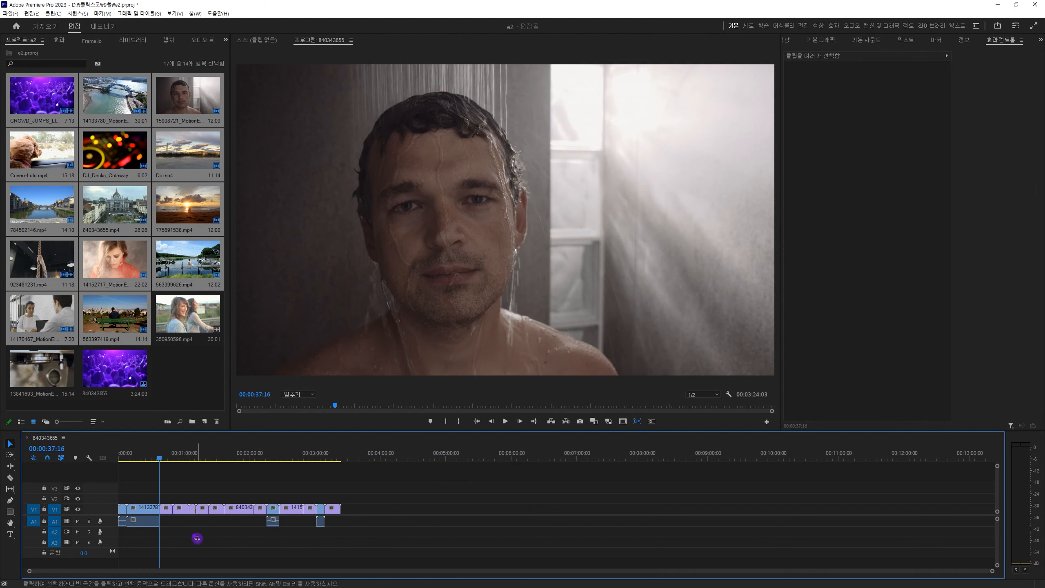
Copy all timeline clips and paste them repeatedly after the last clip, extending the sequence to 00:37:25:03.
{"action": "key", "text": "ctrl+a"}
{"action": "left_click_drag", "start_coordinate": [362, 451], "coordinate": [345, 451]}
{"action": "key", "text": "ctrl+v"}
{"action": "key", "text": "ctrl+v"}
{"action": "key", "text": "ctrl+v"}
{"action": "key", "text": "ctrl+v"}
{"action": "key", "text": "ctrl+v"}
{"action": "key", "text": "ctrl+v"}
{"action": "key", "text": "ctrl+v"}
{"action": "key", "text": "ctrl+v"}
{"action": "key", "text": "ctrl+v"}
{"action": "key", "text": "ctrl+v"}
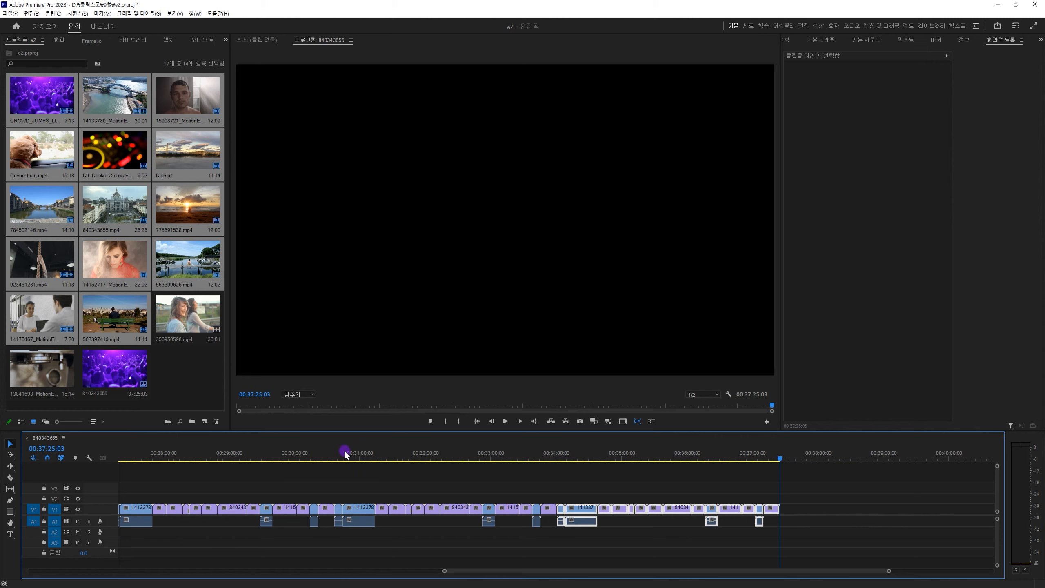
Move the playhead to 00:06:58:11, marquee-select the few clips around it, and clear the selection.
{"action": "key", "text": "minus"}
{"action": "key", "text": "minus"}
{"action": "left_click_drag", "start_coordinate": [293, 453], "coordinate": [247, 454]}
{"action": "key", "text": "equal"}
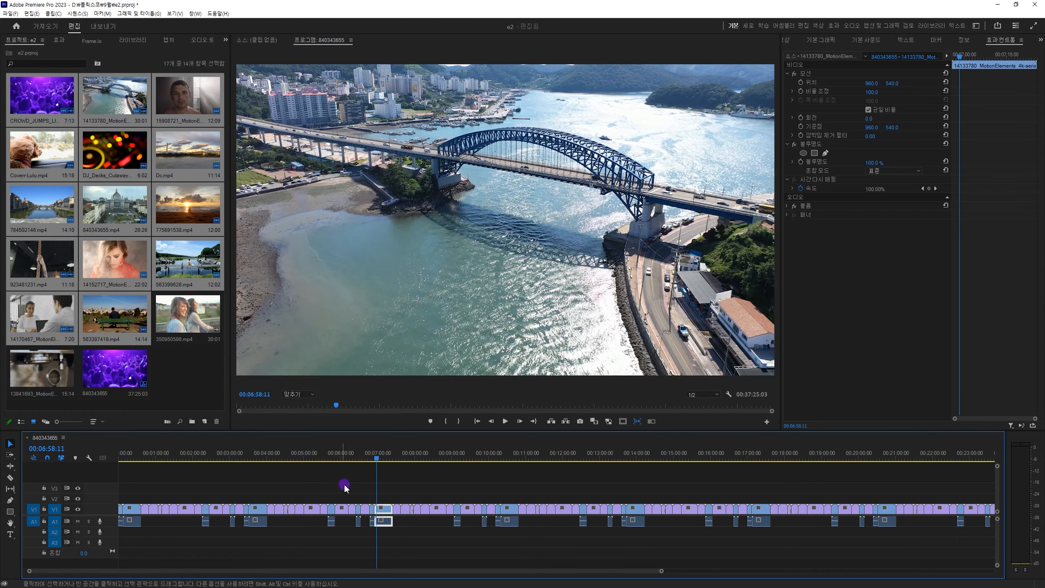
{"action": "key", "text": "equal"}
{"action": "key", "text": "equal"}
{"action": "left_click_drag", "start_coordinate": [453, 483], "coordinate": [636, 545]}
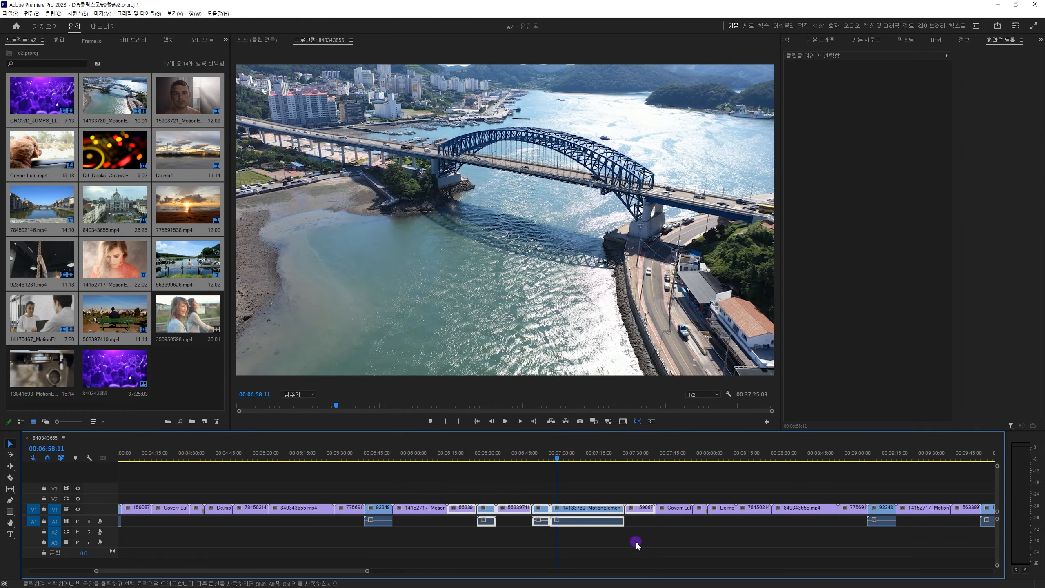
{"action": "key", "text": "minus"}
{"action": "key", "text": "minus"}
{"action": "key", "text": "minus"}
{"action": "left_click", "coordinate": [352, 484]}
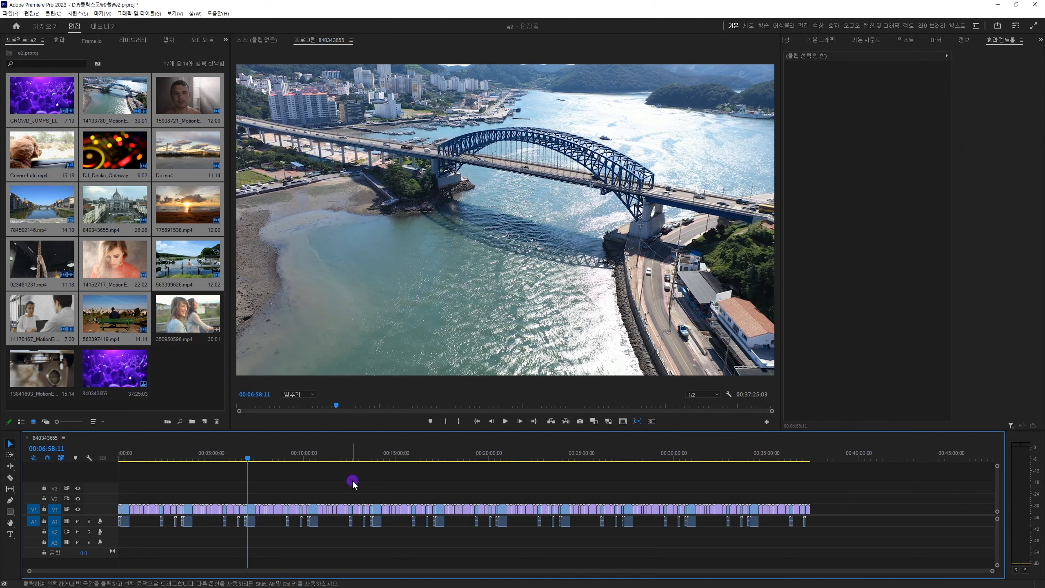
Place the playhead at 00:09:10:22, marquee-select the clips from the sequence end back to it, and clear the selection.
{"action": "mouse_move", "coordinate": [288, 457]}
{"action": "left_mouse_down"}
{"action": "mouse_move", "coordinate": [299, 456]}
{"action": "mouse_move", "coordinate": [288, 457]}
{"action": "left_mouse_up"}
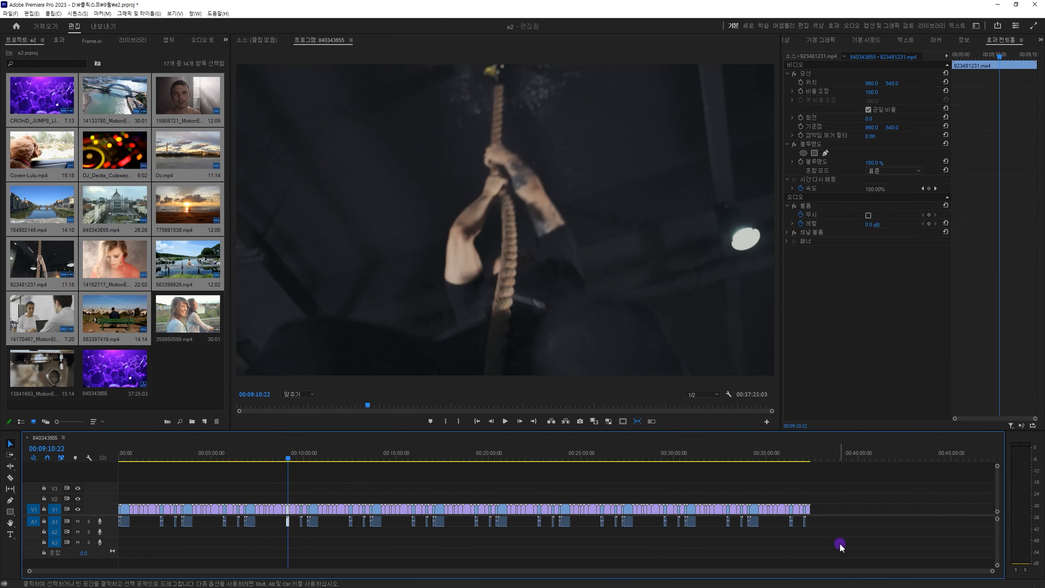
{"action": "left_click_drag", "start_coordinate": [862, 480], "coordinate": [288, 529]}
{"action": "left_click", "coordinate": [314, 532]}
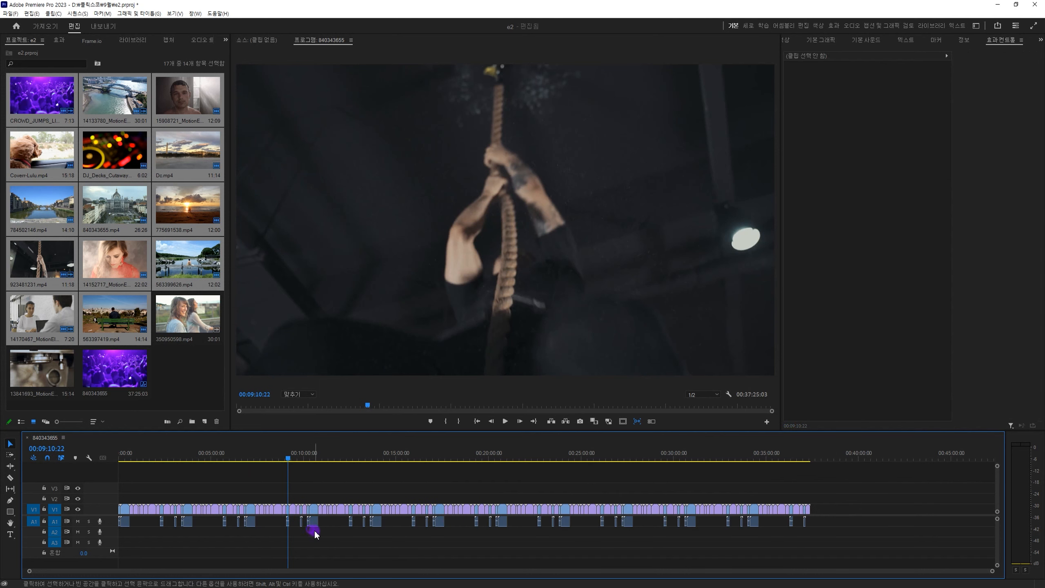
Paste a copy of all timeline clips mid-sequence, move the playhead to 00:35:11:19, and fit the whole sequence in view.
{"action": "key", "text": "ctrl+a"}
{"action": "left_click_drag", "start_coordinate": [439, 451], "coordinate": [435, 477]}
{"action": "key", "text": "ctrl+v"}
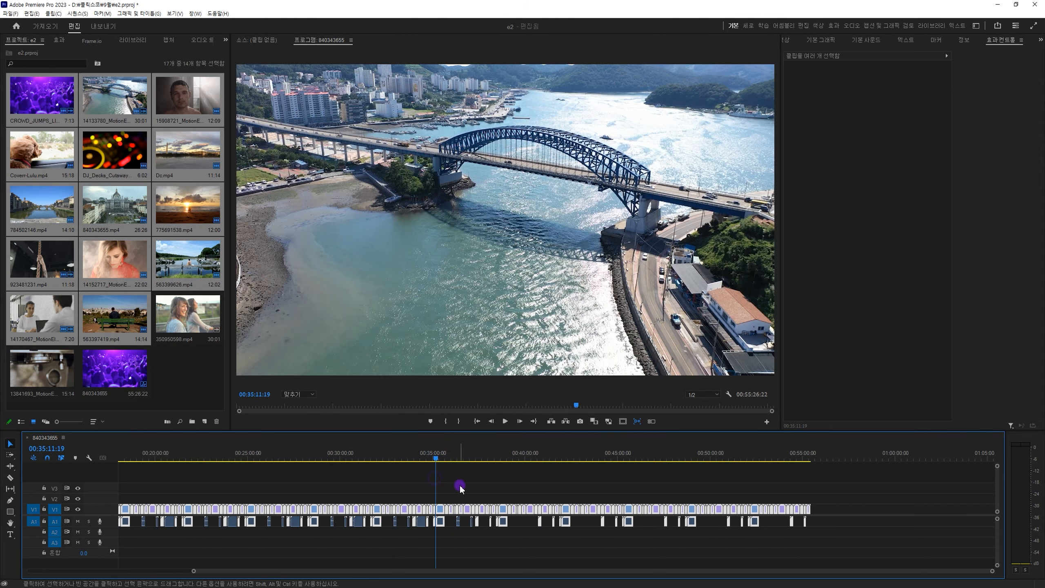
{"action": "key", "text": "backslash"}
{"action": "left_click", "coordinate": [543, 490]}
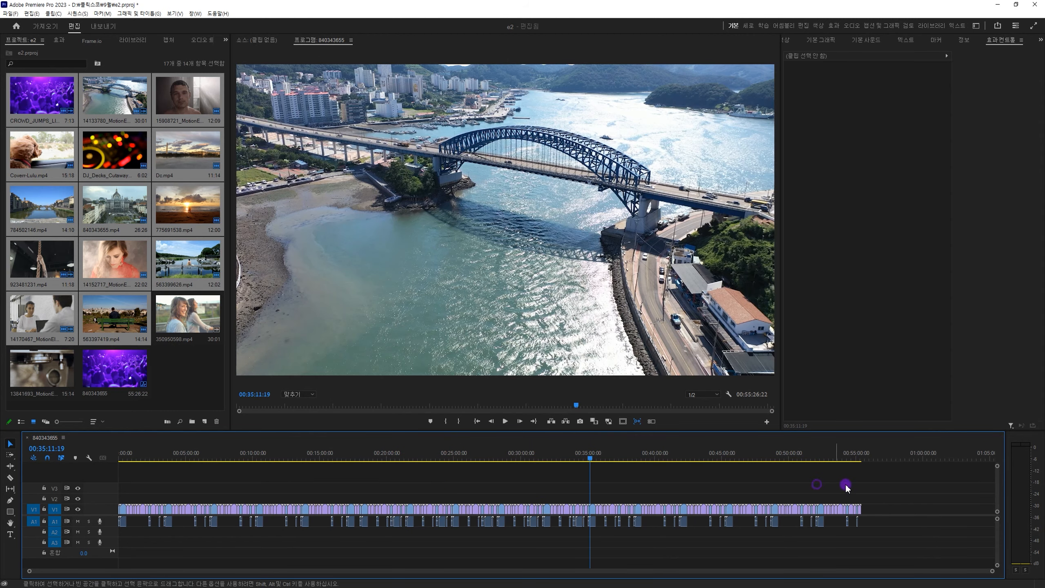
Place the playhead at 00:08:02:12, marquee-select the clips from the sequence end back to it, and clear the selection.
{"action": "left_click", "coordinate": [227, 450]}
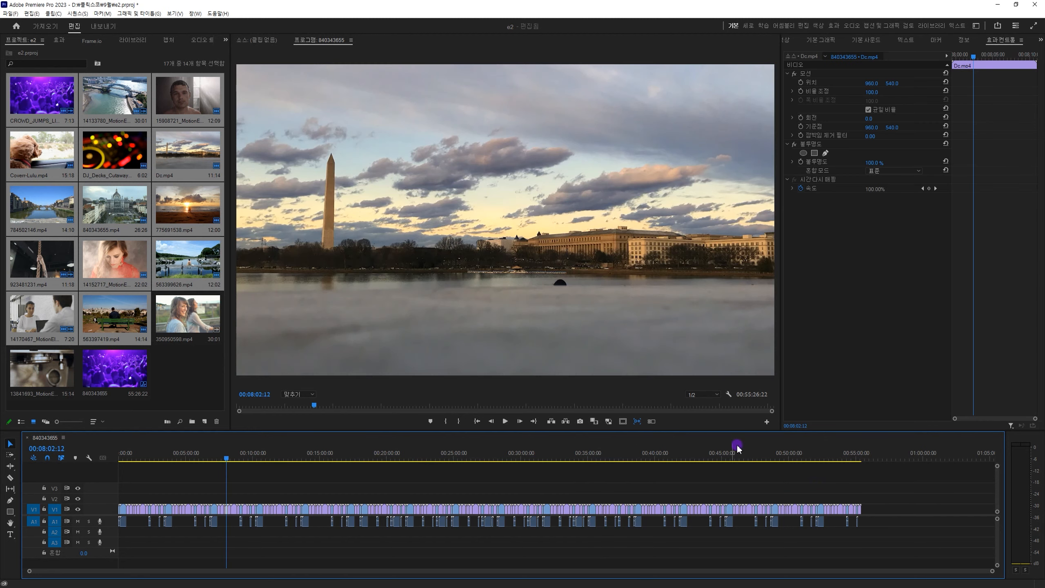
{"action": "left_click_drag", "start_coordinate": [884, 489], "coordinate": [241, 513]}
{"action": "left_click", "coordinate": [232, 539]}
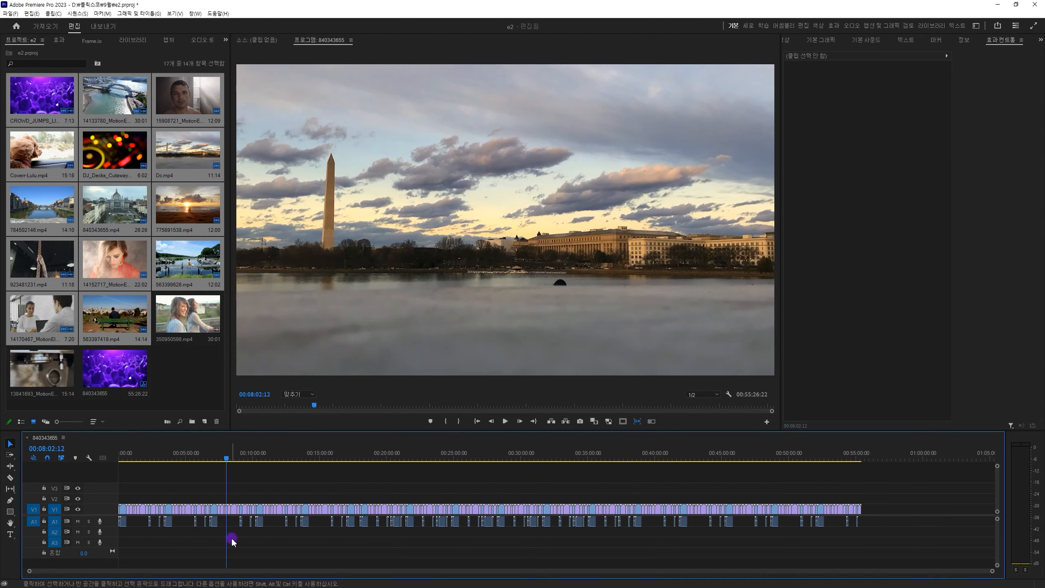
Use Track Select Forward to select every clip from the Coverr-Lulu.mp4 clip before 00:08:02:12 through the sequence end.
{"action": "left_click", "coordinate": [8, 456]}
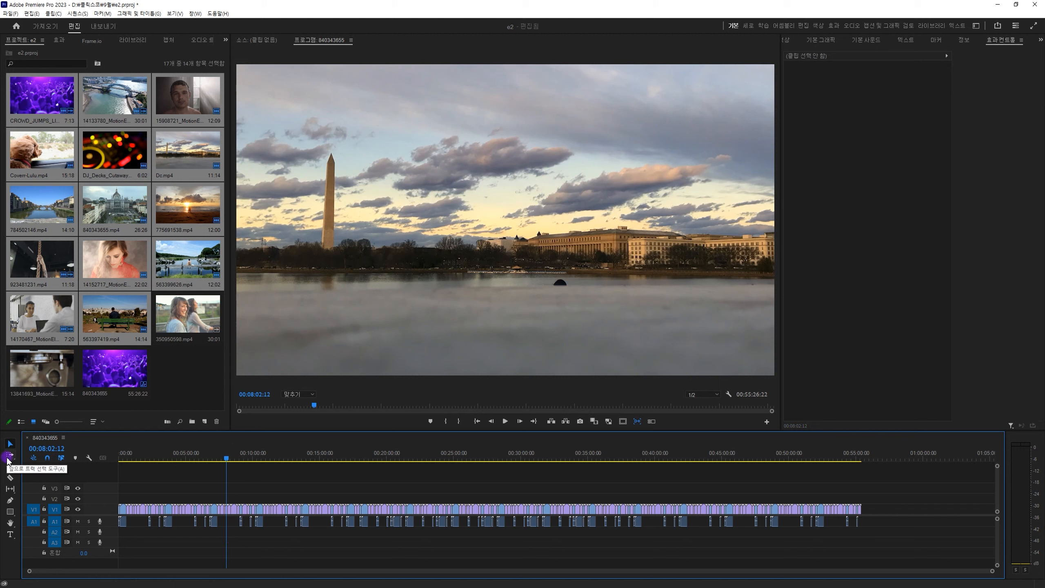
{"action": "left_click", "coordinate": [10, 454]}
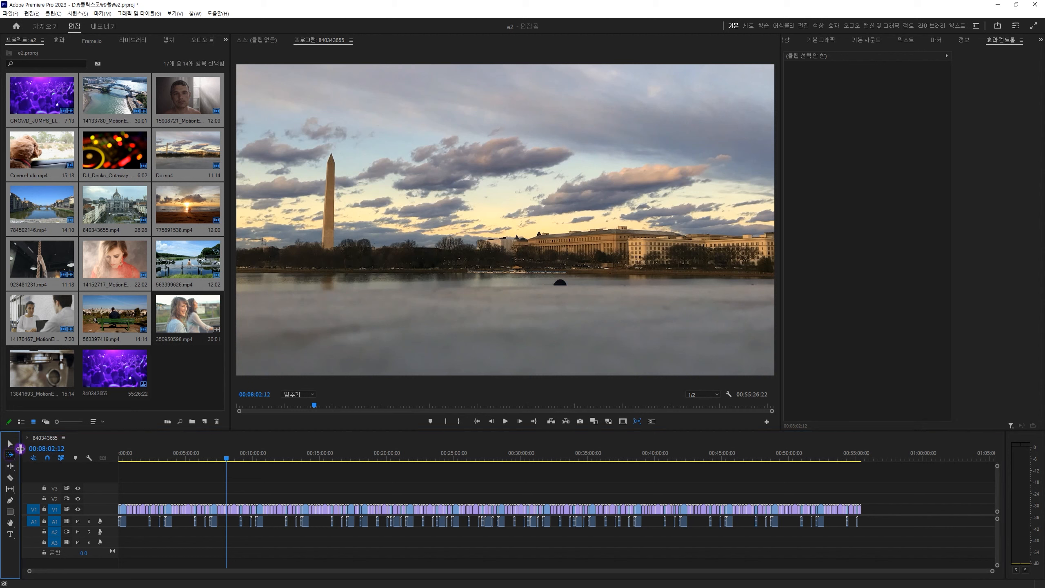
{"action": "key", "text": "="}
{"action": "key", "text": "="}
{"action": "key", "text": "="}
{"action": "key", "text": "="}
{"action": "key", "text": "="}
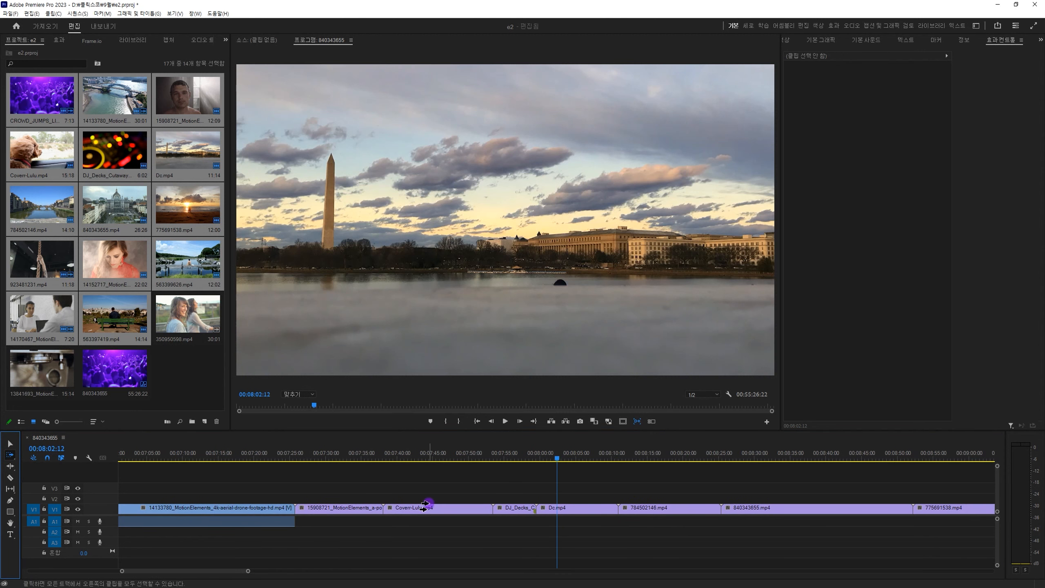
{"action": "left_click", "coordinate": [425, 508]}
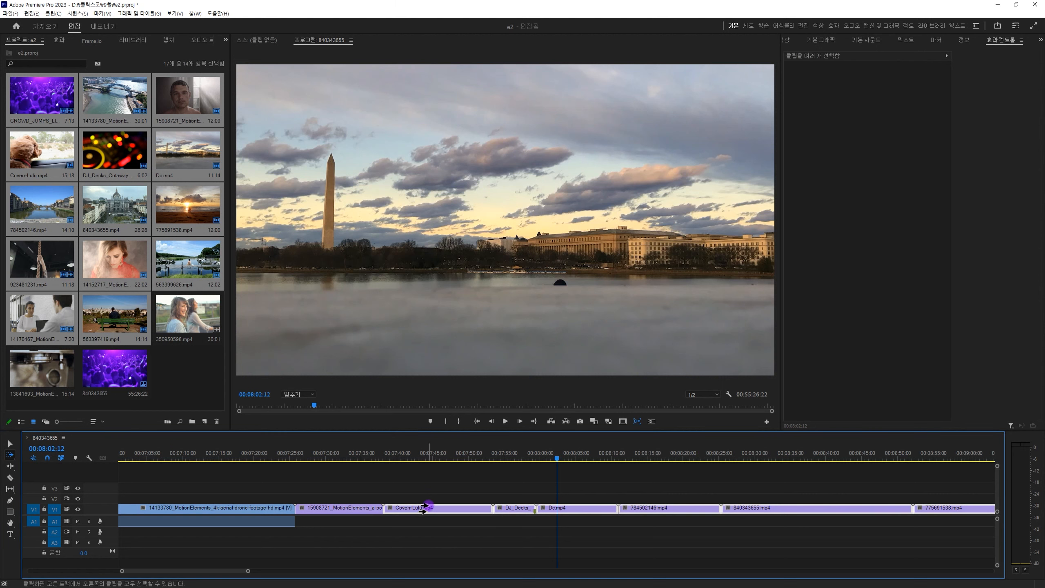
{"action": "key", "text": "minus"}
{"action": "key", "text": "minus"}
{"action": "key", "text": "minus"}
{"action": "key", "text": "minus"}
{"action": "key", "text": "minus"}
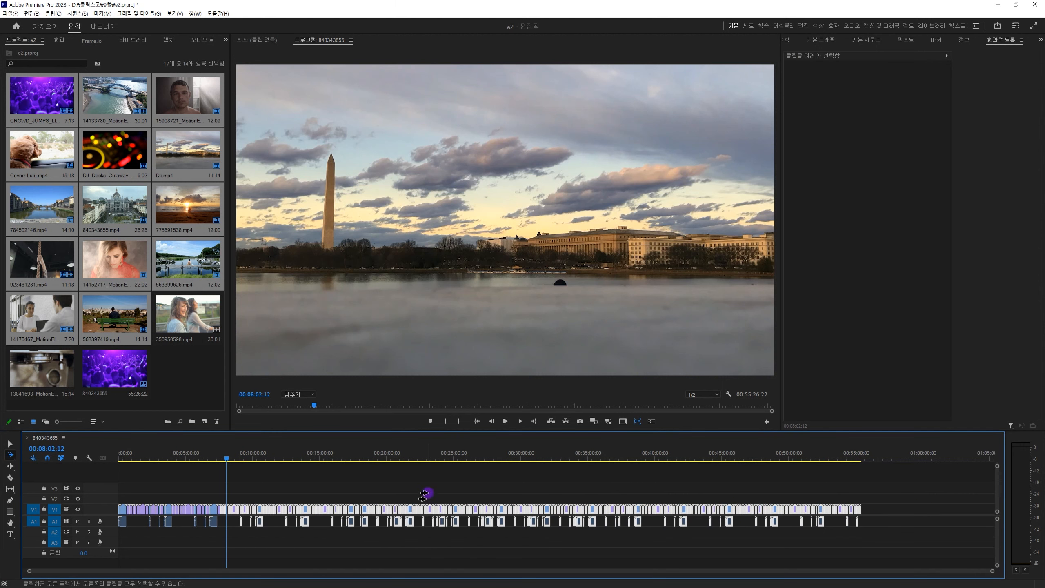
Place the playhead at 00:23:25:04 and select every clip from the 840343655.mp4 clip just before it onward with Track Select Forward.
{"action": "left_click", "coordinate": [432, 456]}
{"action": "key", "text": "equal"}
{"action": "key", "text": "equal"}
{"action": "key", "text": "equal"}
{"action": "key", "text": "equal"}
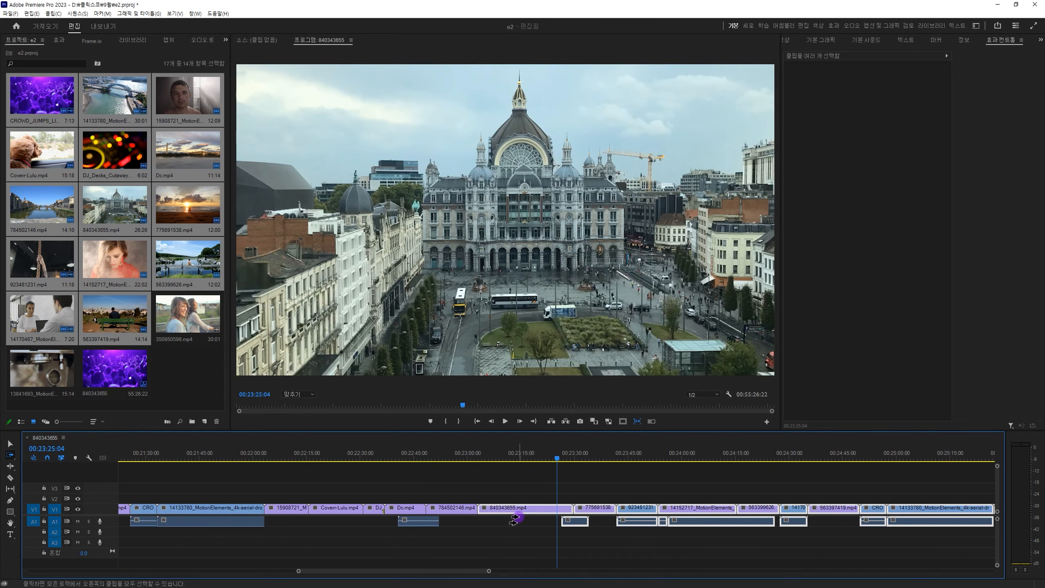
{"action": "key", "text": "minus"}
{"action": "key", "text": "minus"}
{"action": "key", "text": "minus"}
{"action": "key", "text": "minus"}
{"action": "key", "text": "minus"}
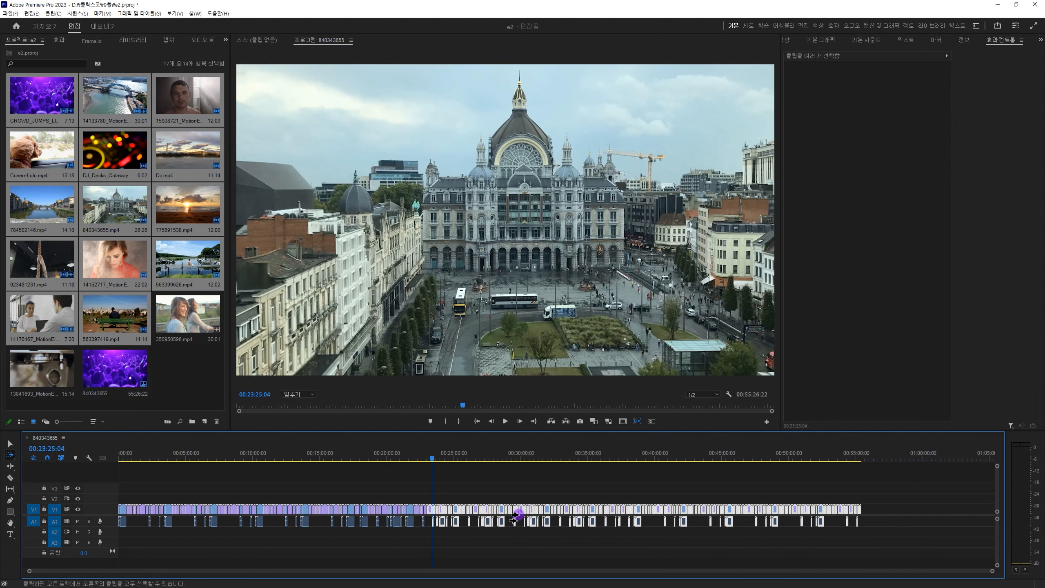
Place the playhead at 00:24:12:20 and use Track Select Backward to select every clip from the 14152717 clip back to the sequence start.
{"action": "left_click", "coordinate": [10, 454]}
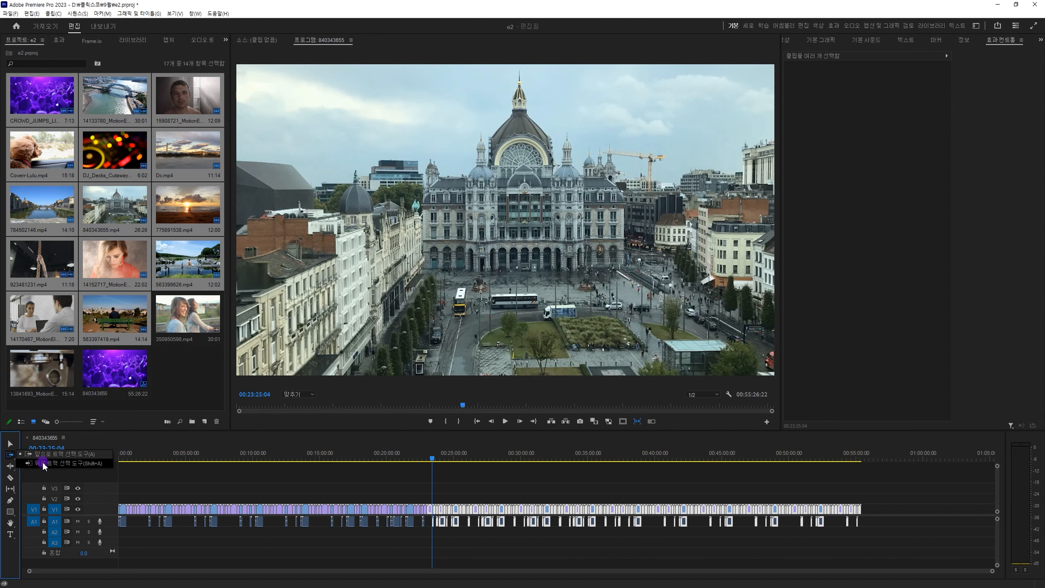
{"action": "left_click", "coordinate": [44, 466]}
{"action": "left_click", "coordinate": [443, 457]}
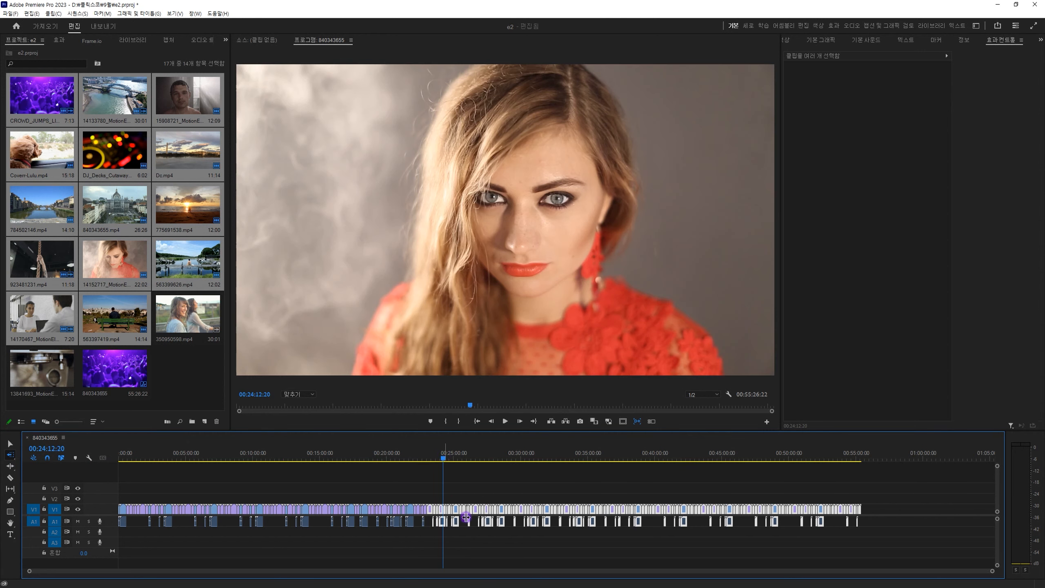
{"action": "key", "text": "equal"}
{"action": "key", "text": "equal"}
{"action": "key", "text": "equal"}
{"action": "key", "text": "equal"}
{"action": "left_click", "coordinate": [530, 510]}
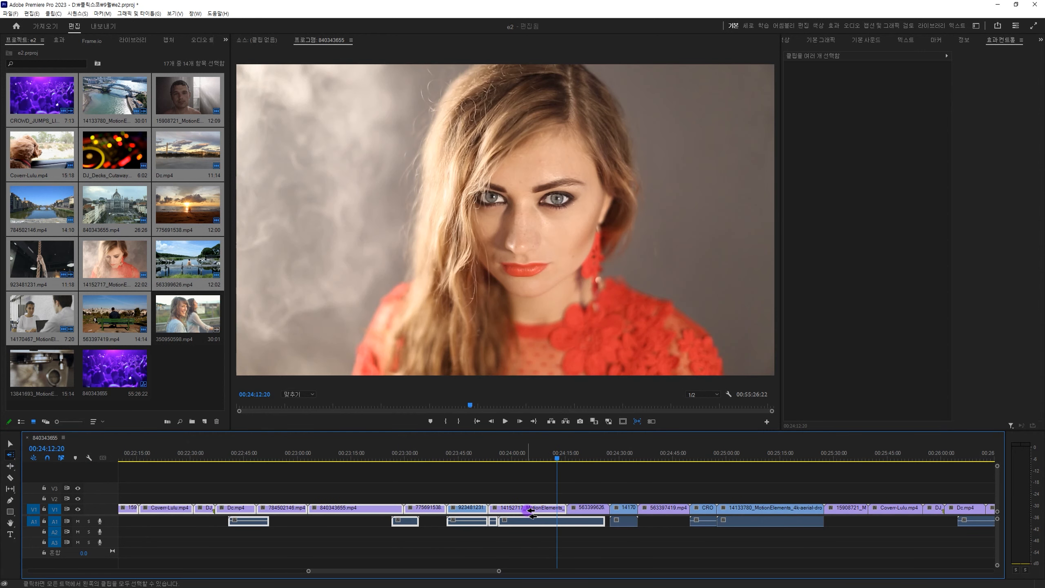
Reselect clips backward from the 923481231 clip, and again from two progressively earlier points in the sequence.
{"action": "left_click", "coordinate": [450, 521]}
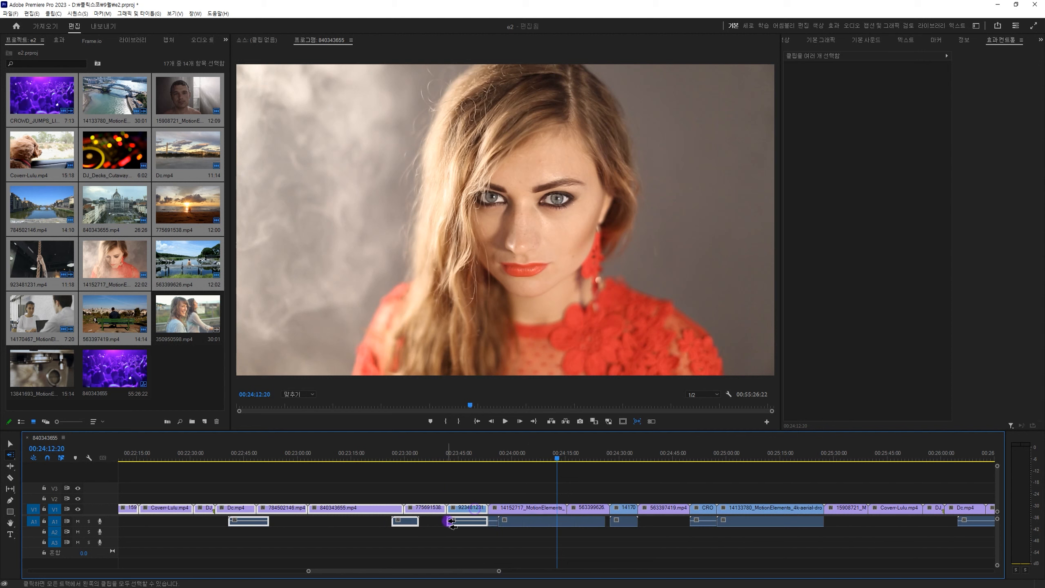
{"action": "key", "text": "minus"}
{"action": "key", "text": "minus"}
{"action": "key", "text": "minus"}
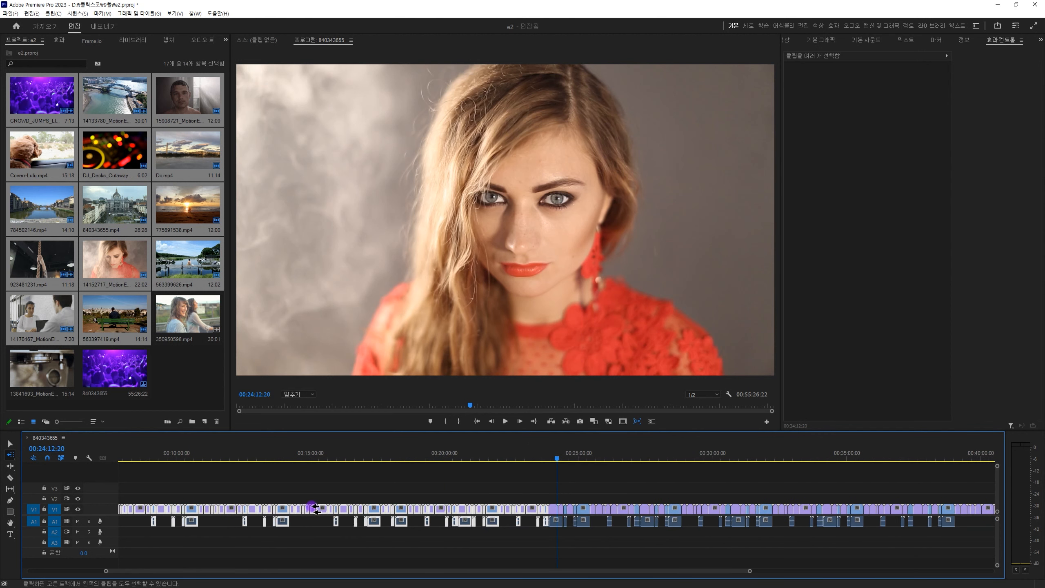
{"action": "key", "text": "minus"}
{"action": "left_click", "coordinate": [347, 510]}
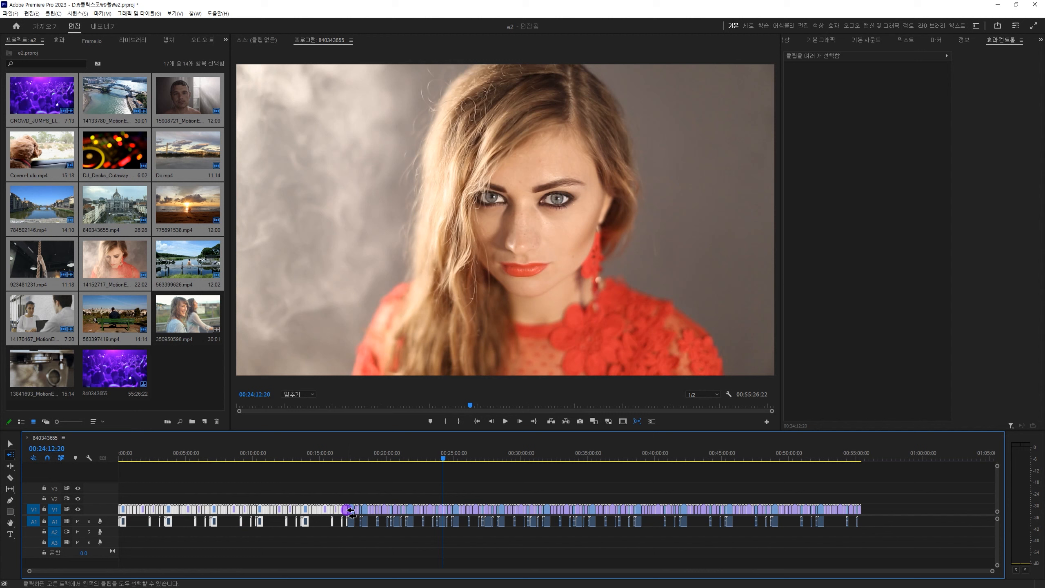
{"action": "left_click", "coordinate": [316, 510]}
Duplicate the second half of the V1 clips onto V2, offset later in time, and place the playhead at 00:25:33:02.
{"action": "left_click_drag", "start_coordinate": [899, 496], "coordinate": [454, 499]}
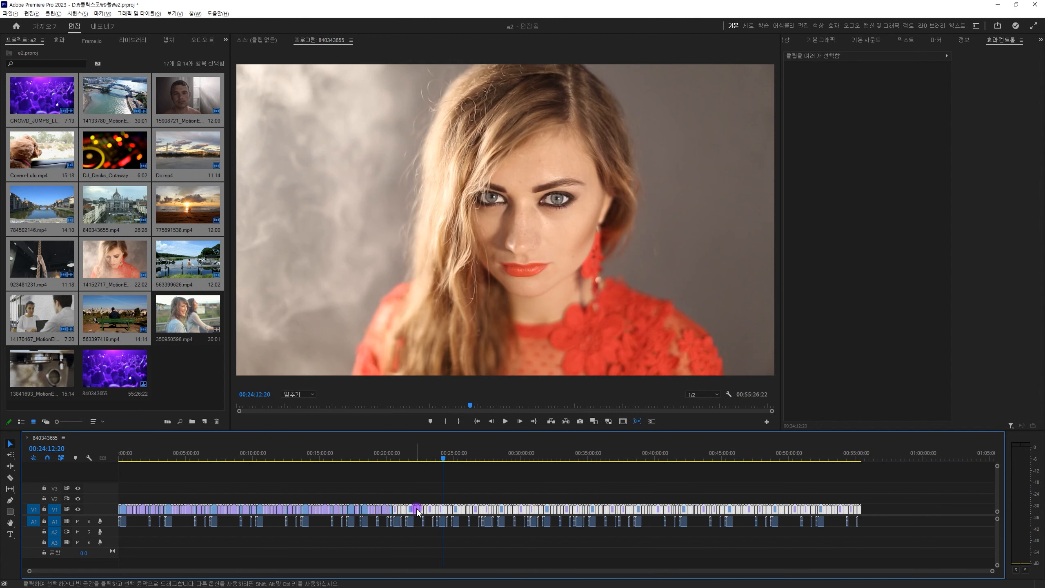
{"action": "left_click", "coordinate": [462, 460]}
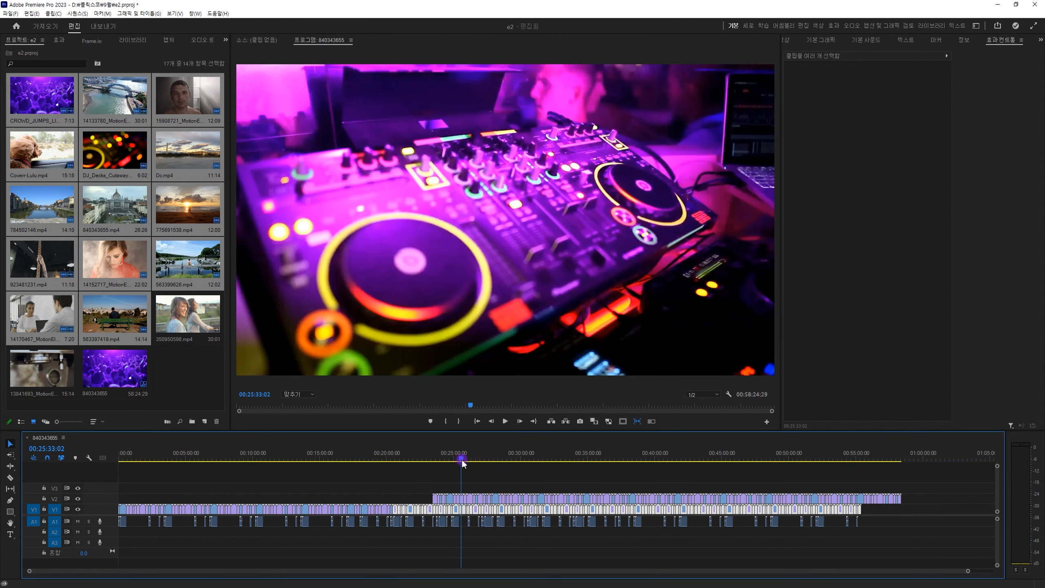
Use Track Select Forward to select all clips on both video tracks from DJ_Decks_Cutaway.mov on V2 onward.
{"action": "key", "text": "equal"}
{"action": "key", "text": "equal"}
{"action": "key", "text": "equal"}
{"action": "key", "text": "equal"}
{"action": "key", "text": "equal"}
{"action": "key", "text": "equal"}
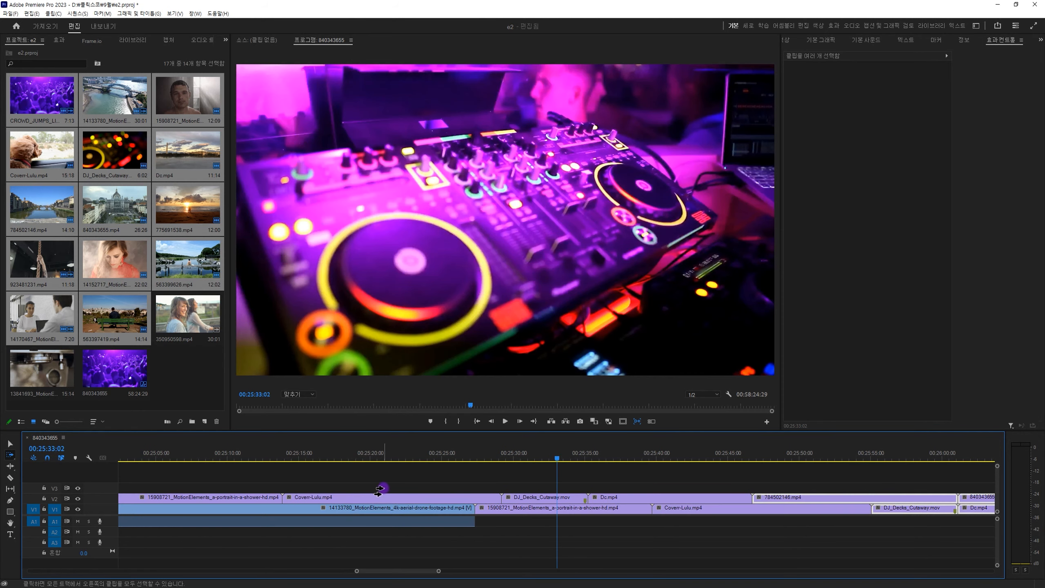
{"action": "key", "text": "a"}
{"action": "left_click", "coordinate": [381, 500]}
{"action": "left_click", "coordinate": [522, 500]}
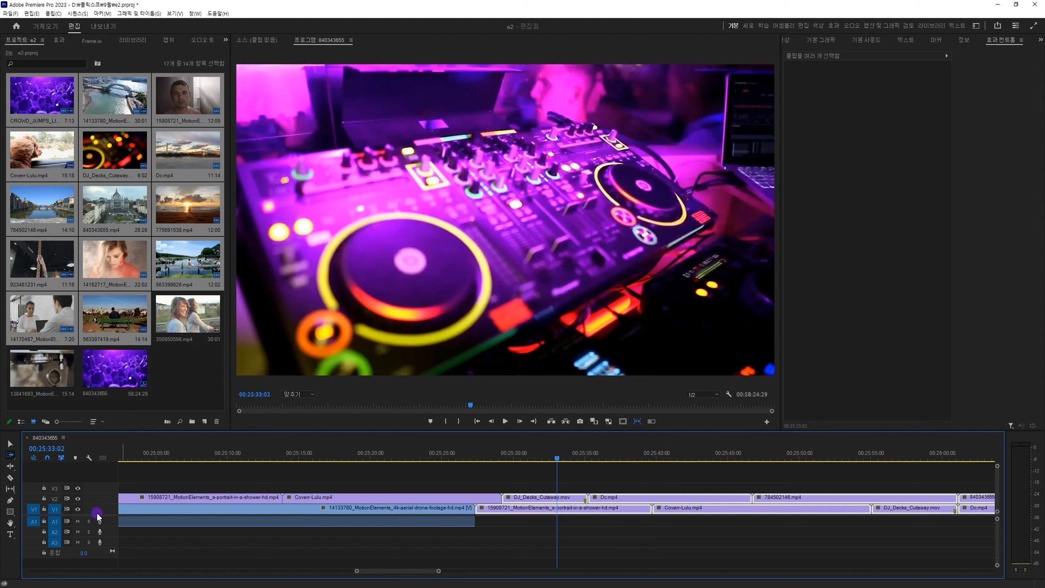
Select forward on one track at a time: V2 from DJ_Decks_Cutaway.mov, V1 from the 15908721 clip, and V2 from Coverr-Lulu.mp4.
{"action": "left_click", "coordinate": [560, 500]}
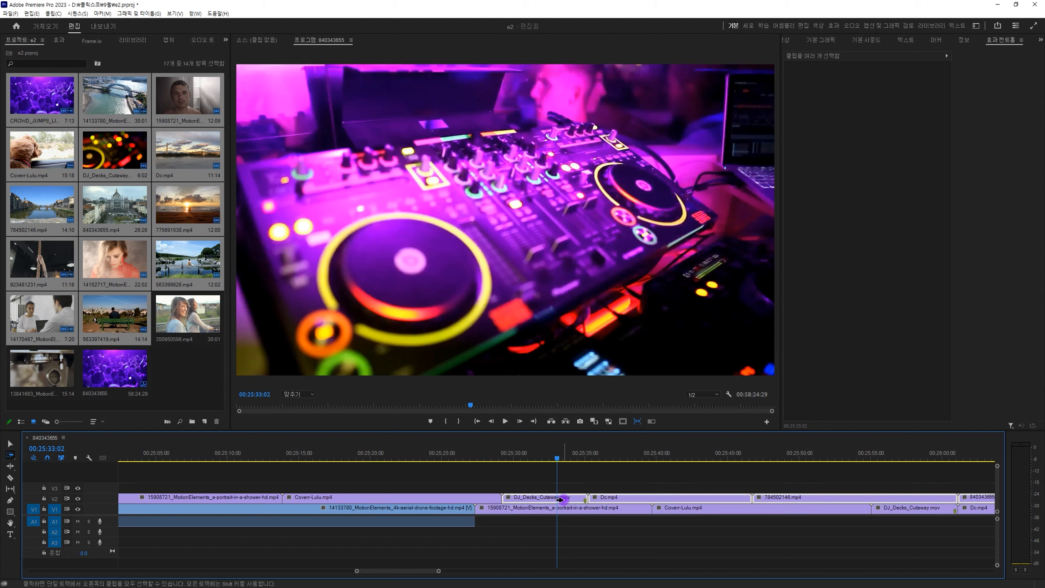
{"action": "left_click", "coordinate": [534, 510]}
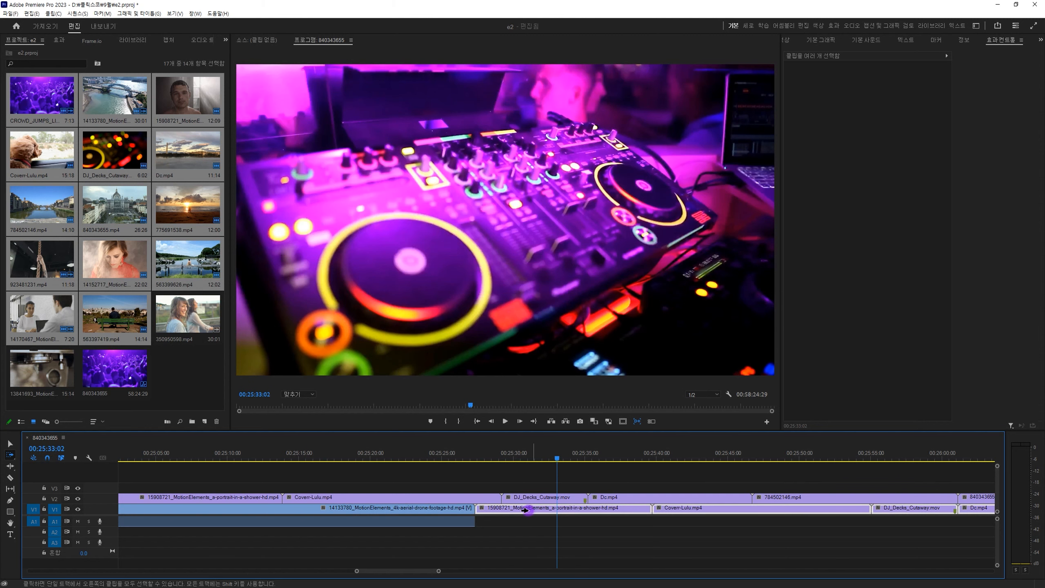
{"action": "left_click", "coordinate": [413, 498]}
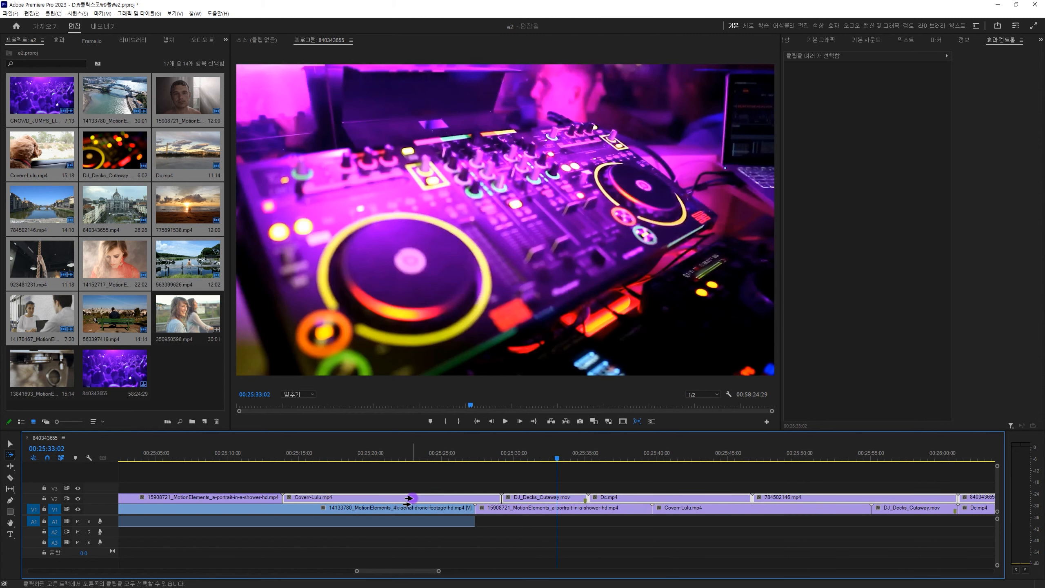
{"action": "left_click", "coordinate": [10, 443]}
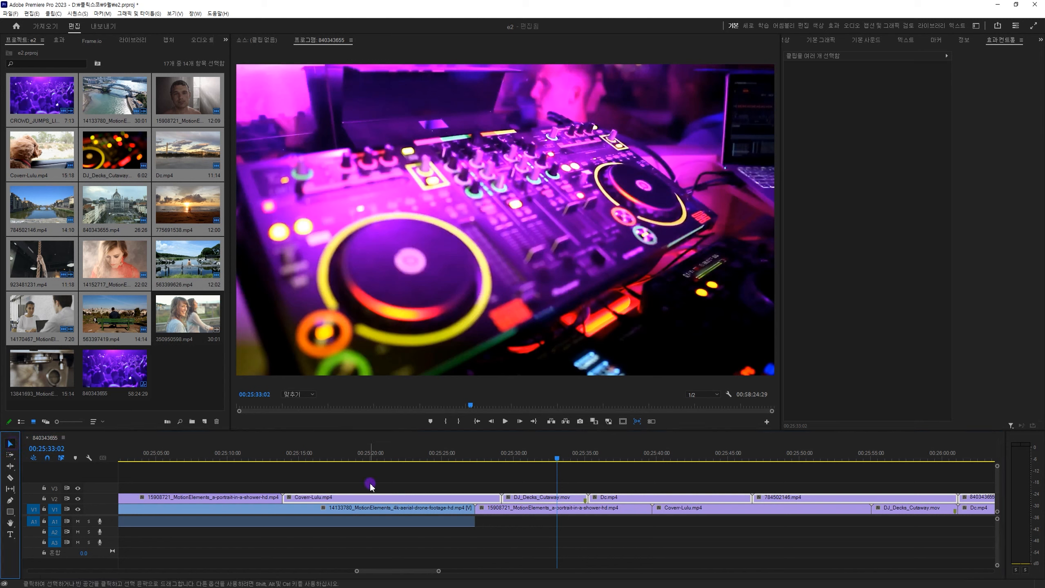
Place the playhead at 00:58:10:01 near the end of the V2 clips and clear the clip selection.
{"action": "key", "text": "minus"}
{"action": "key", "text": "minus"}
{"action": "key", "text": "minus"}
{"action": "key", "text": "minus"}
{"action": "key", "text": "minus"}
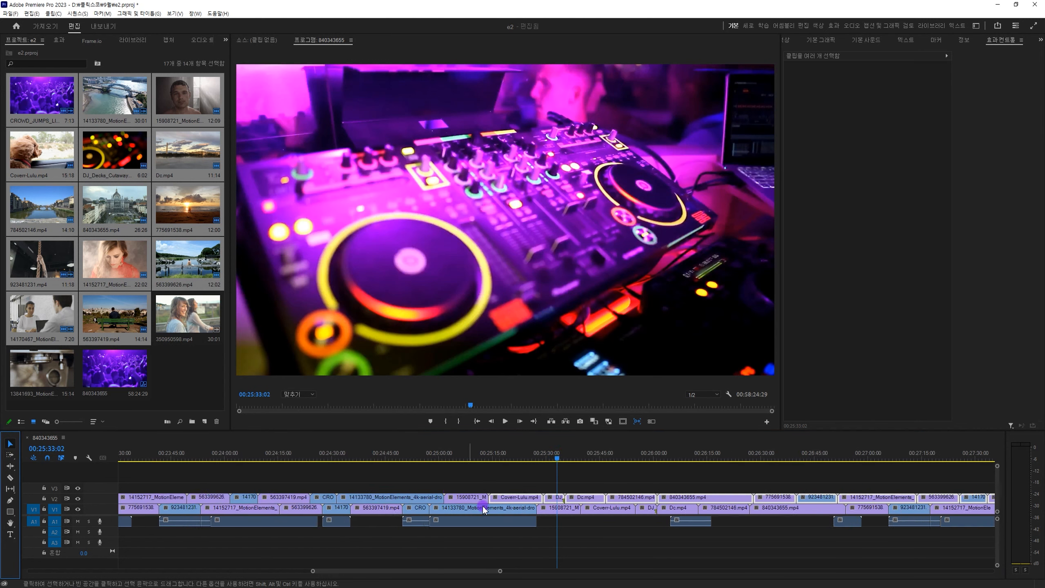
{"action": "key", "text": "minus"}
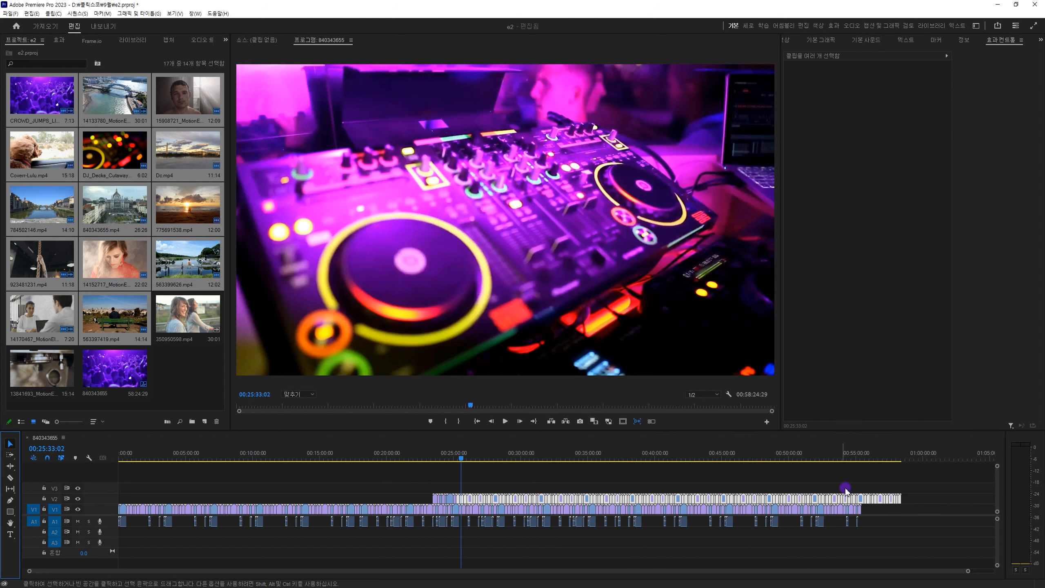
{"action": "left_click", "coordinate": [897, 458]}
{"action": "key", "text": "equal"}
{"action": "key", "text": "equal"}
{"action": "key", "text": "equal"}
{"action": "key", "text": "equal"}
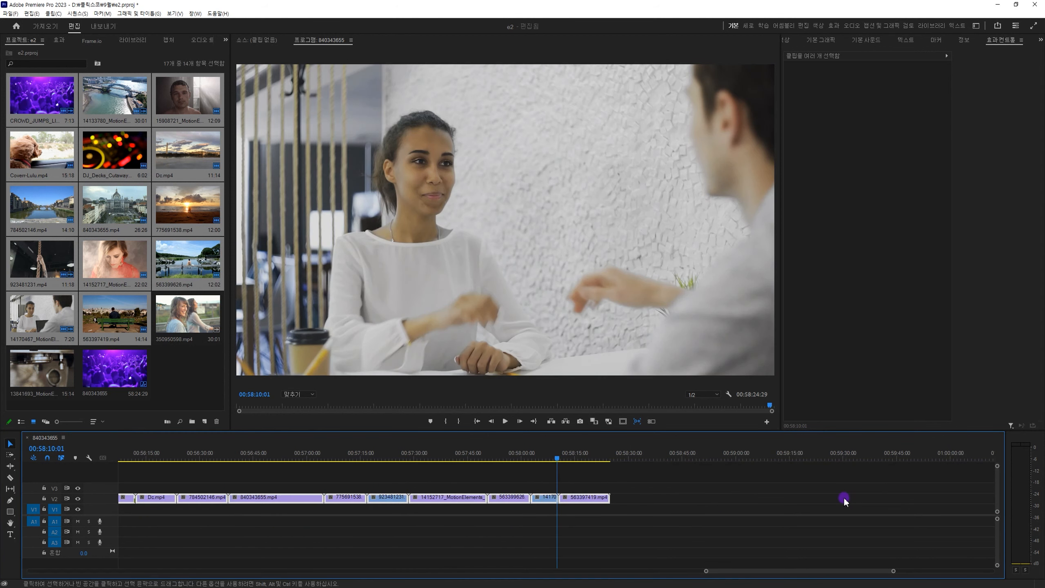
{"action": "left_click", "coordinate": [616, 511]}
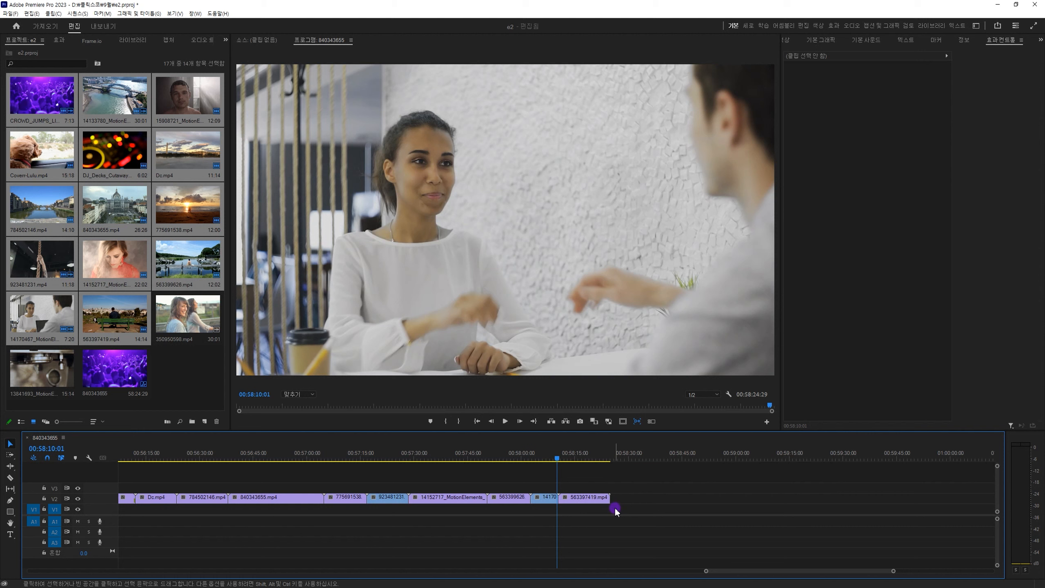
Place the playhead at 00:58:19:07 and duplicate the last V2 clip, 563397419.mp4, onto V1 and V3.
{"action": "left_click", "coordinate": [590, 457]}
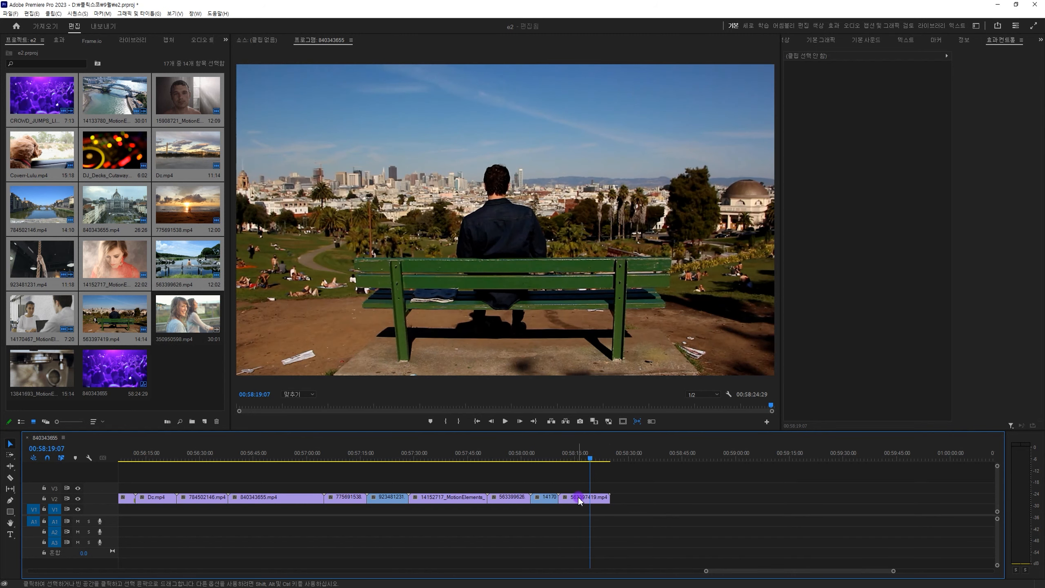
{"action": "left_click_drag", "start_coordinate": [581, 500], "coordinate": [704, 510]}
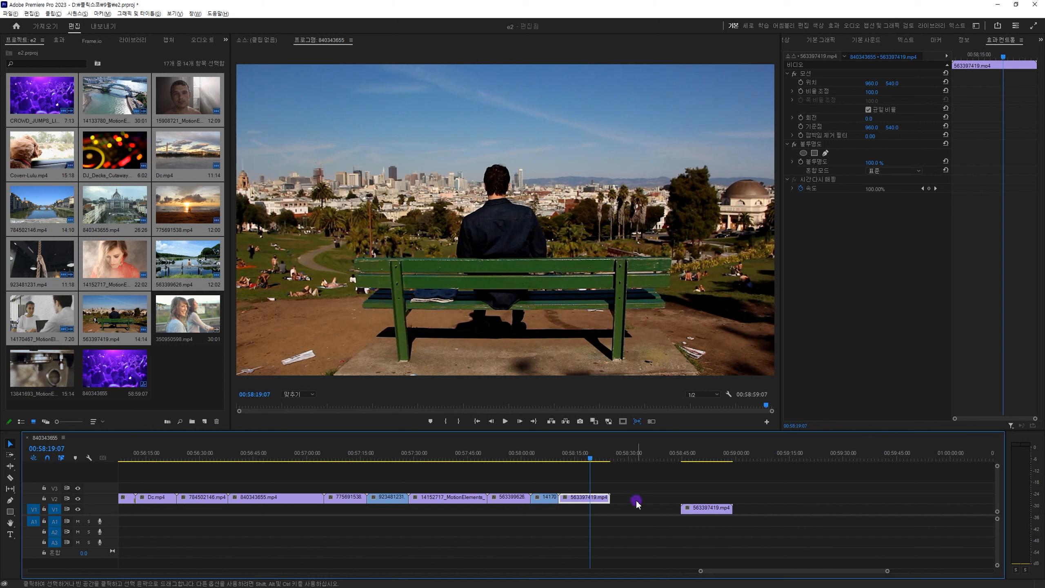
{"action": "left_click_drag", "start_coordinate": [595, 498], "coordinate": [627, 517]}
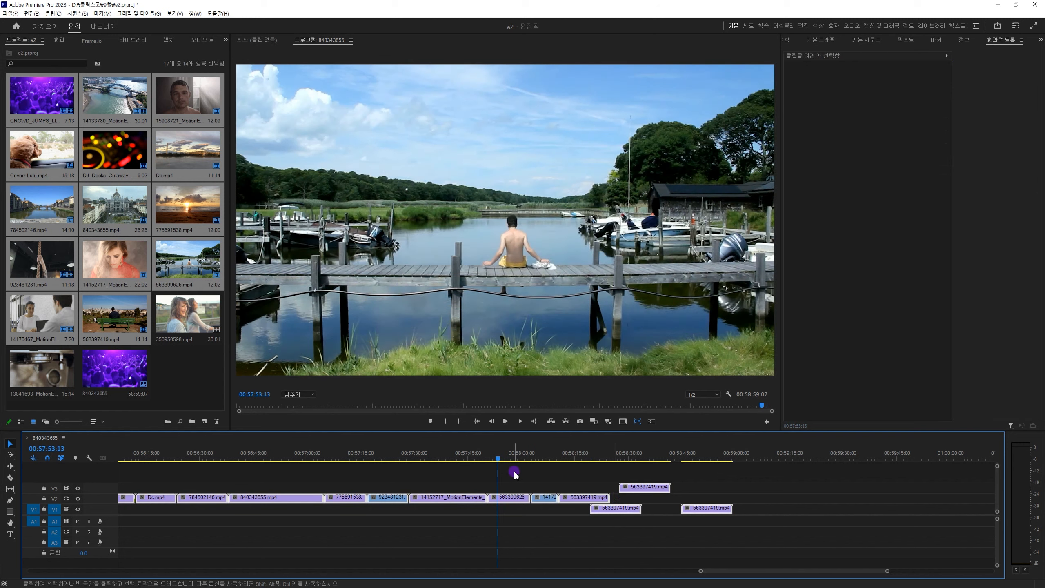
Delete every clip in the timeline and place the 13841693 barista clip on V1, keeping the existing sequence settings.
{"action": "key", "text": "ctrl+a"}
{"action": "key", "text": "Delete"}
{"action": "left_click_drag", "start_coordinate": [69, 369], "coordinate": [162, 490]}
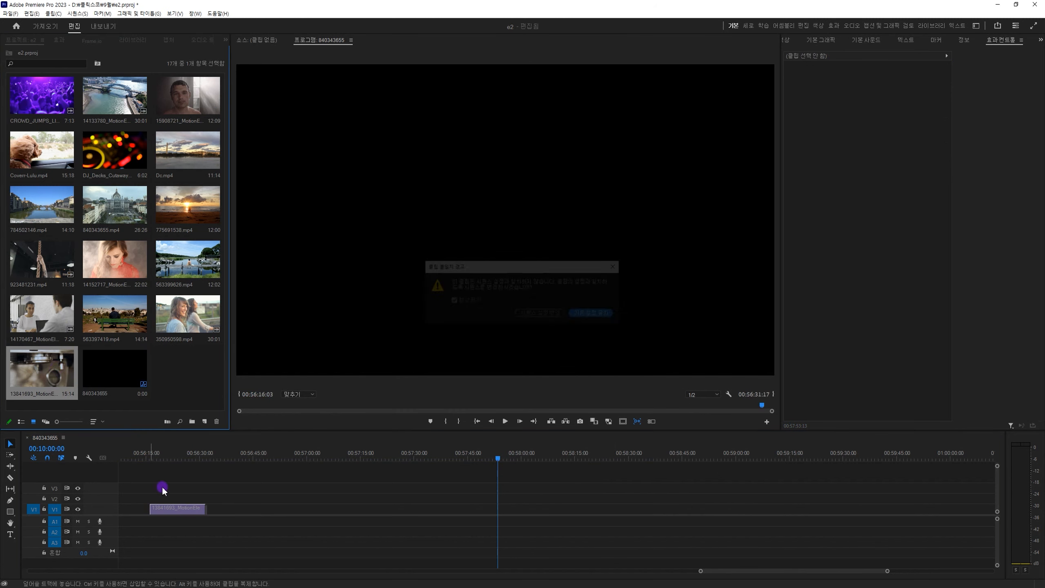
{"action": "left_click", "coordinate": [580, 314]}
Trim the barista clip's start to 00:56:19:18 and its end to 00:56:28:11 using the playhead as the reference.
{"action": "left_click", "coordinate": [170, 454]}
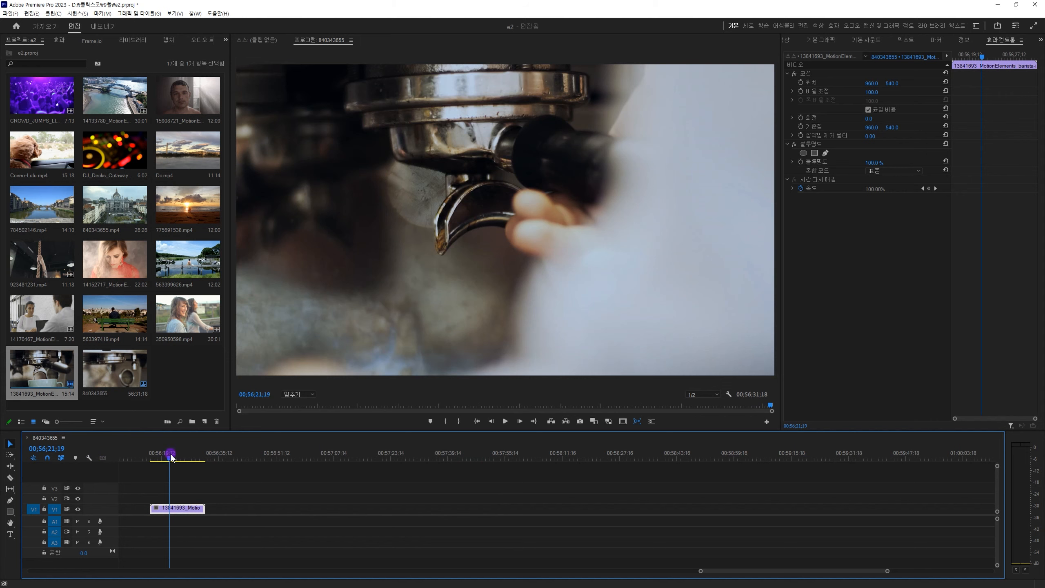
{"action": "key", "text": "equal"}
{"action": "key", "text": "equal"}
{"action": "mouse_move", "coordinate": [525, 461]}
{"action": "left_mouse_down"}
{"action": "mouse_move", "coordinate": [650, 468]}
{"action": "mouse_move", "coordinate": [520, 466]}
{"action": "left_mouse_up"}
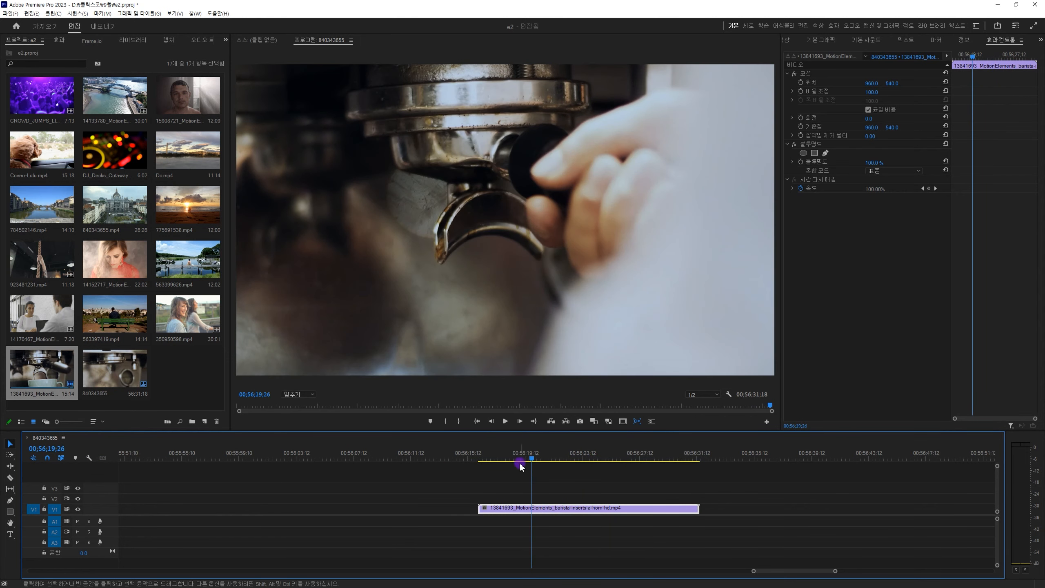
{"action": "left_click_drag", "start_coordinate": [479, 508], "coordinate": [528, 500]}
{"action": "left_click", "coordinate": [653, 456]}
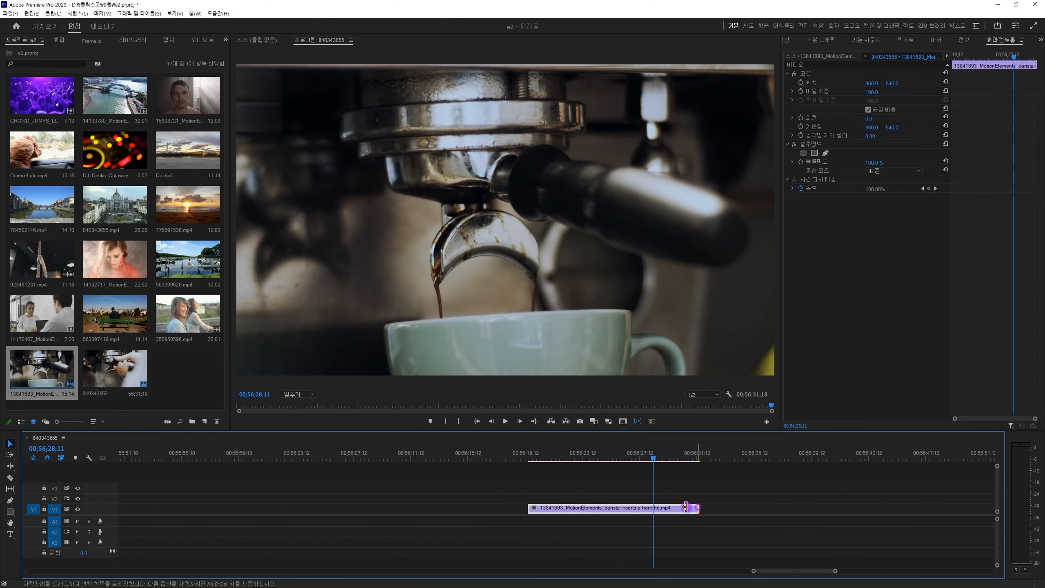
{"action": "left_click_drag", "start_coordinate": [685, 507], "coordinate": [653, 507]}
Move the playhead to 00:56:16:26, clear of the barista clip, and split the clip into five pieces with the Razor tool.
{"action": "mouse_move", "coordinate": [594, 453]}
{"action": "left_mouse_down"}
{"action": "mouse_move", "coordinate": [569, 452]}
{"action": "mouse_move", "coordinate": [580, 452]}
{"action": "left_mouse_up"}
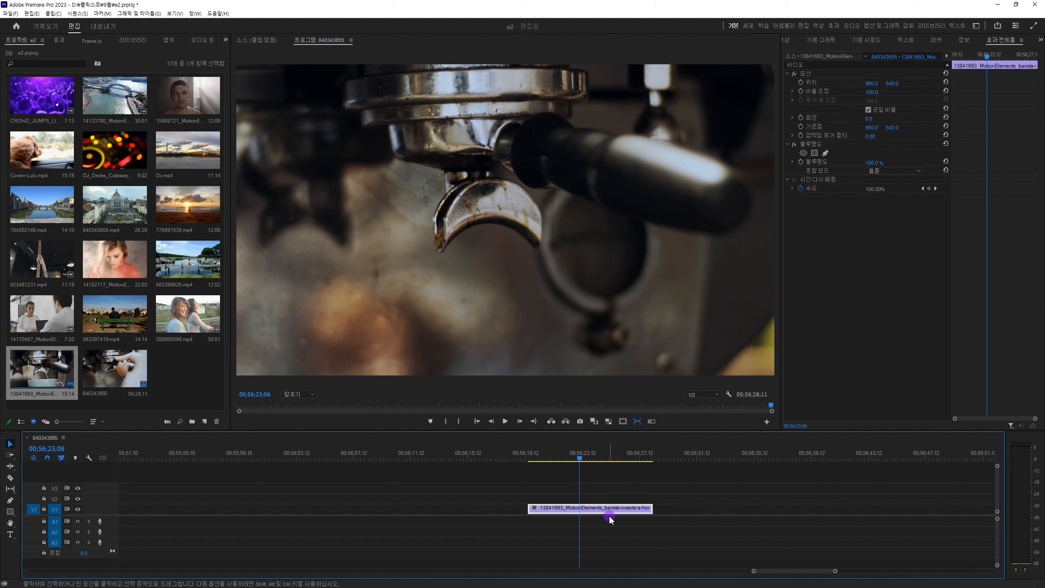
{"action": "left_click", "coordinate": [10, 477]}
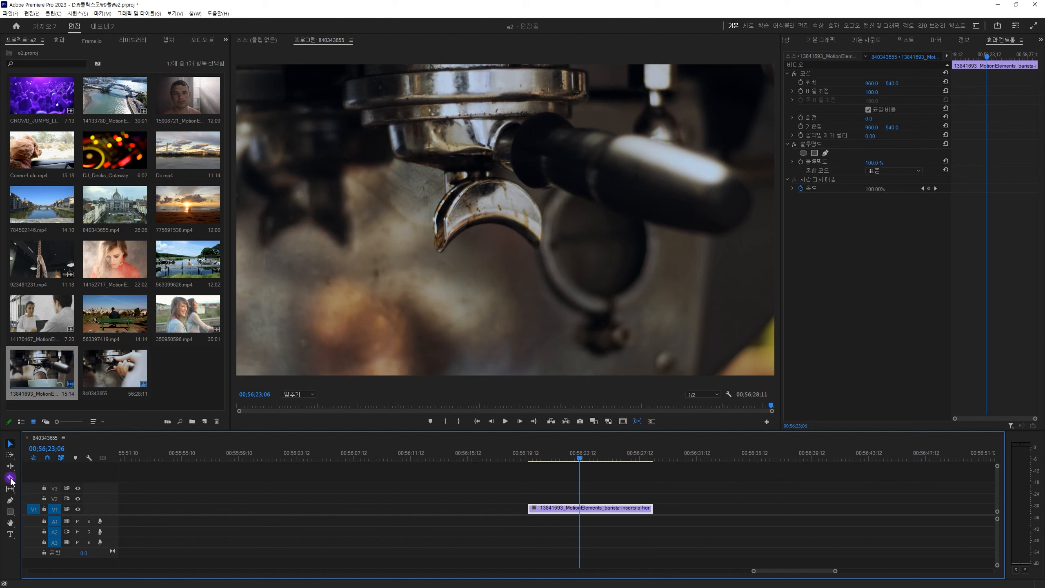
{"action": "left_click", "coordinate": [10, 479]}
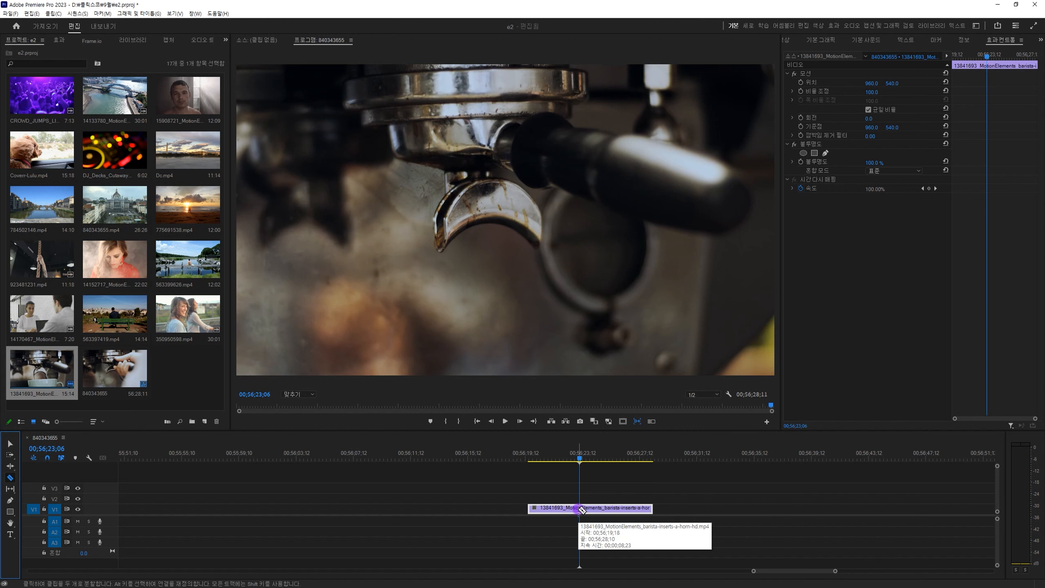
{"action": "left_click", "coordinate": [583, 458]}
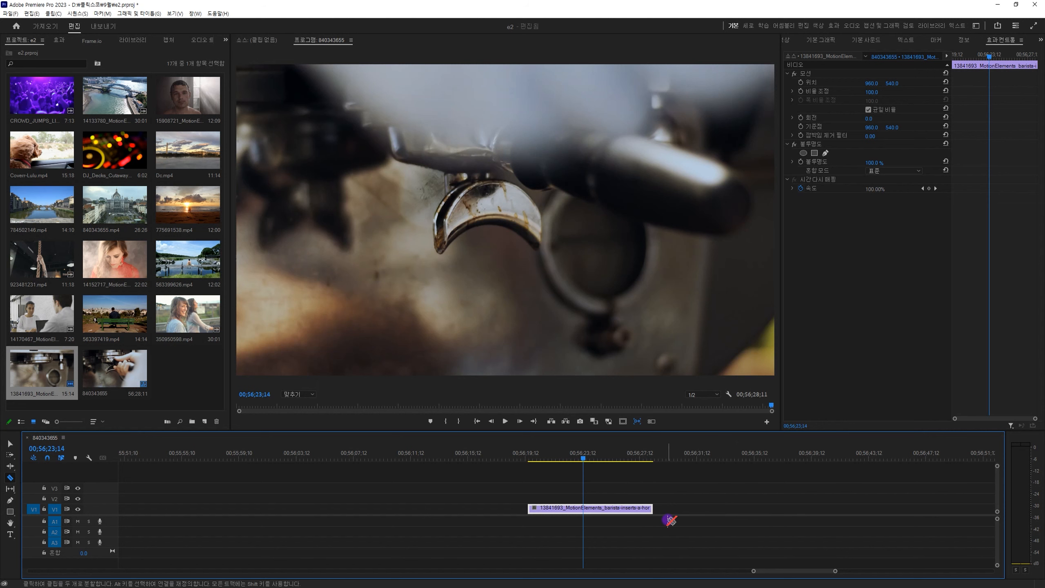
{"action": "left_click_drag", "start_coordinate": [582, 457], "coordinate": [483, 459]}
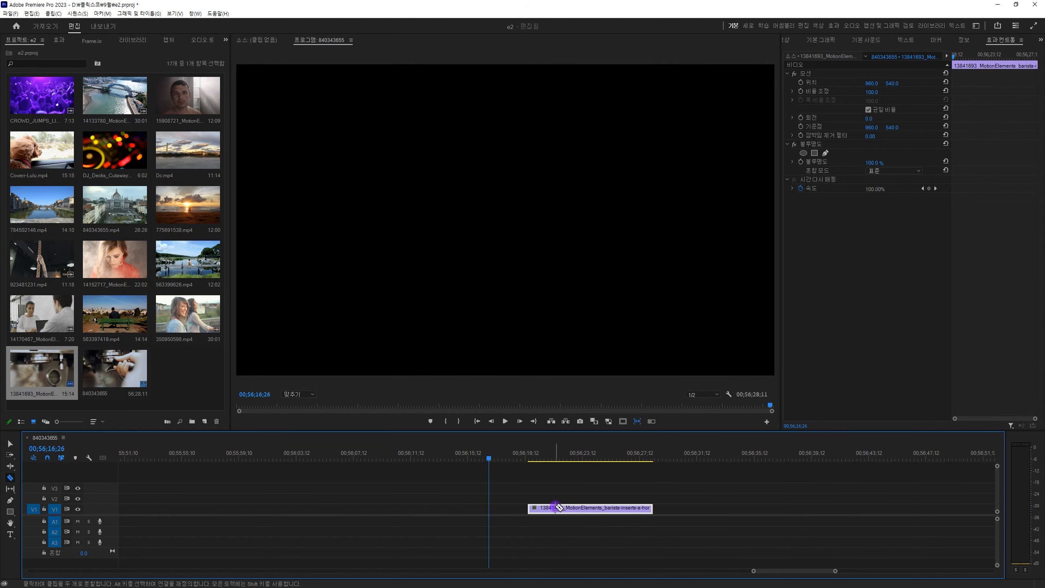
{"action": "left_click", "coordinate": [555, 508]}
{"action": "left_click", "coordinate": [584, 508]}
{"action": "left_click", "coordinate": [611, 507]}
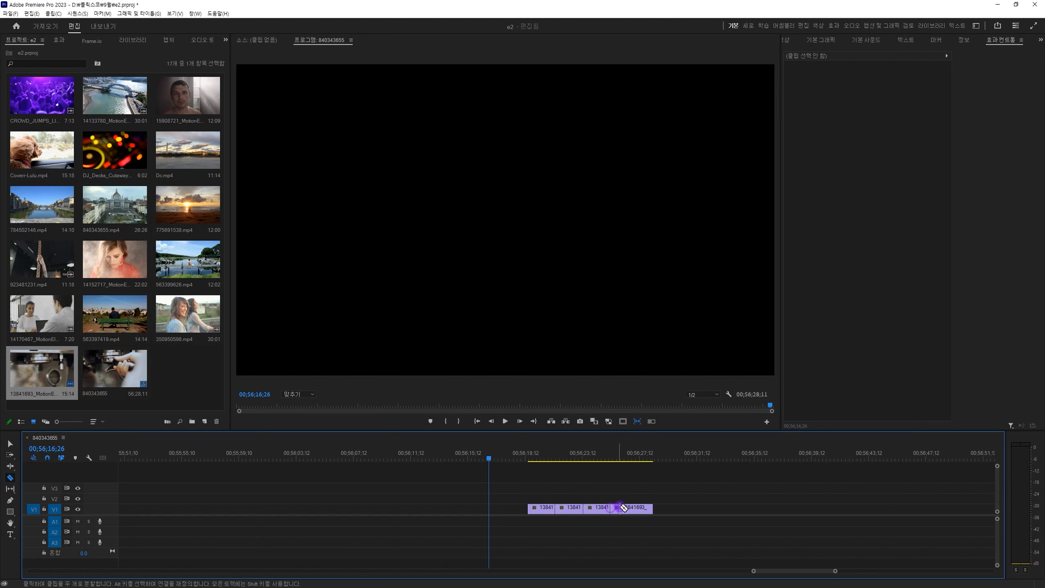
{"action": "left_click", "coordinate": [633, 508]}
{"action": "key", "text": "v"}
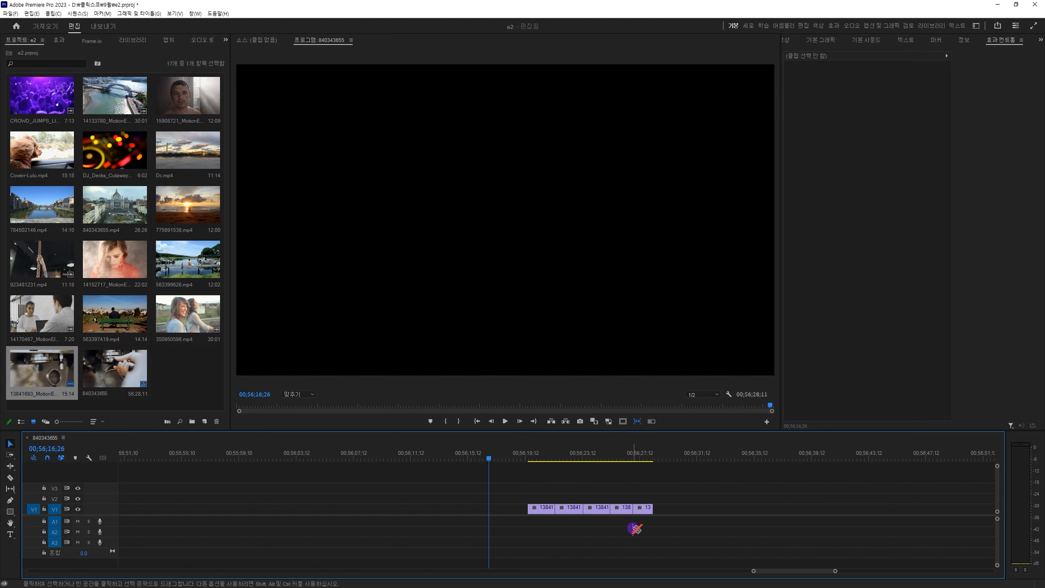
Undo the Razor cuts on the barista clip and redo them.
{"action": "key", "text": "ctrl+z"}
{"action": "key", "text": "ctrl+z"}
{"action": "key", "text": "ctrl+z"}
{"action": "left_click", "coordinate": [593, 512]}
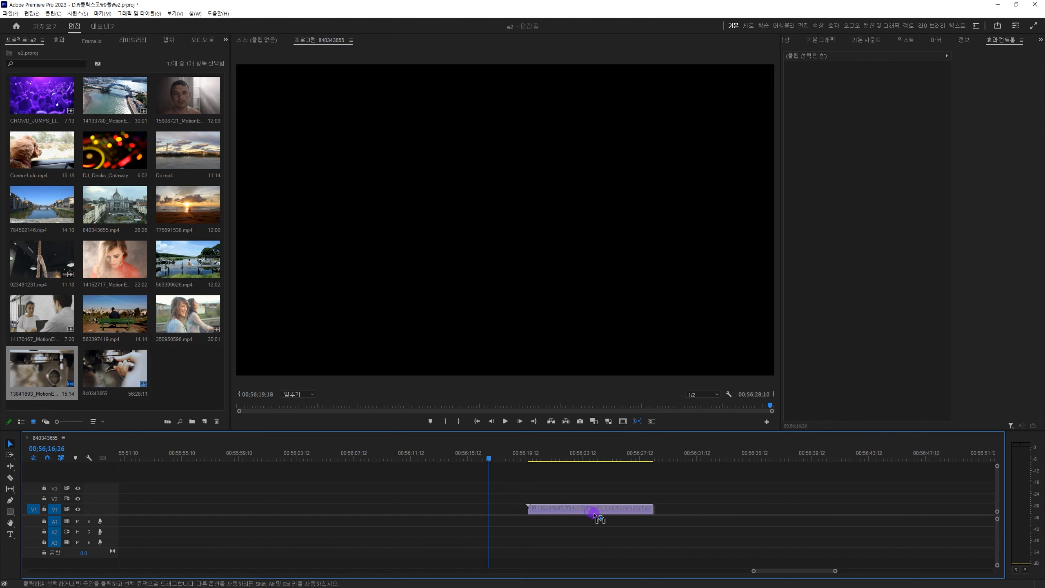
{"action": "key", "text": "ctrl+shift+z"}
{"action": "key", "text": "ctrl+shift+z"}
{"action": "key", "text": "ctrl+shift+z"}
{"action": "key", "text": "ctrl+shift+z"}
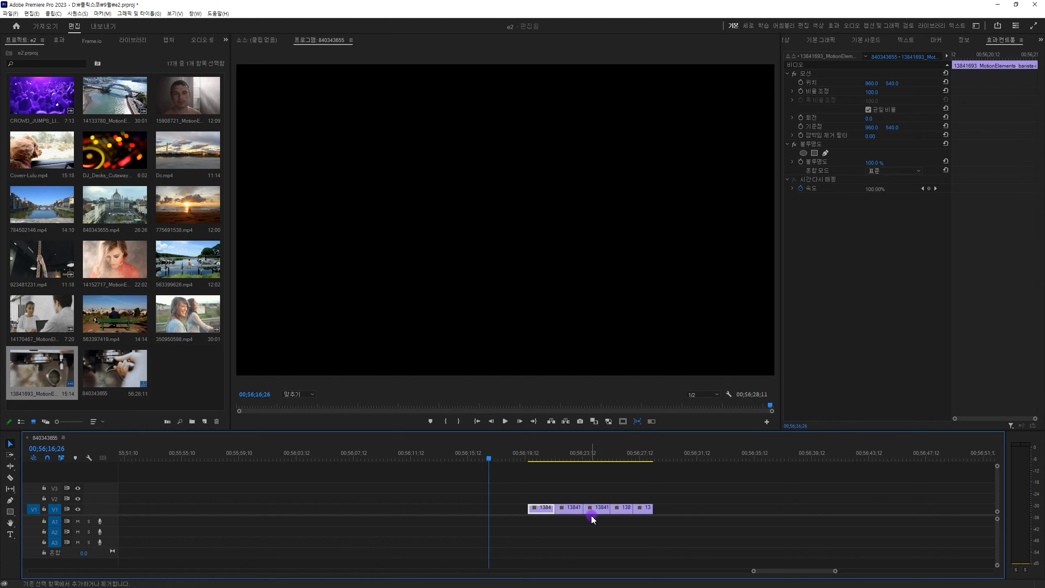
Select the second to fifth pieces of the barista clip one at a time, and undo all the Razor cuts.
{"action": "left_click", "coordinate": [576, 509]}
{"action": "left_click", "coordinate": [602, 508]}
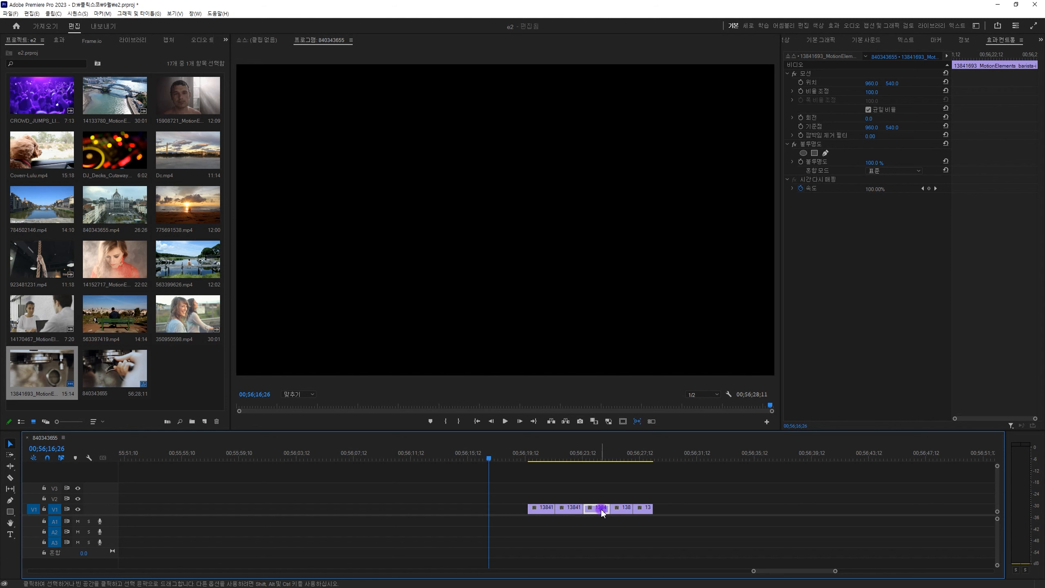
{"action": "left_click", "coordinate": [626, 509]}
{"action": "left_click", "coordinate": [645, 509]}
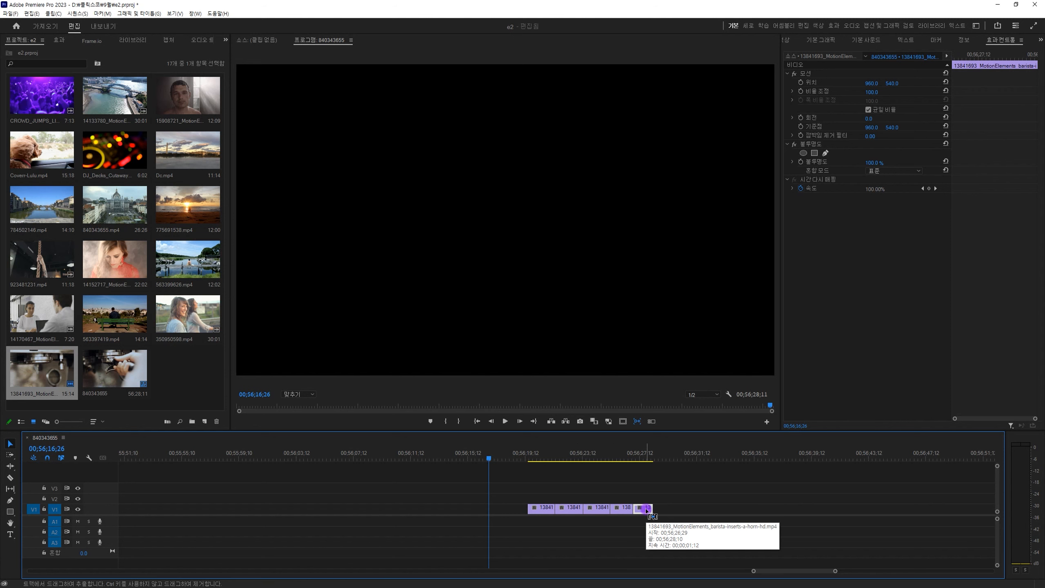
{"action": "key", "text": "ctrl+z"}
{"action": "key", "text": "ctrl+z"}
{"action": "key", "text": "ctrl+z"}
{"action": "key", "text": "ctrl+z"}
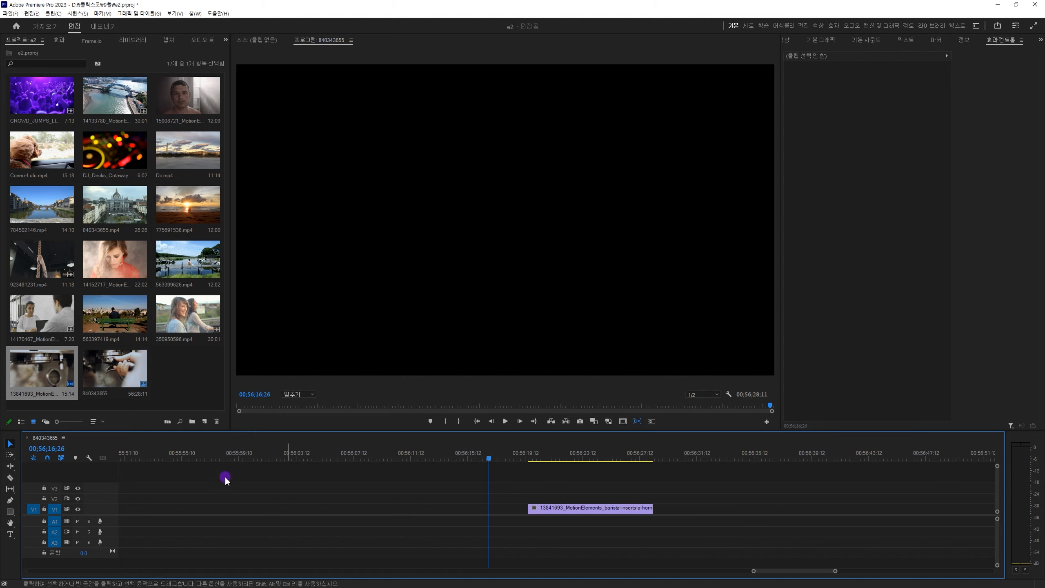
Expand the height of track V1 and place the playhead at 00:56:22:05 over the barista clip.
{"action": "double_click", "coordinate": [104, 510]}
{"action": "left_click_drag", "start_coordinate": [528, 450], "coordinate": [566, 468]}
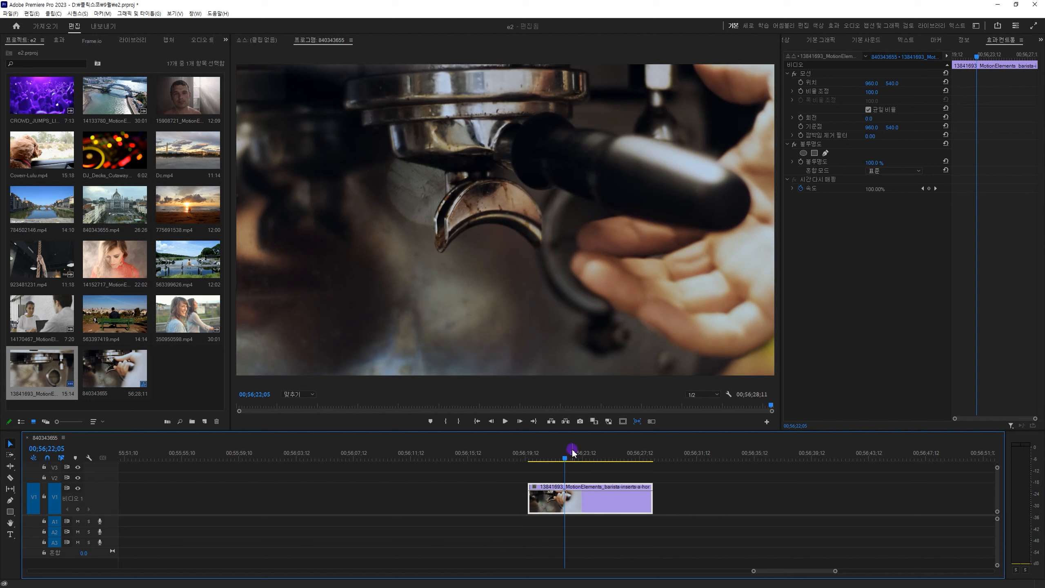
Split the barista clip at 00:56:22:05 and 00:56:25:01 with the Razor tool.
{"action": "key", "text": "c"}
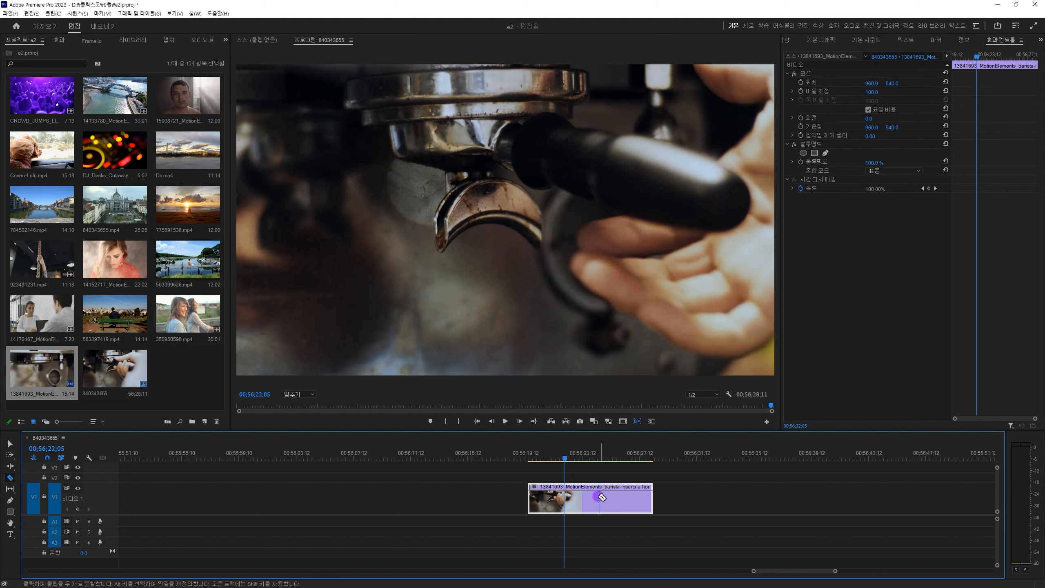
{"action": "left_click", "coordinate": [568, 498]}
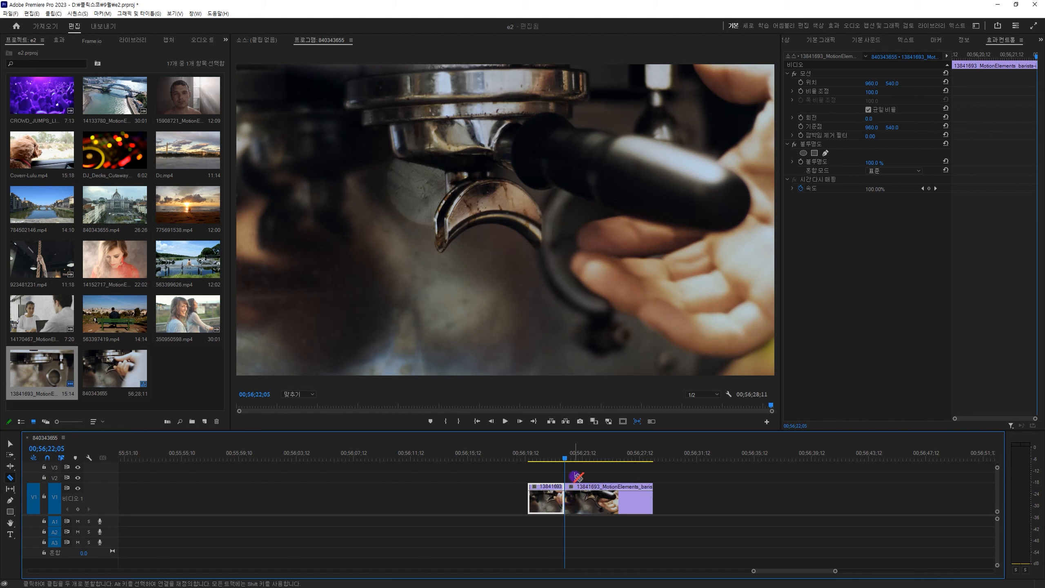
{"action": "left_click", "coordinate": [719, 538]}
{"action": "key", "text": "equal"}
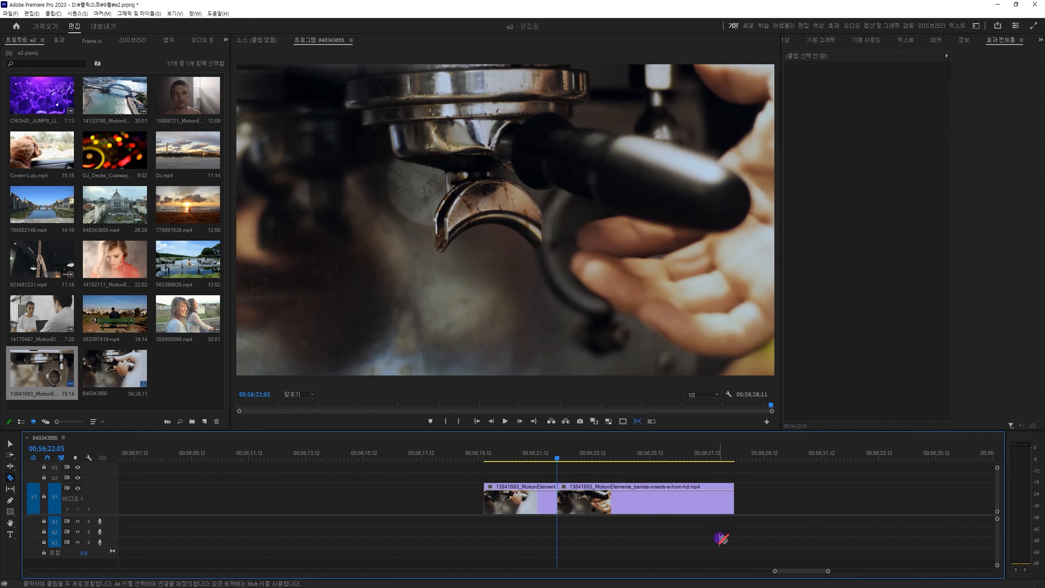
{"action": "key", "text": "equal"}
{"action": "key", "text": "equal"}
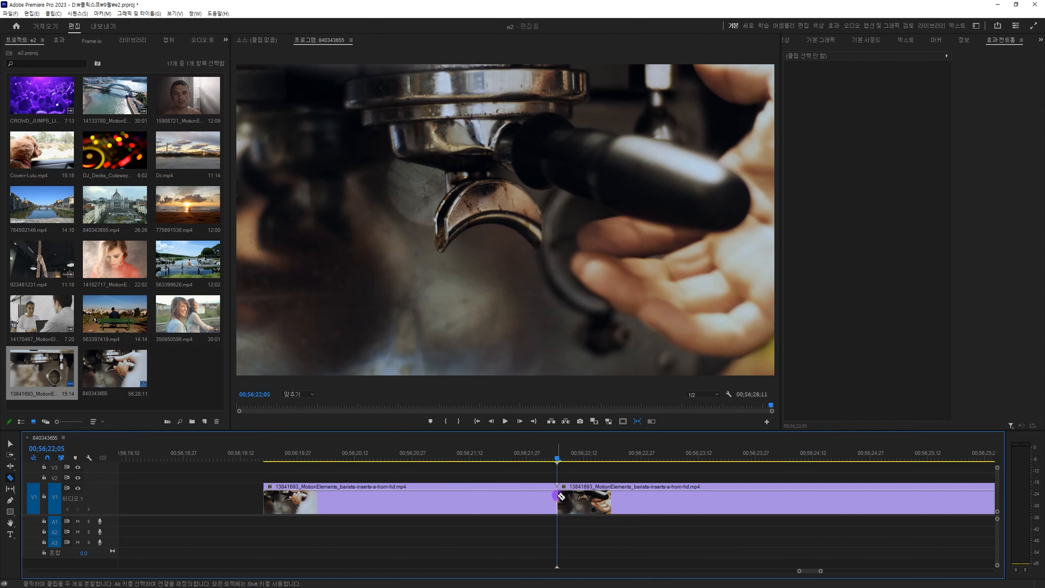
{"action": "key", "text": "minus"}
{"action": "key", "text": "minus"}
{"action": "left_click", "coordinate": [565, 460]}
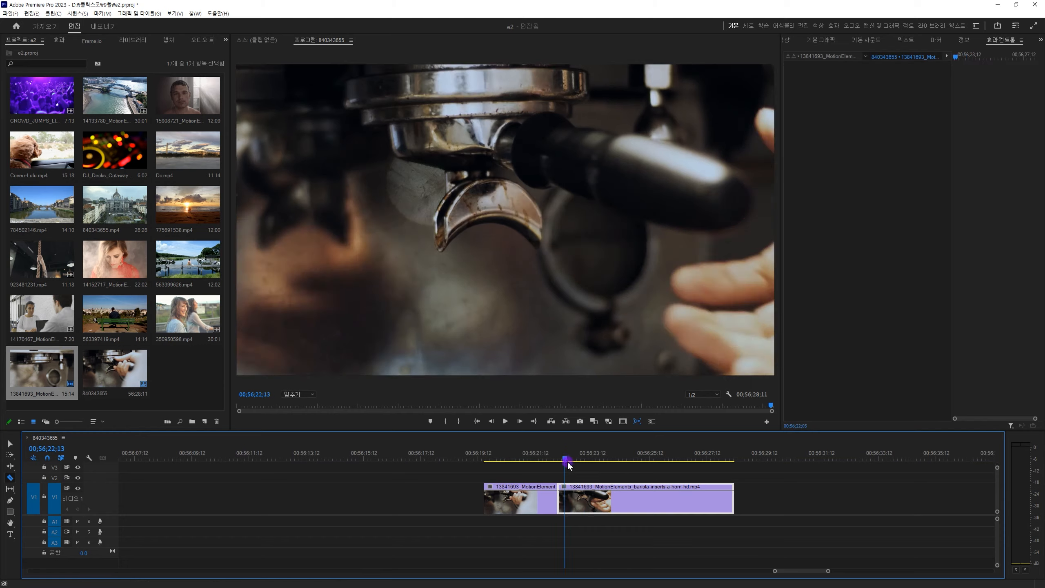
{"action": "left_click_drag", "start_coordinate": [569, 465], "coordinate": [639, 465]}
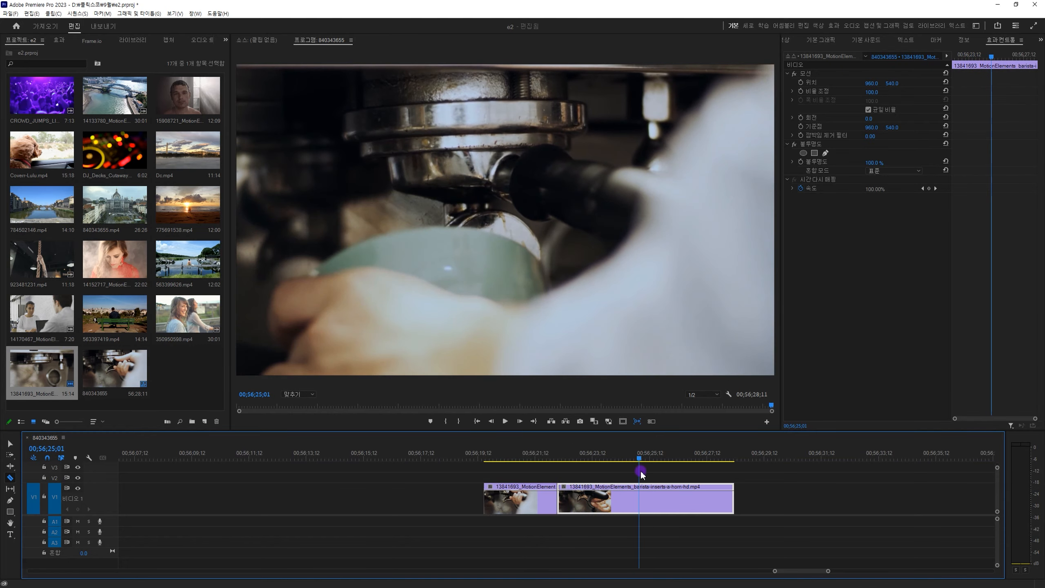
{"action": "left_click", "coordinate": [638, 498]}
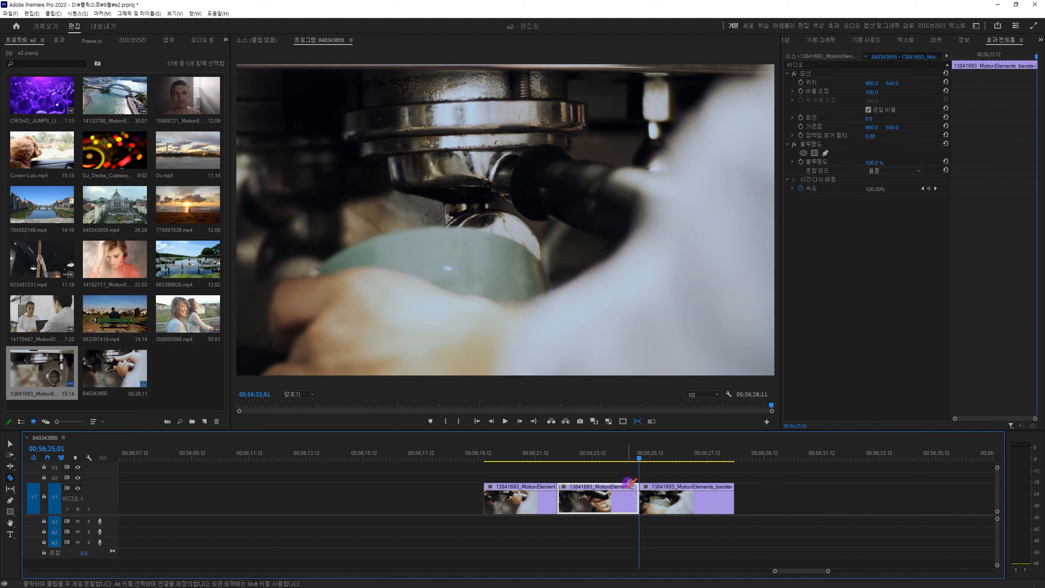
Delete the middle piece of the barista clip, between 00:56:22:05 and 00:56:25:01.
{"action": "key", "text": "v"}
{"action": "left_click", "coordinate": [614, 477]}
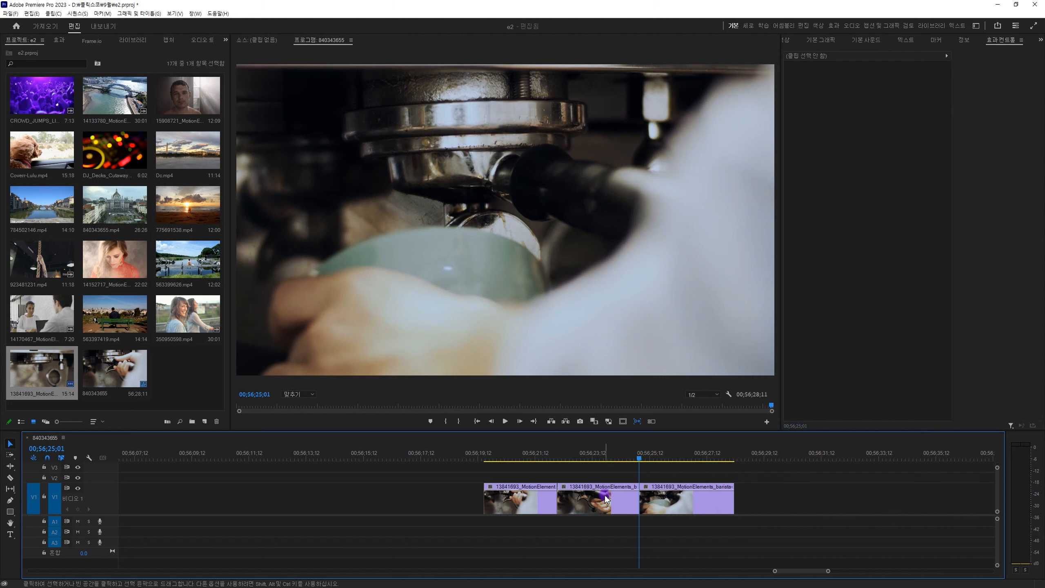
{"action": "left_click", "coordinate": [605, 497]}
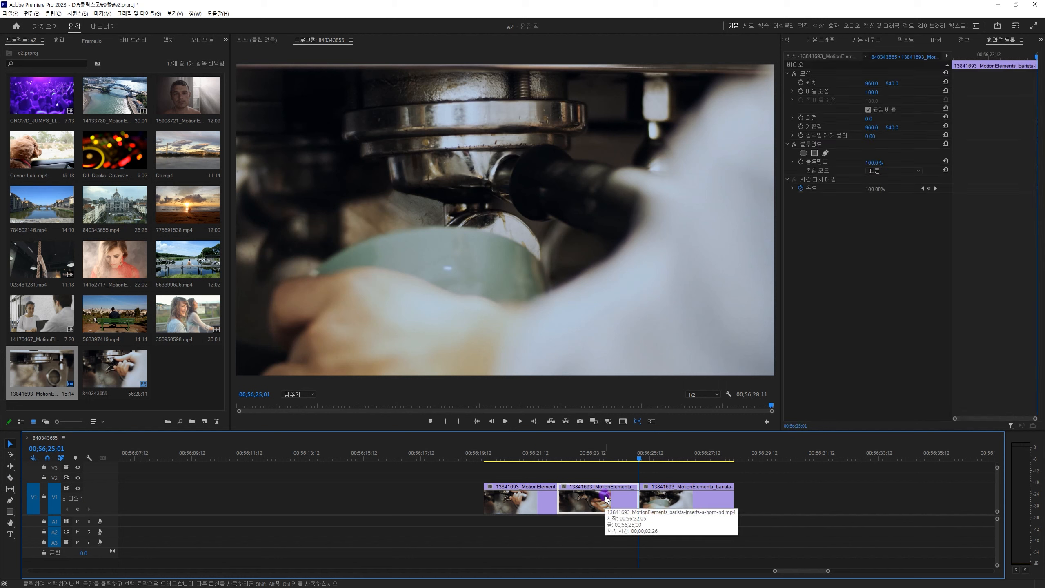
{"action": "key", "text": "Delete"}
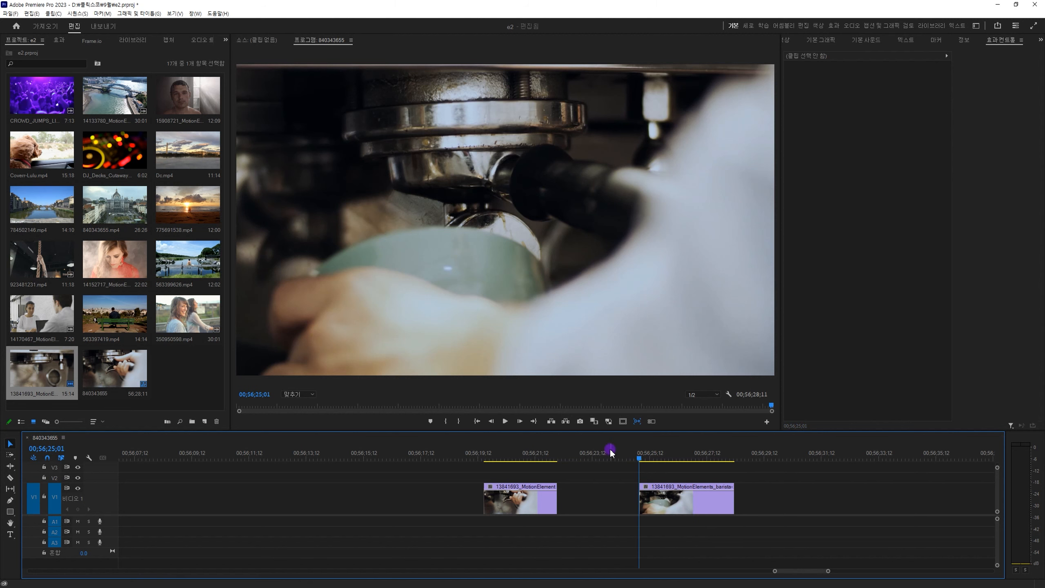
Place the playhead at 00:56:23:24 in the gap on V1, close the gap by deleting it, and undo the deletion.
{"action": "left_click_drag", "start_coordinate": [607, 451], "coordinate": [603, 452]}
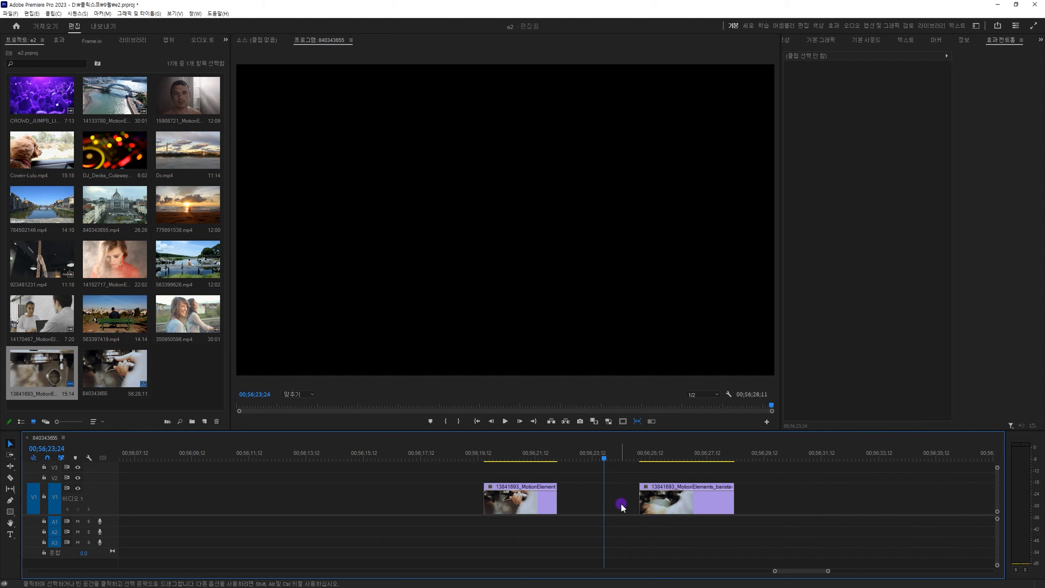
{"action": "left_click", "coordinate": [587, 502]}
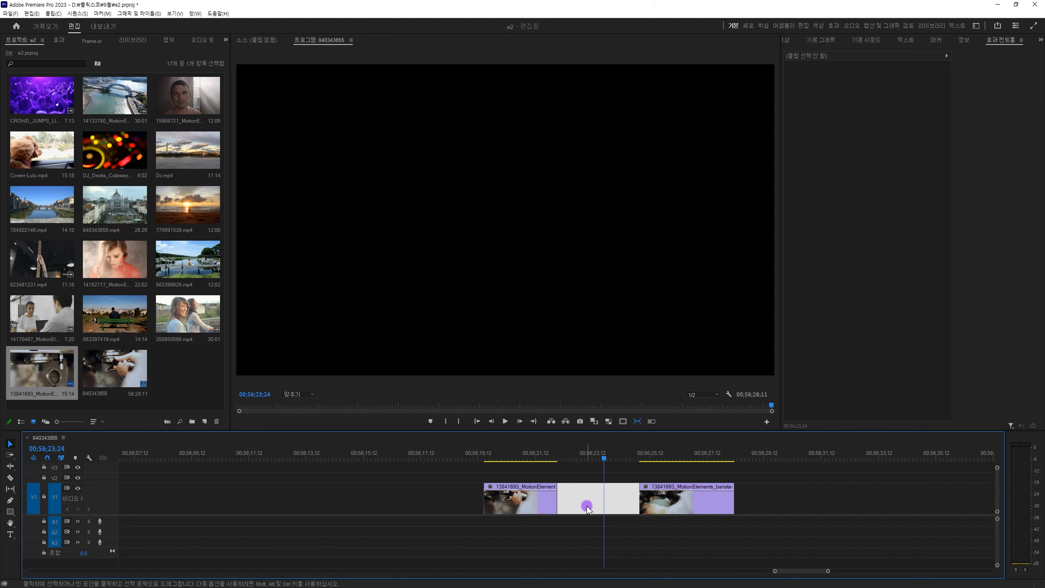
{"action": "key", "text": "Delete"}
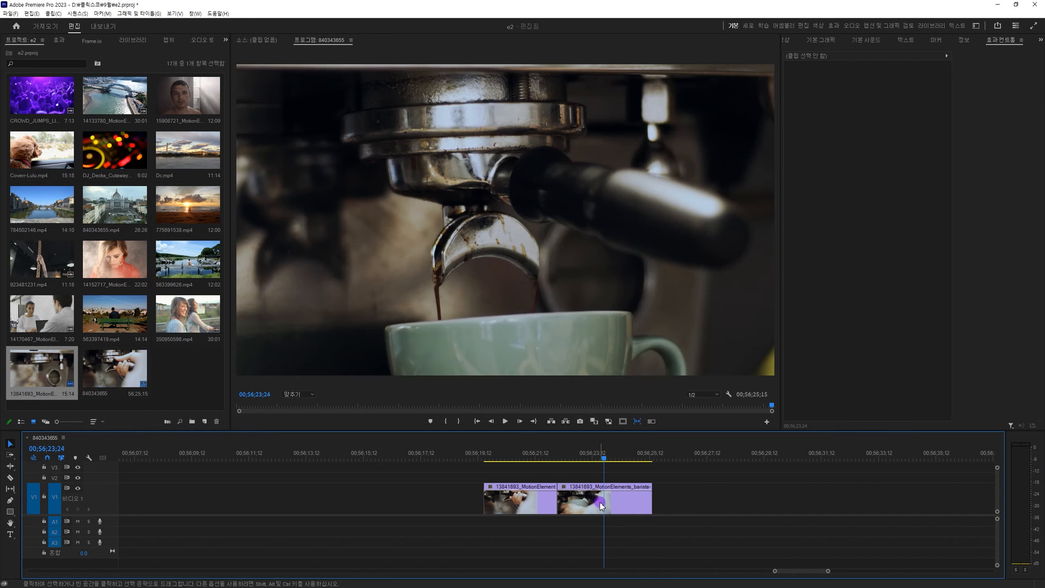
{"action": "key", "text": "ctrl+z"}
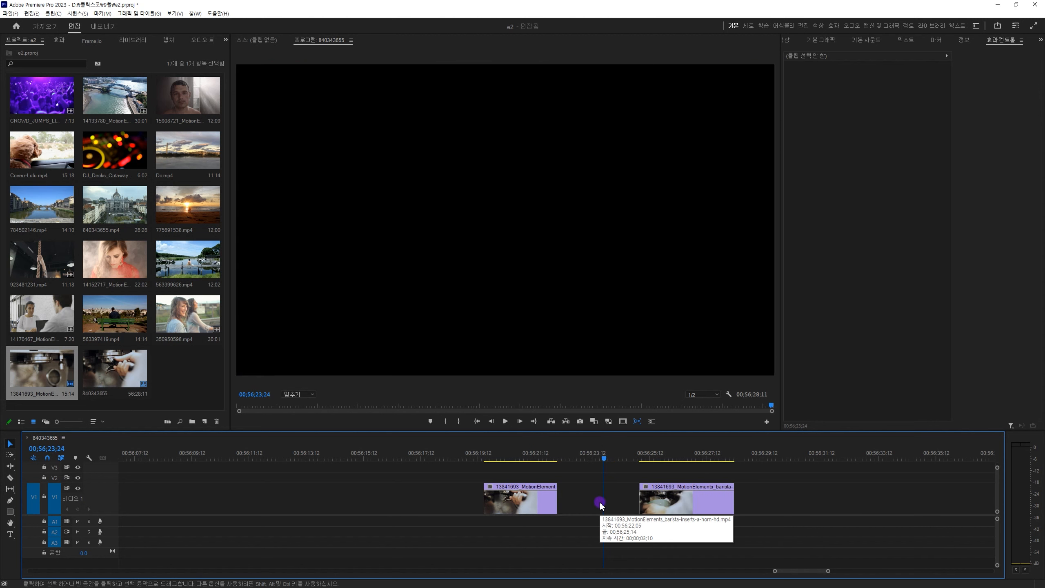
Examine the Ripple Delete option offered for the gap between the two barista pieces.
{"action": "left_click", "coordinate": [599, 503]}
{"action": "right_click", "coordinate": [602, 503]}
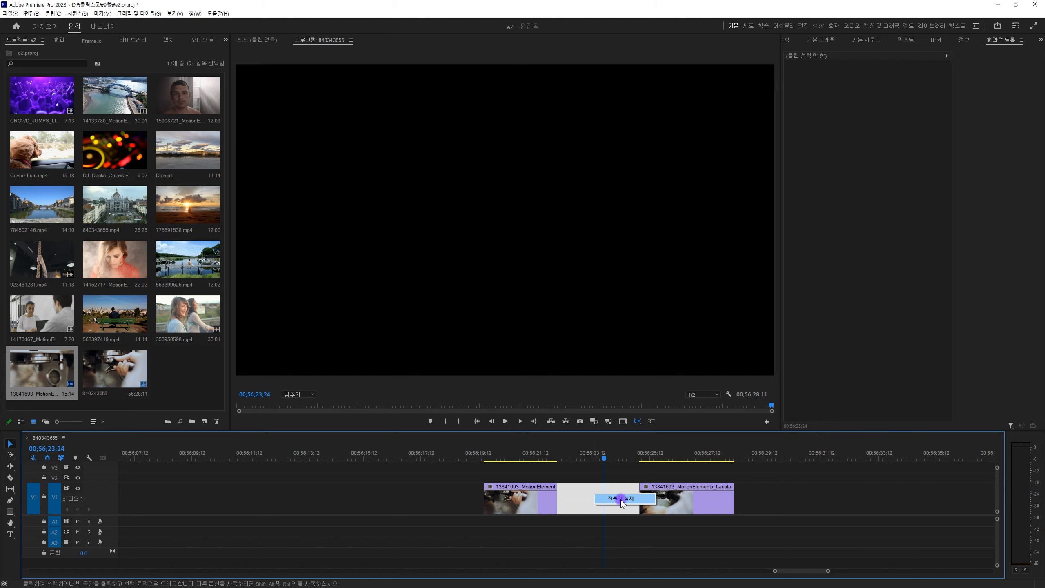
{"action": "left_click", "coordinate": [565, 526]}
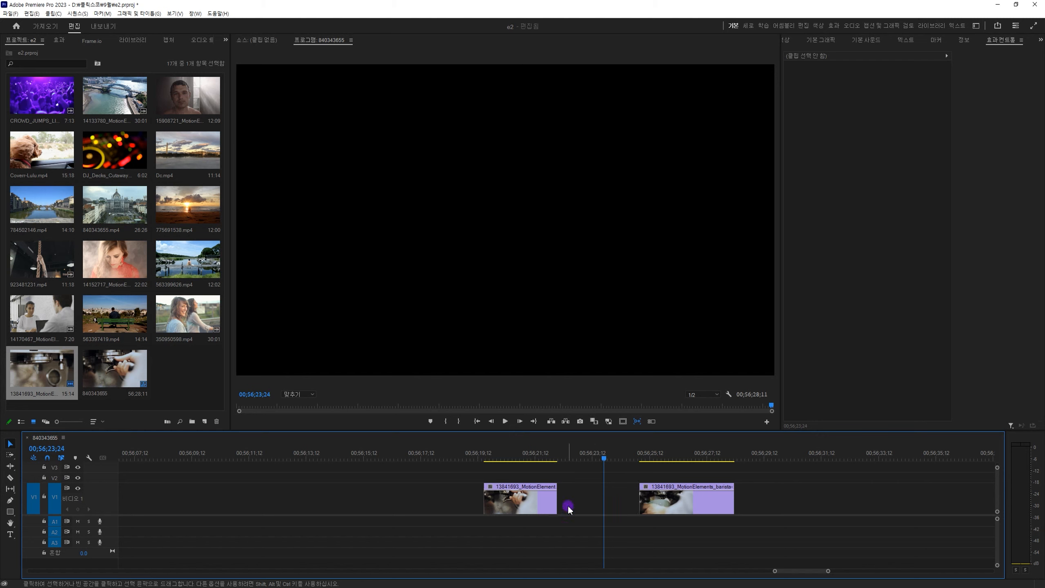
Delete the gap between the two barista pieces, undo the deletion, and delete the gap again.
{"action": "left_click", "coordinate": [567, 506]}
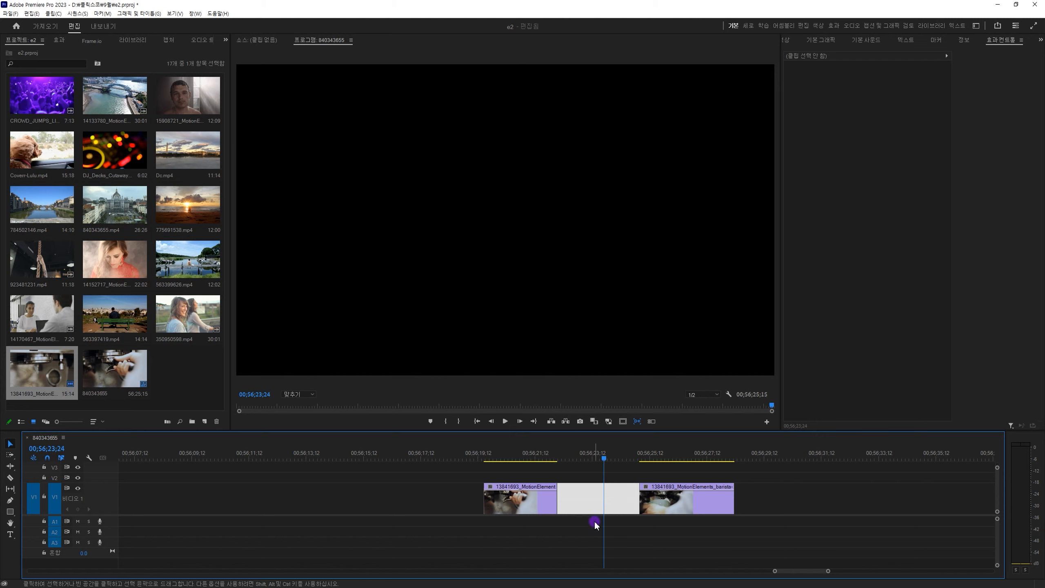
{"action": "key", "text": "Delete"}
{"action": "key", "text": "ctrl+z"}
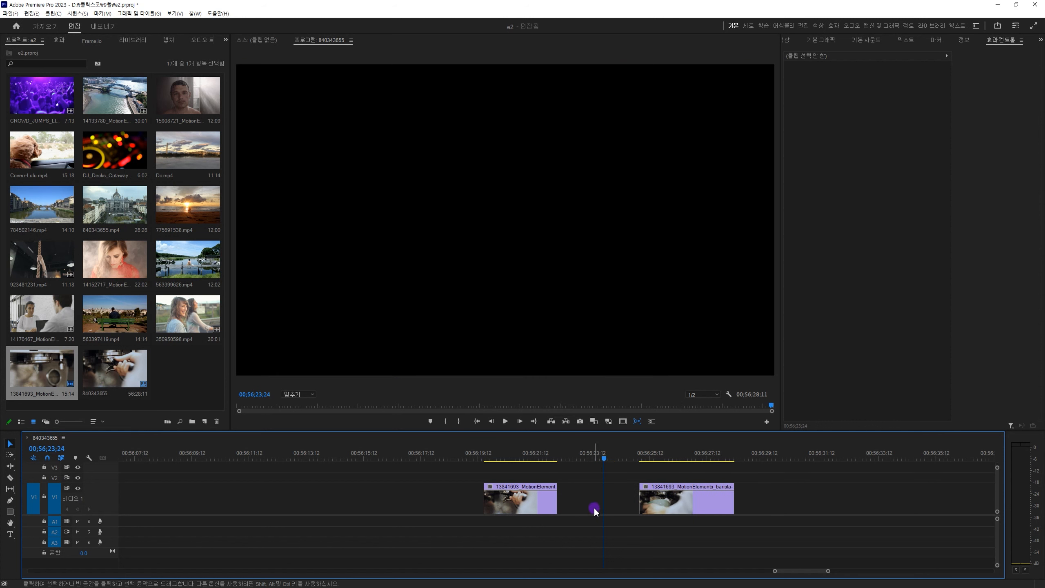
{"action": "left_click", "coordinate": [593, 506]}
{"action": "key", "text": "Delete"}
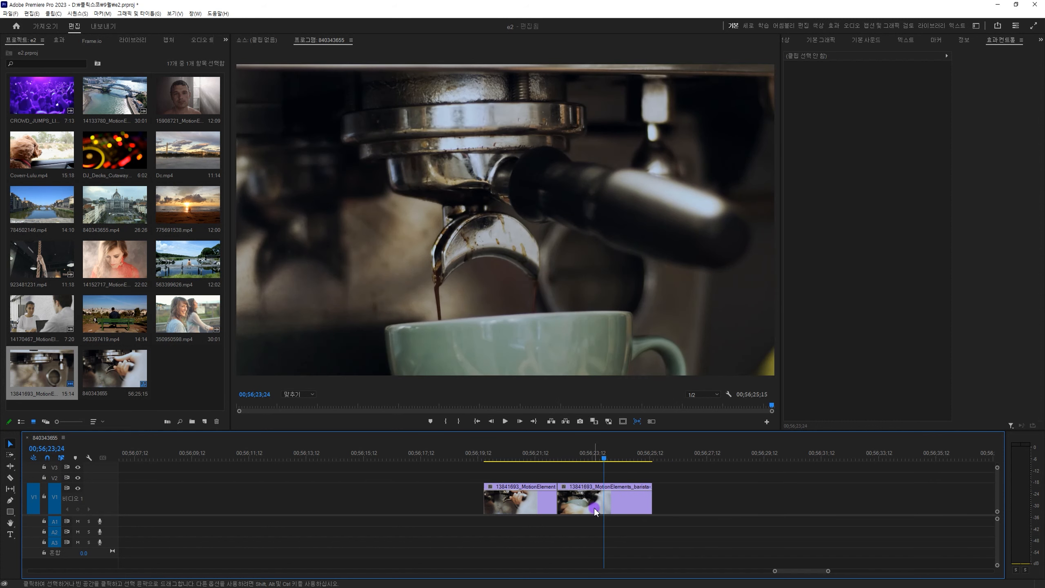
Undo the gap removal, the middle-piece deletion and the Razor cuts to restore the single barista clip.
{"action": "key", "text": "ctrl+z"}
{"action": "key", "text": "ctrl+z"}
{"action": "key", "text": "ctrl+z"}
{"action": "key", "text": "ctrl+z"}
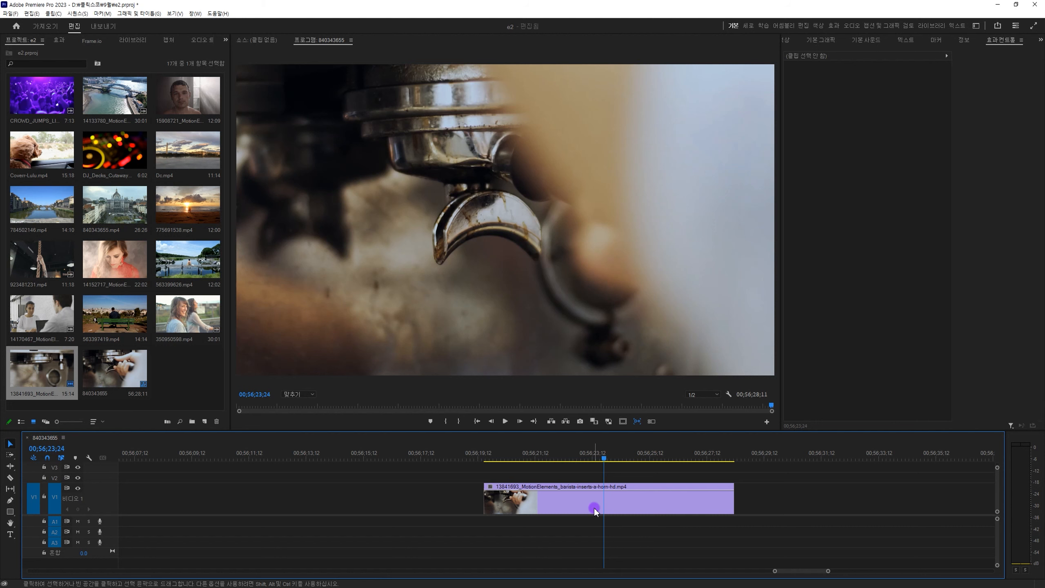
Extend the end of the barista clip on V1 to its full available length at 00:56:31:18.
{"action": "left_click", "coordinate": [602, 501]}
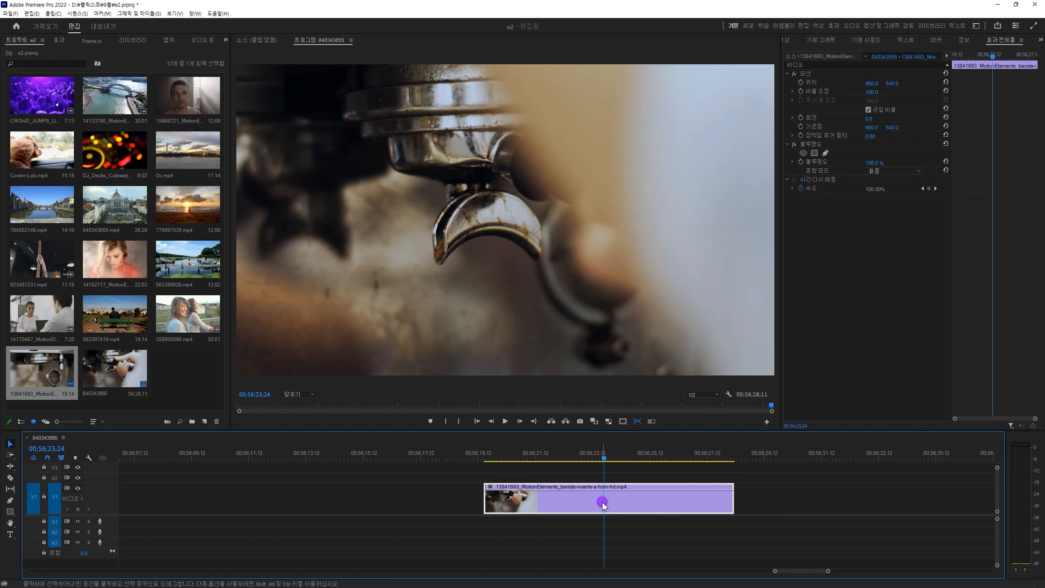
{"action": "left_click_drag", "start_coordinate": [733, 498], "coordinate": [872, 513]}
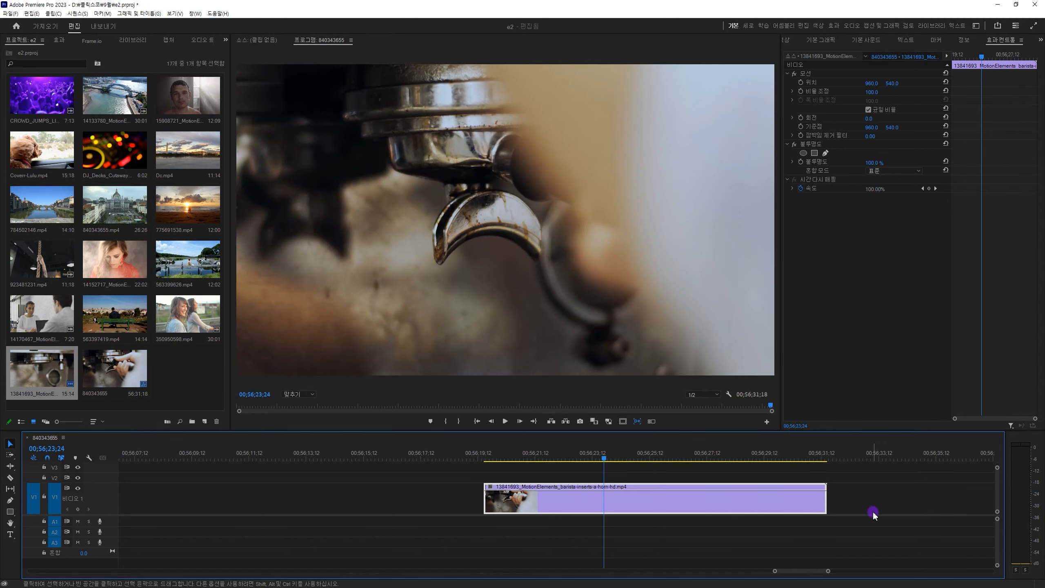
Extend the start of the barista clip on V1 back to 00:56:16:04.
{"action": "left_click", "coordinate": [820, 457]}
{"action": "left_click_drag", "start_coordinate": [821, 458], "coordinate": [820, 457]}
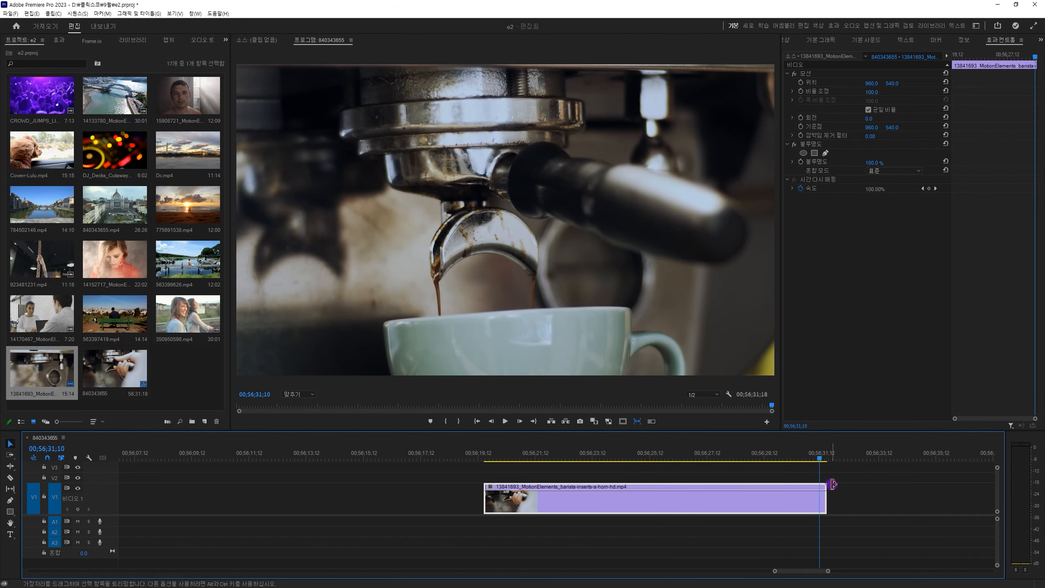
{"action": "left_click_drag", "start_coordinate": [479, 499], "coordinate": [366, 480]}
{"action": "left_click", "coordinate": [389, 456]}
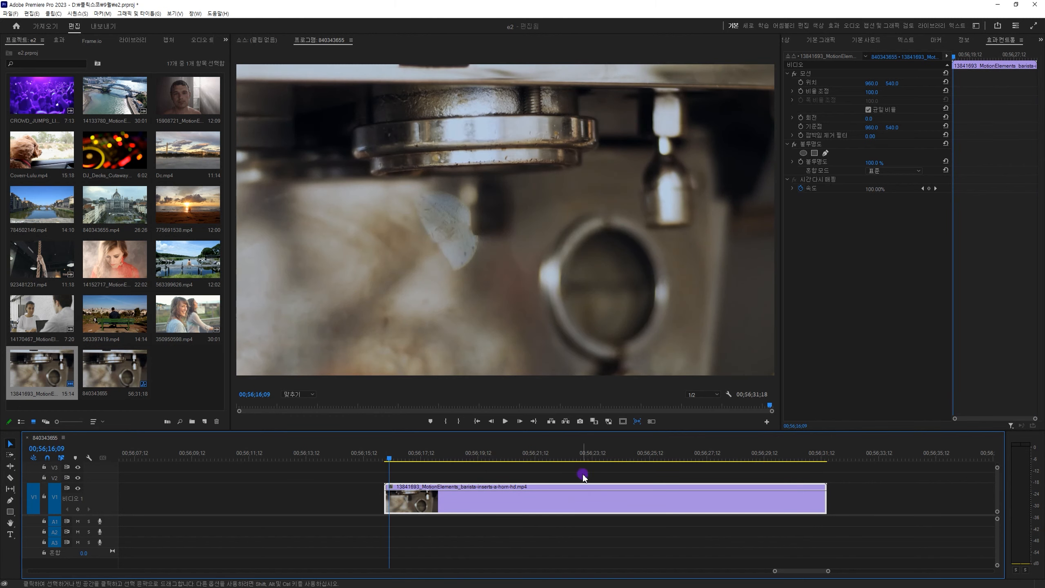
Split the barista clip on V1 at 00:56:24:00 with the Razor tool.
{"action": "left_click_drag", "start_coordinate": [586, 456], "coordinate": [611, 456]}
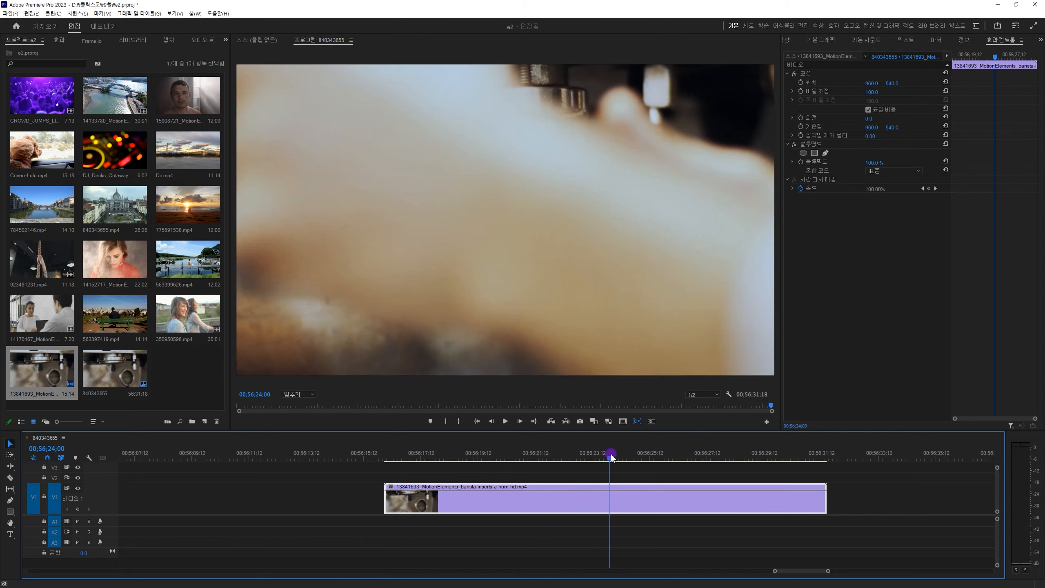
{"action": "key", "text": "c"}
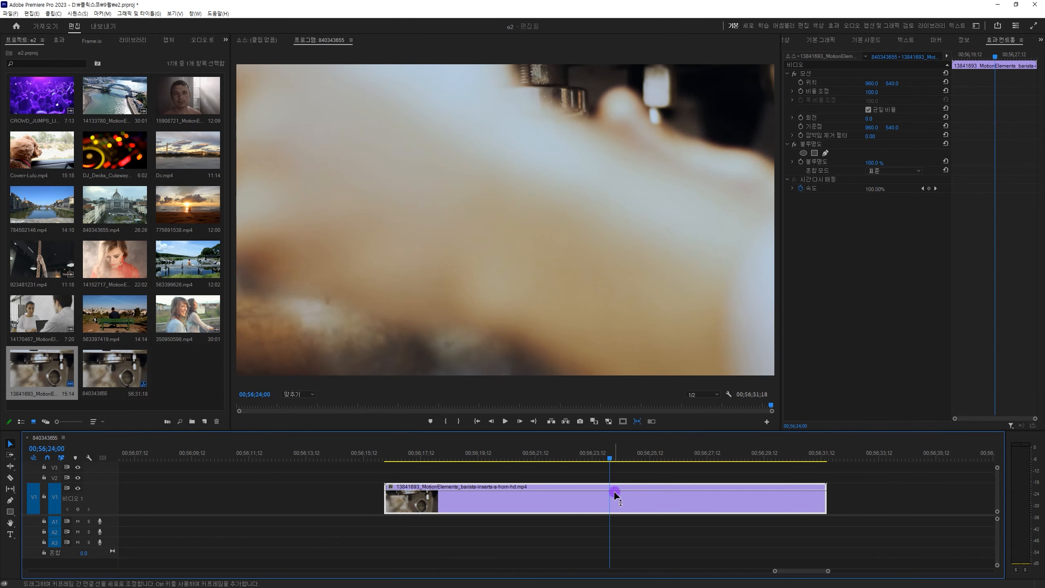
{"action": "left_click", "coordinate": [610, 496]}
{"action": "left_click", "coordinate": [611, 495]}
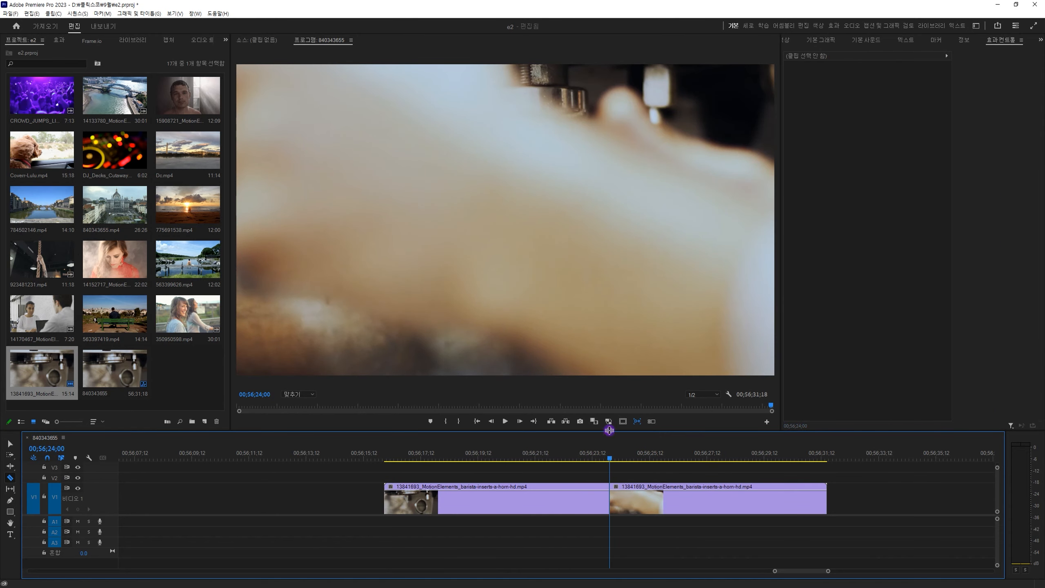
Rejoin the two barista pieces by deleting the edit point between them at 00:56:24:00.
{"action": "left_click_drag", "start_coordinate": [610, 456], "coordinate": [580, 456]}
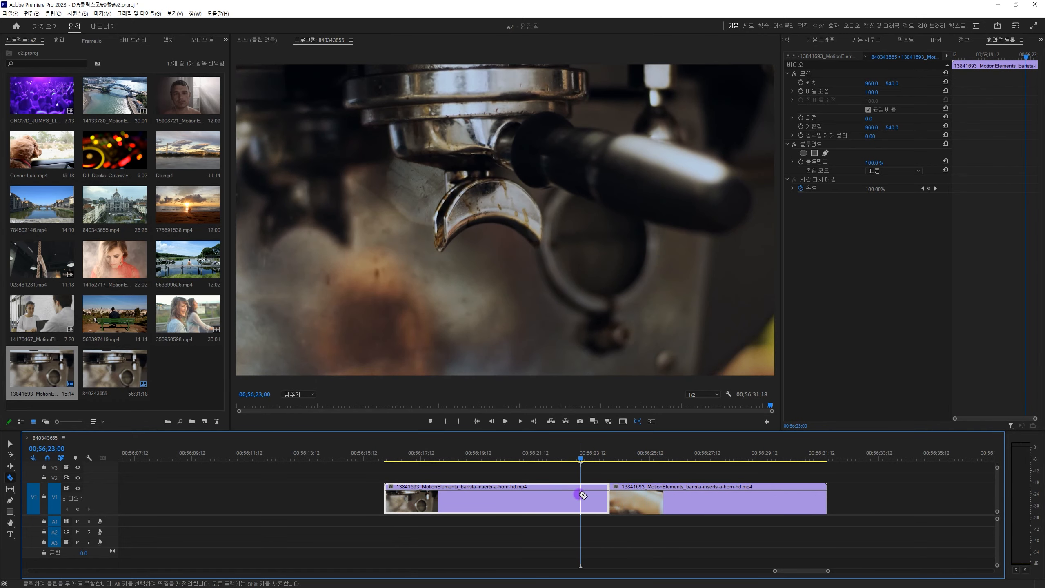
{"action": "key", "text": "v"}
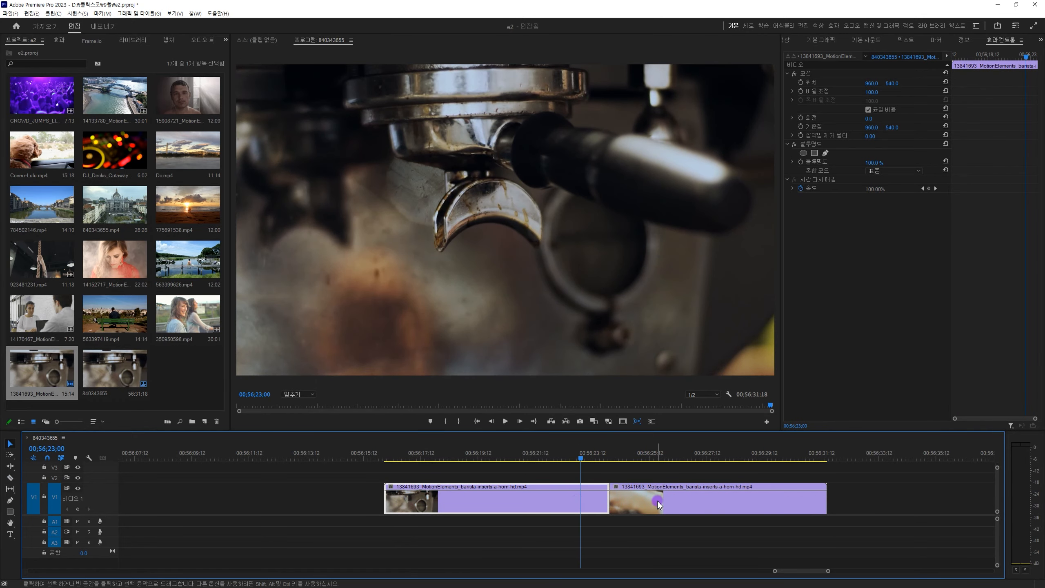
{"action": "left_click", "coordinate": [658, 502]}
{"action": "left_click", "coordinate": [569, 508]}
{"action": "left_click", "coordinate": [632, 508]}
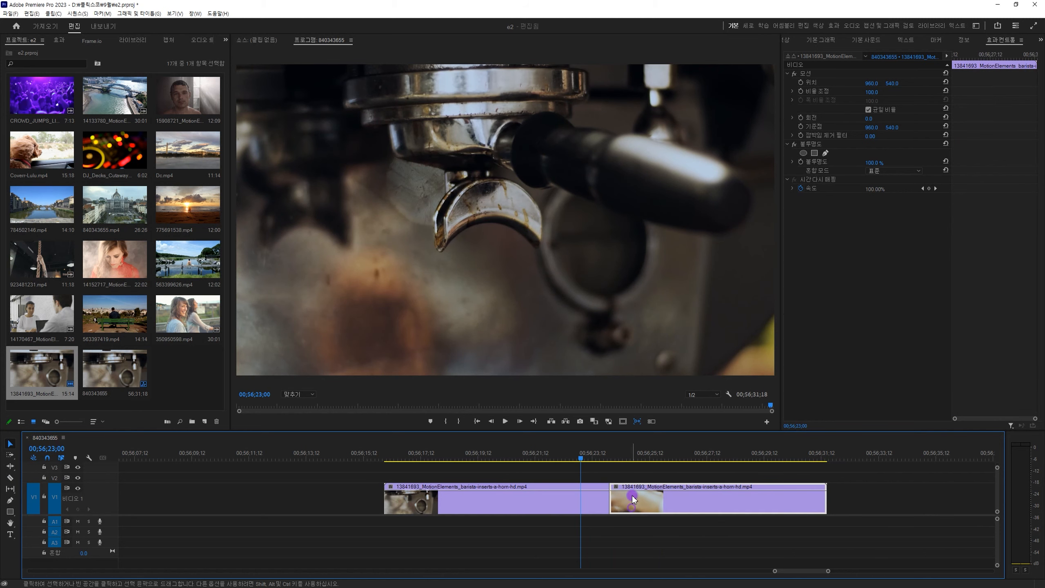
{"action": "left_click_drag", "start_coordinate": [584, 456], "coordinate": [662, 459]}
{"action": "left_click", "coordinate": [605, 498]}
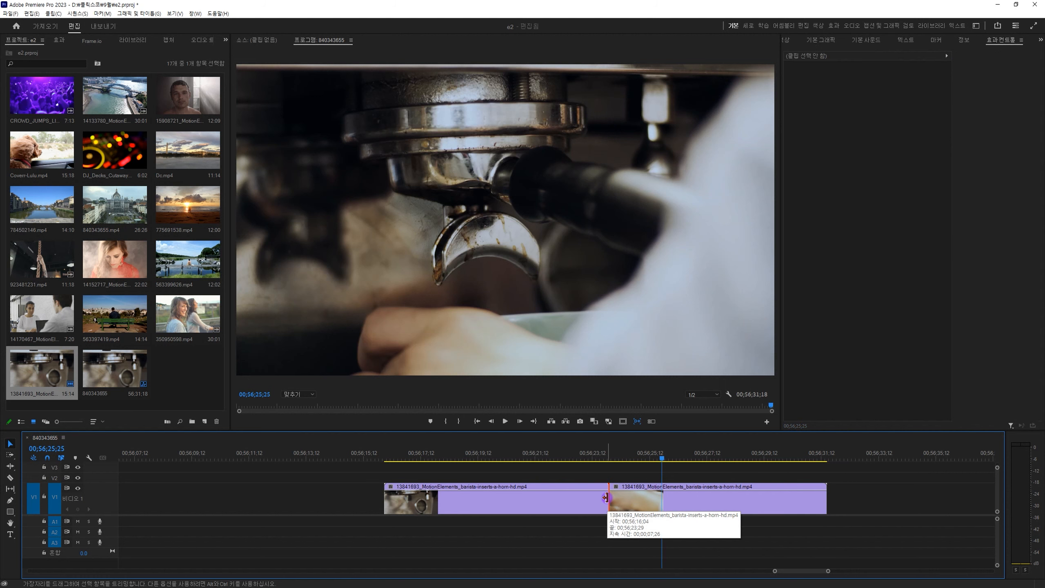
{"action": "key", "text": "Delete"}
Razor-cut the barista clip again just past 00:56:24:03 and delete the new edit point to rejoin it.
{"action": "left_click", "coordinate": [615, 509]}
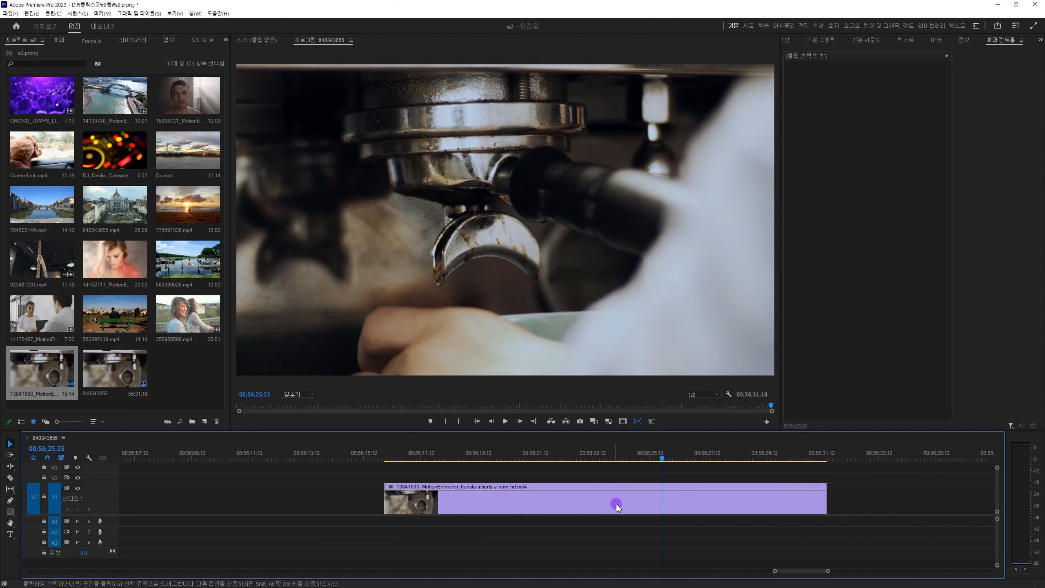
{"action": "key", "text": "c"}
{"action": "left_click", "coordinate": [616, 499]}
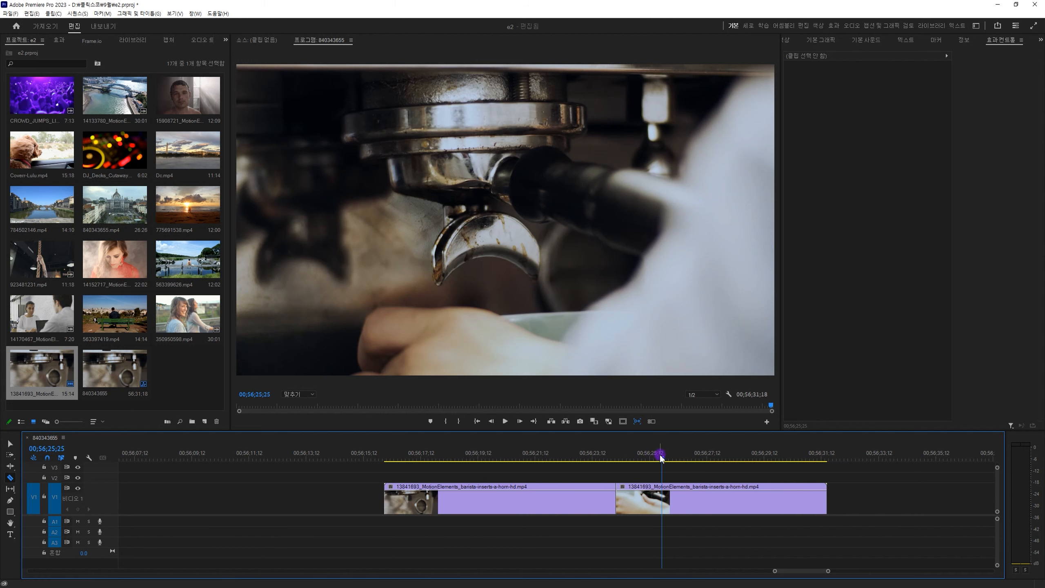
{"action": "left_click_drag", "start_coordinate": [656, 456], "coordinate": [613, 460]}
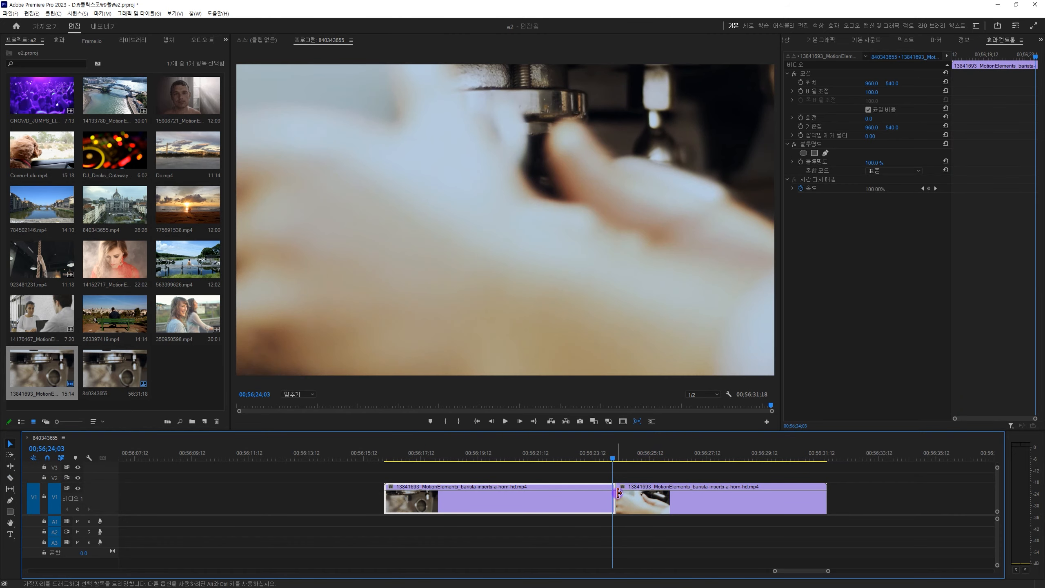
{"action": "key", "text": "v"}
{"action": "left_click", "coordinate": [623, 502]}
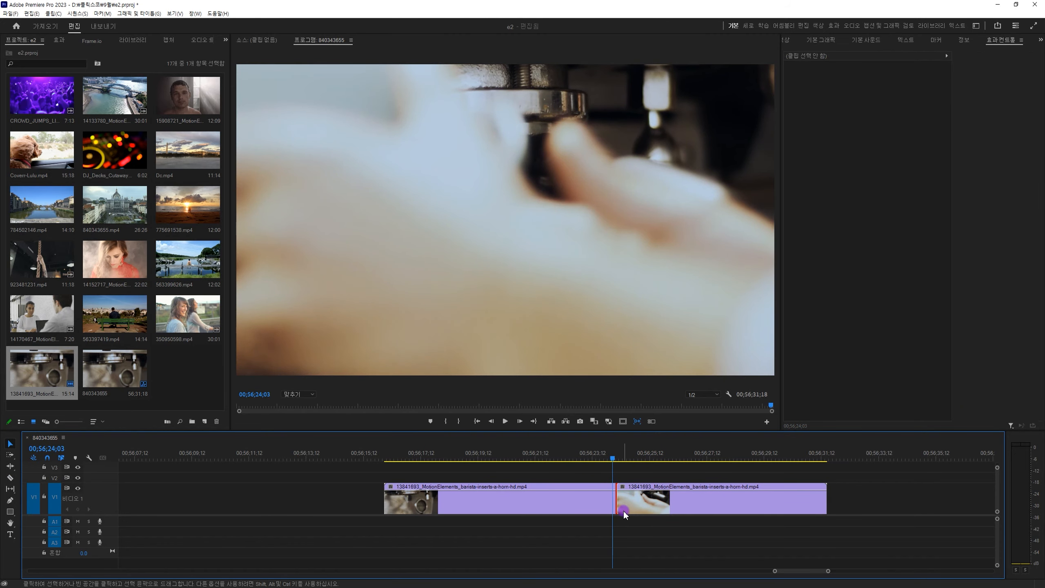
{"action": "key", "text": "Delete"}
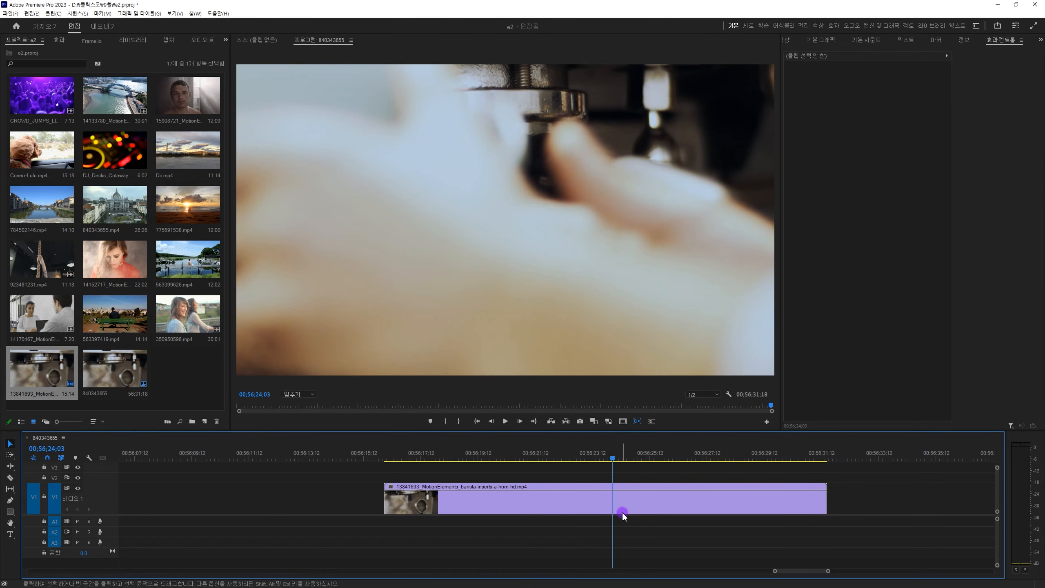
Cut the barista clip at about 00:56:22:20 and 00:56:26:00 and delete the middle piece.
{"action": "left_click", "coordinate": [572, 499]}
{"action": "left_click", "coordinate": [669, 499]}
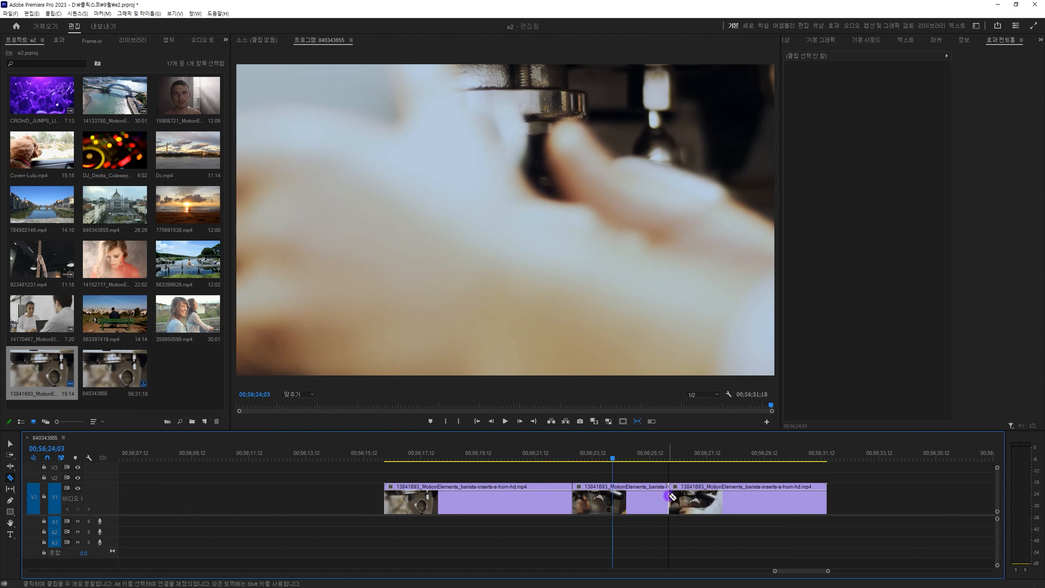
{"action": "left_click", "coordinate": [636, 505]}
{"action": "key", "text": "Delete"}
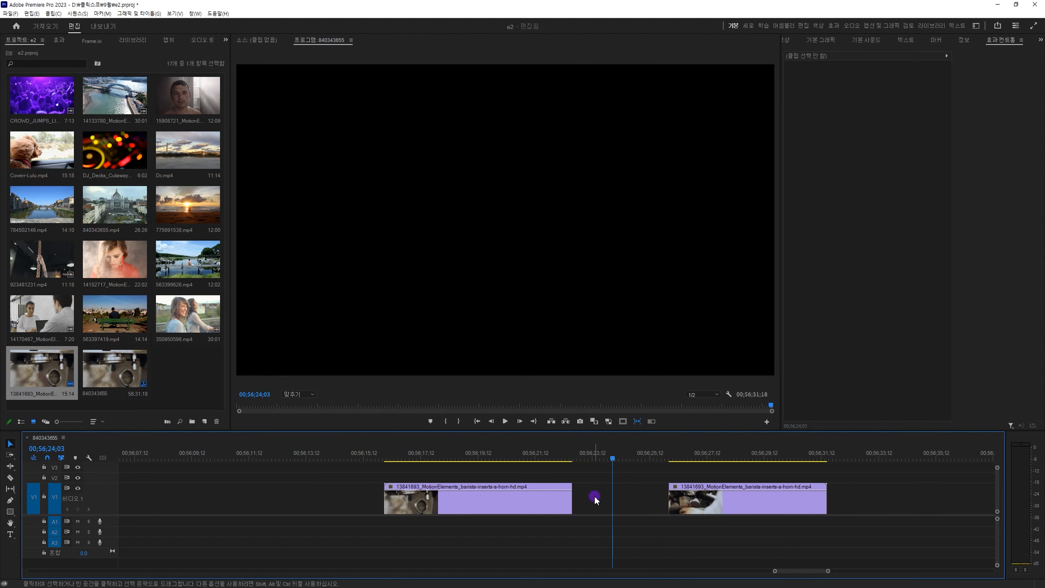
Delete the gap between the two barista pieces and move the playhead to 00:56:23:10.
{"action": "left_click", "coordinate": [595, 497]}
{"action": "key", "text": "Delete"}
{"action": "mouse_move", "coordinate": [590, 454]}
{"action": "left_mouse_down"}
{"action": "mouse_move", "coordinate": [559, 454]}
{"action": "mouse_move", "coordinate": [592, 462]}
{"action": "left_mouse_up"}
{"action": "left_click", "coordinate": [564, 524]}
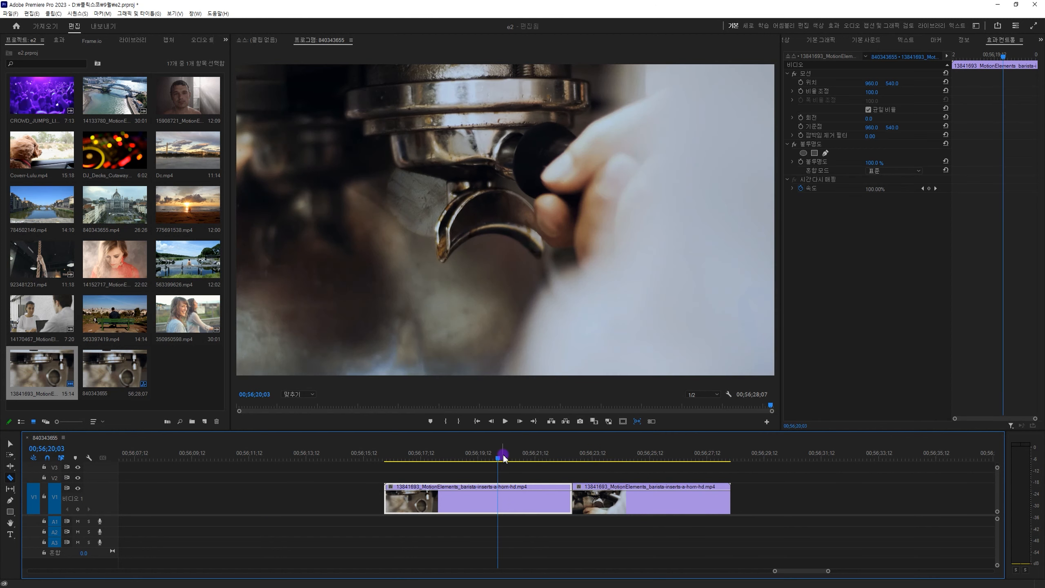
Razor-cut the first barista piece at 00:56:20:00 and delete that edit point to rejoin its halves.
{"action": "left_click_drag", "start_coordinate": [503, 457], "coordinate": [496, 465]}
{"action": "key", "text": "c"}
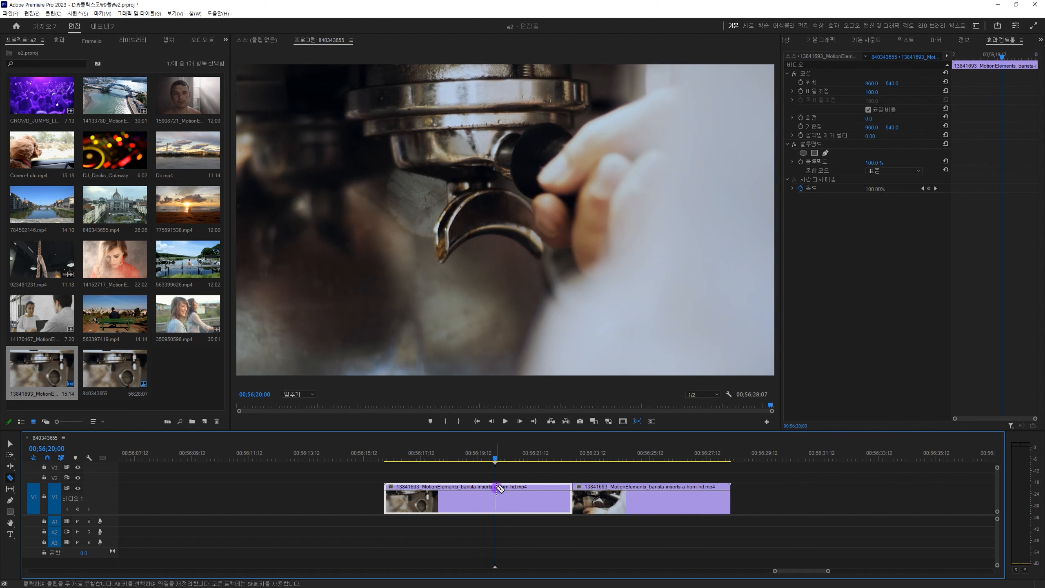
{"action": "left_click", "coordinate": [496, 489]}
{"action": "key", "text": "v"}
{"action": "left_click", "coordinate": [493, 498]}
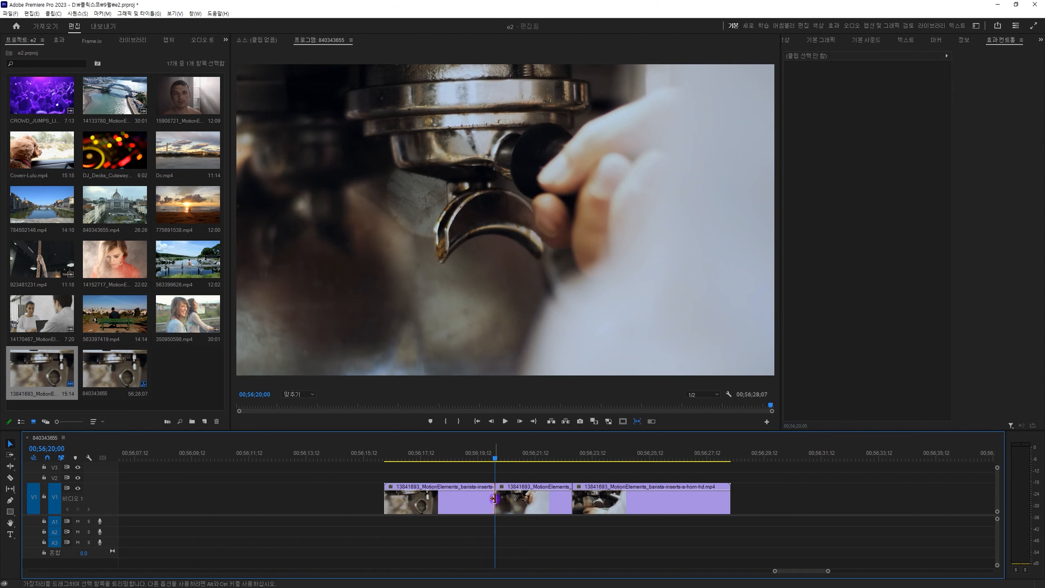
{"action": "key", "text": "Delete"}
{"action": "left_click", "coordinate": [495, 457]}
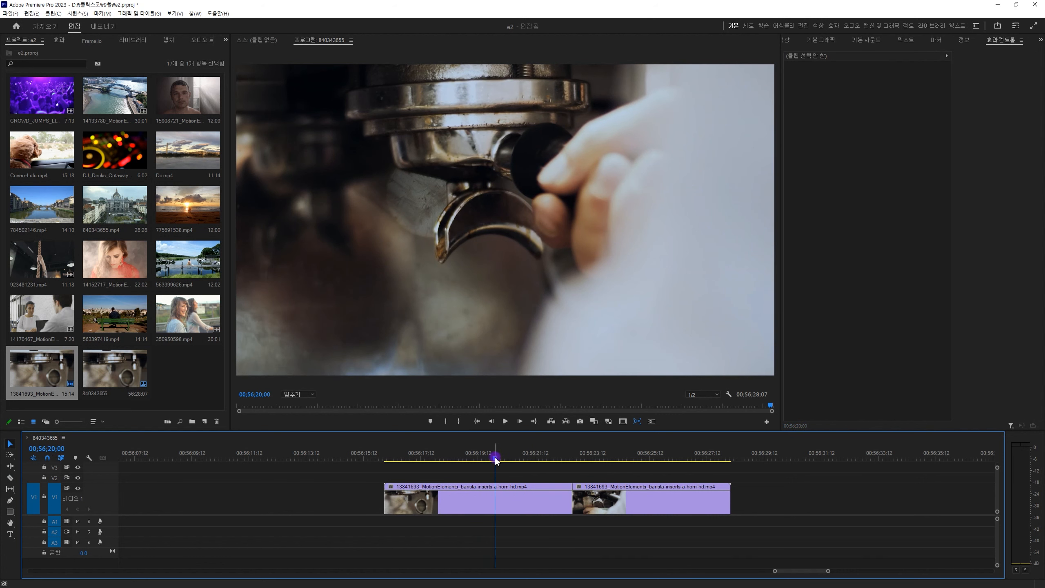
{"action": "left_click_drag", "start_coordinate": [495, 457], "coordinate": [528, 458]}
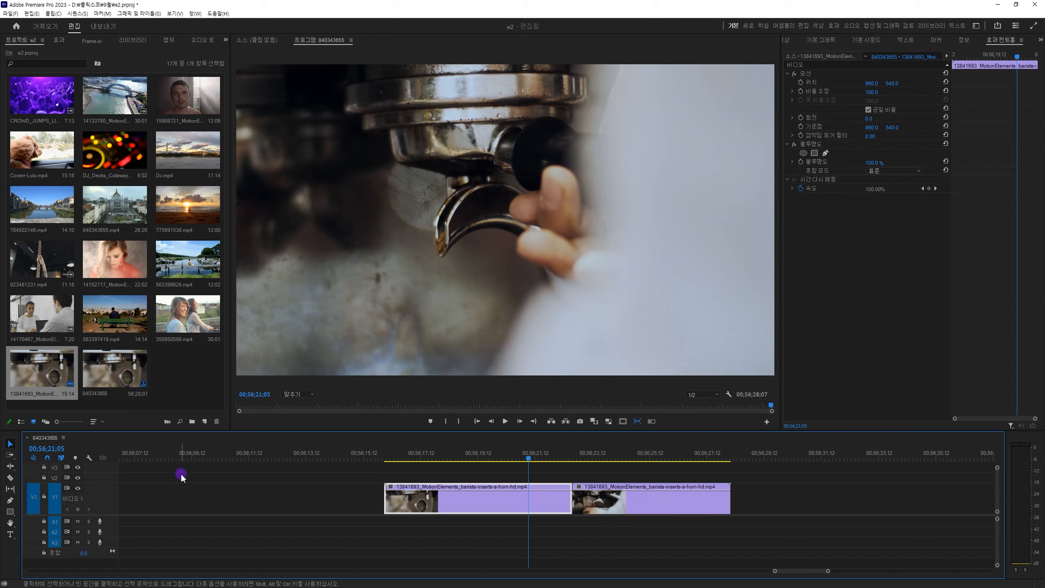
Collapse the V1 track height and stack 563399626.mp4 on V2 and Dc.mp4 on V3 above the barista pieces.
{"action": "double_click", "coordinate": [106, 499]}
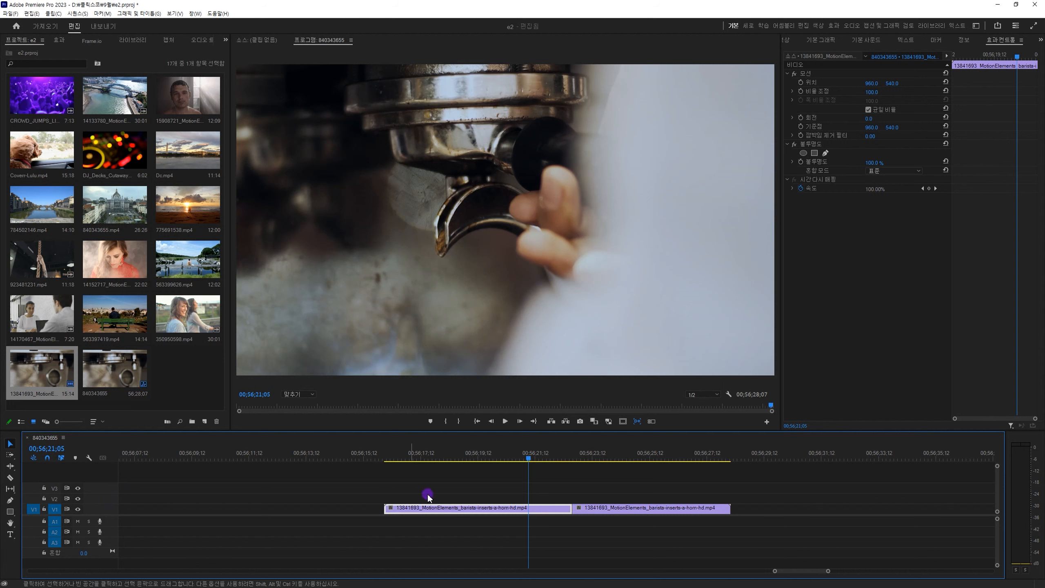
{"action": "left_click_drag", "start_coordinate": [202, 272], "coordinate": [500, 500]}
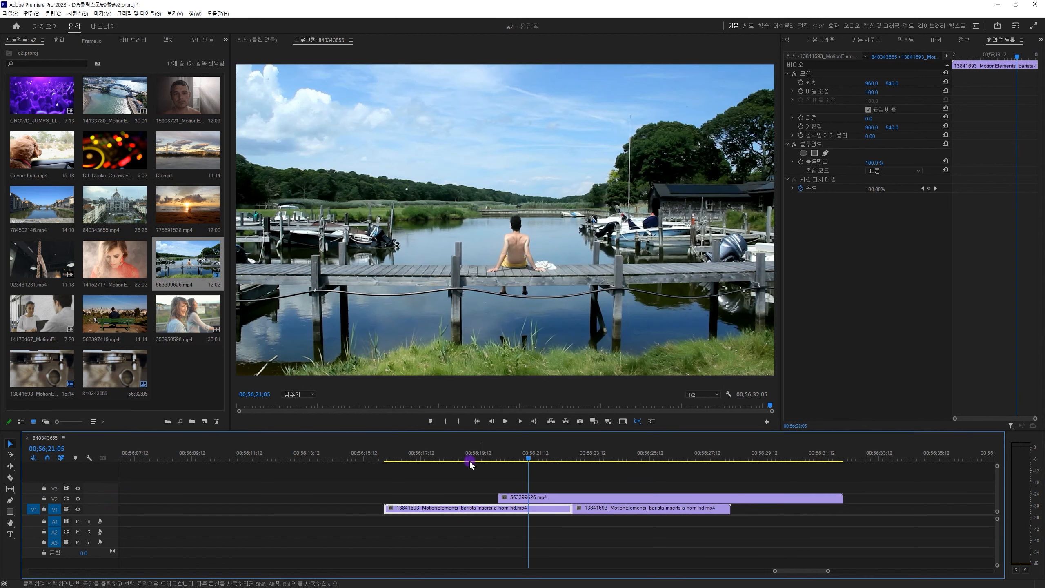
{"action": "left_click", "coordinate": [176, 156]}
Razor-cut the stacked clips on V1, V2 and V3 one by one at 00:56:21:26.
{"action": "left_click_drag", "start_coordinate": [545, 423], "coordinate": [529, 539]}
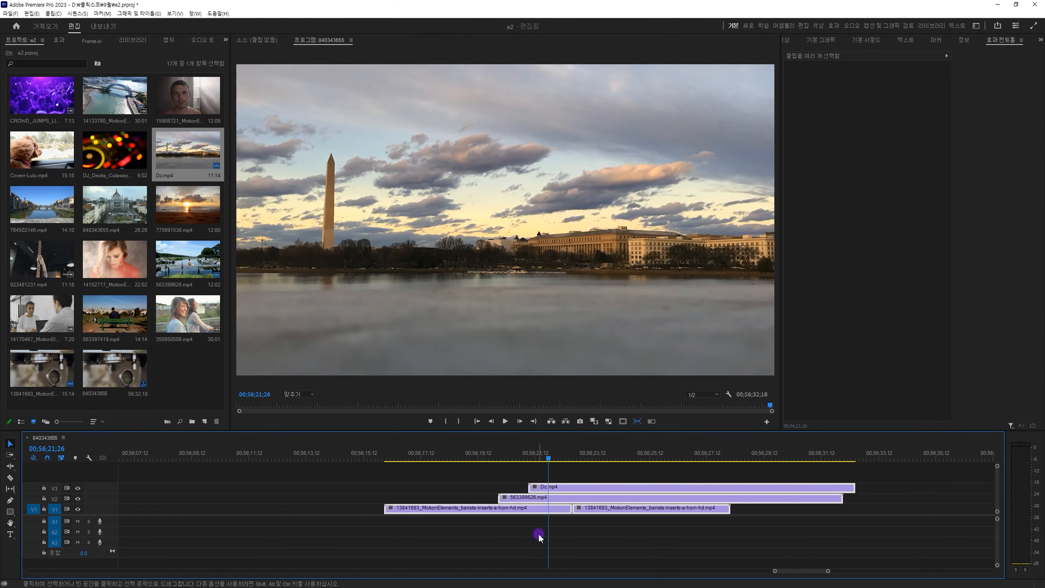
{"action": "key", "text": "c"}
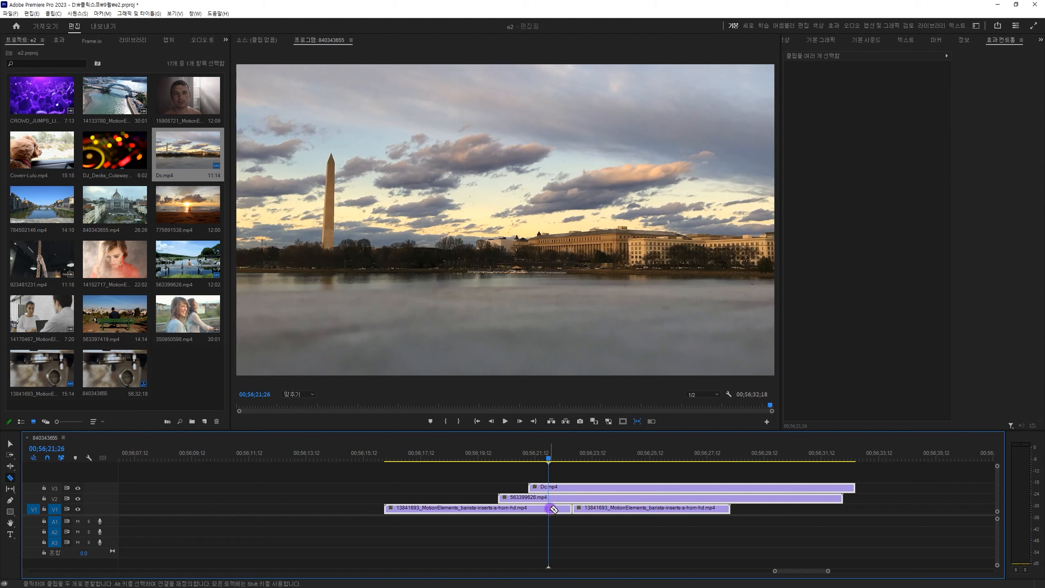
{"action": "left_click", "coordinate": [550, 508]}
{"action": "left_click", "coordinate": [550, 498]}
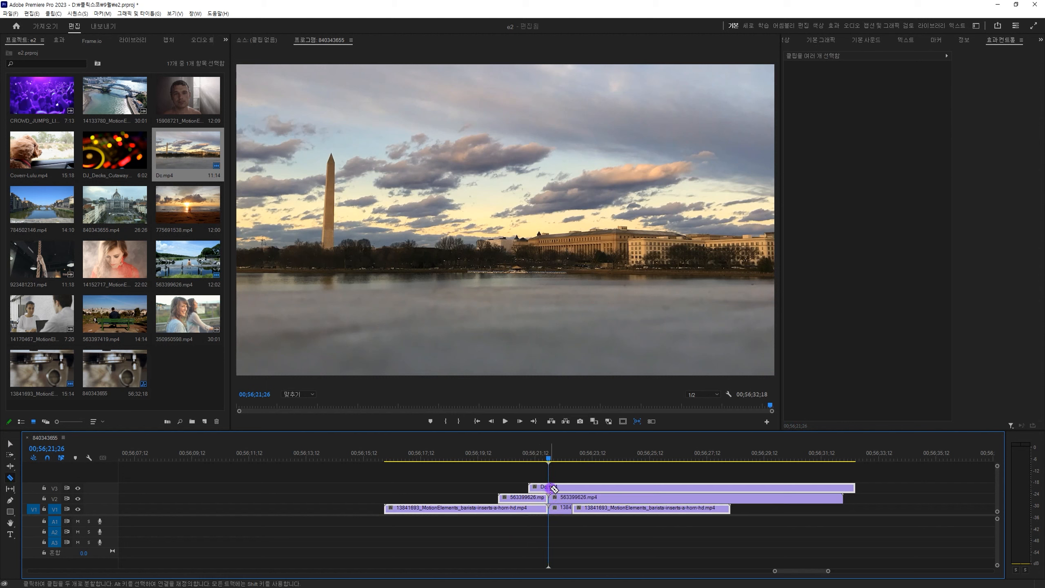
{"action": "left_click", "coordinate": [551, 487]}
{"action": "left_click", "coordinate": [590, 486]}
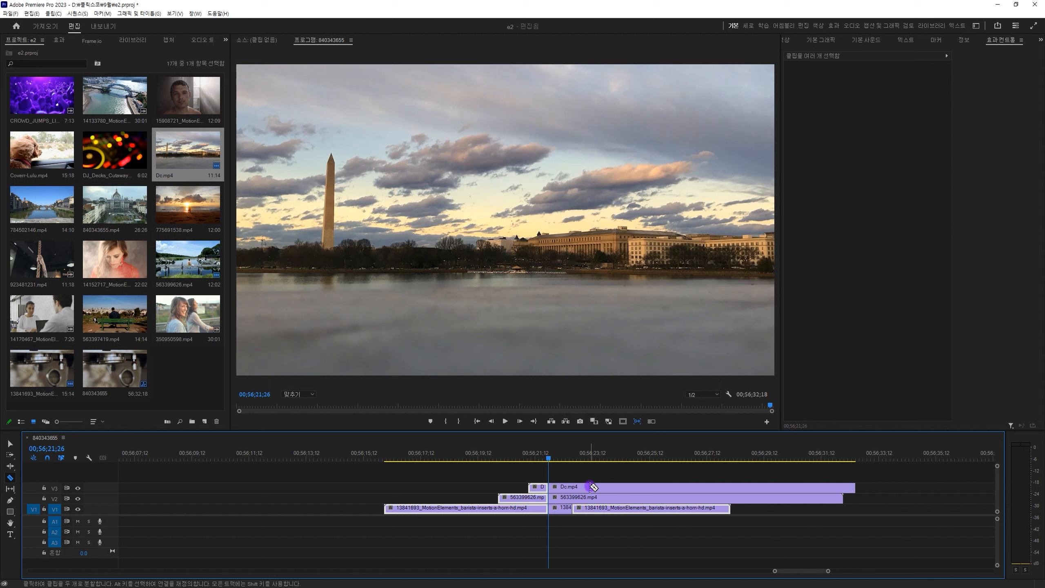
Undo the three individual Razor cuts on V1, V2 and V3.
{"action": "key", "text": "ctrl+z"}
{"action": "key", "text": "ctrl+z"}
{"action": "key", "text": "ctrl+z"}
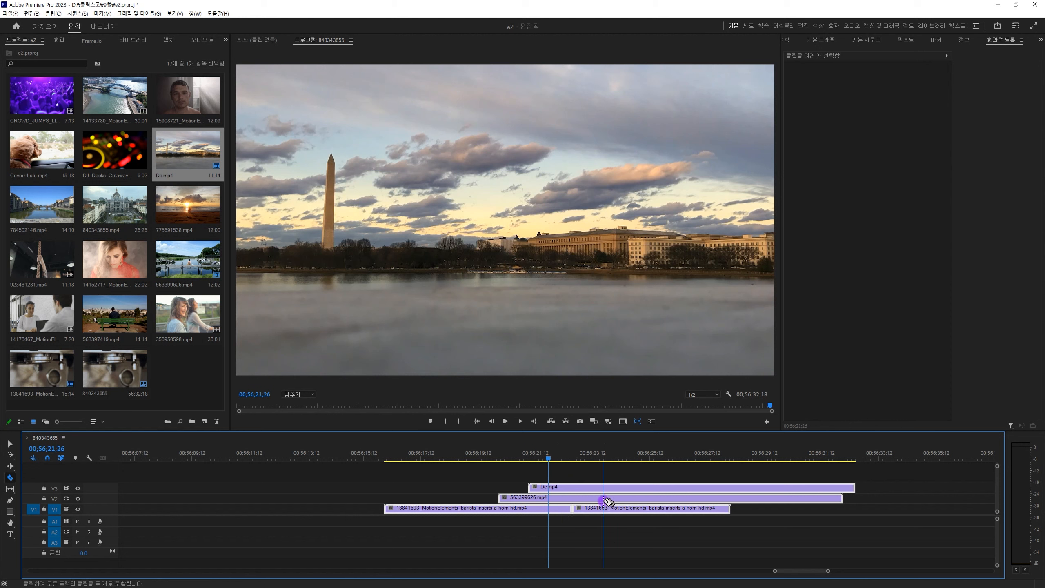
Razor-cut all three video tracks simultaneously at four points between about 00:56:24:10 and 00:56:27:24.
{"action": "left_click", "coordinate": [619, 497], "text": "shift"}
{"action": "left_click", "coordinate": [663, 496], "text": "shift"}
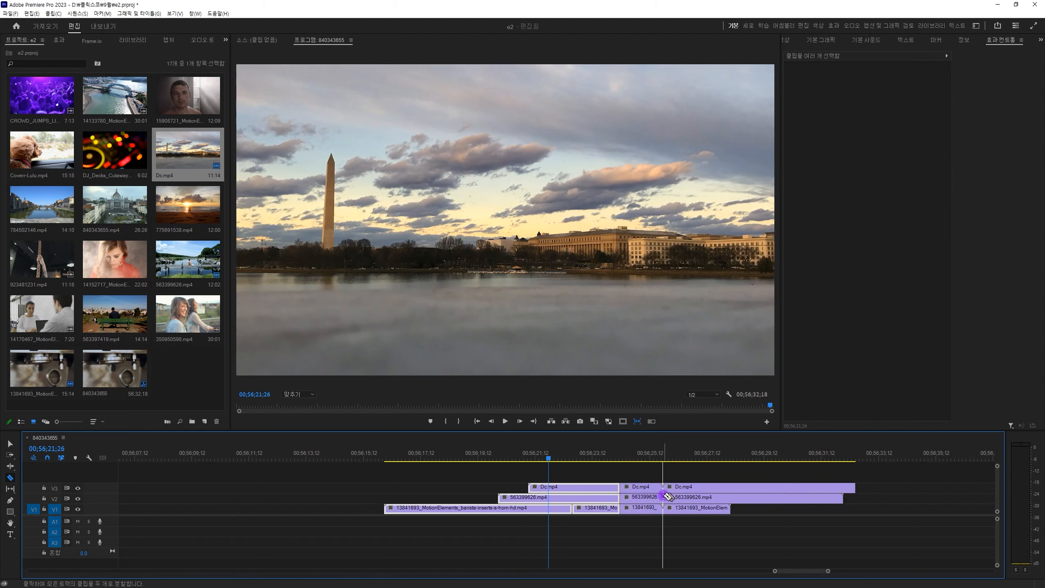
{"action": "left_click", "coordinate": [696, 497], "text": "shift"}
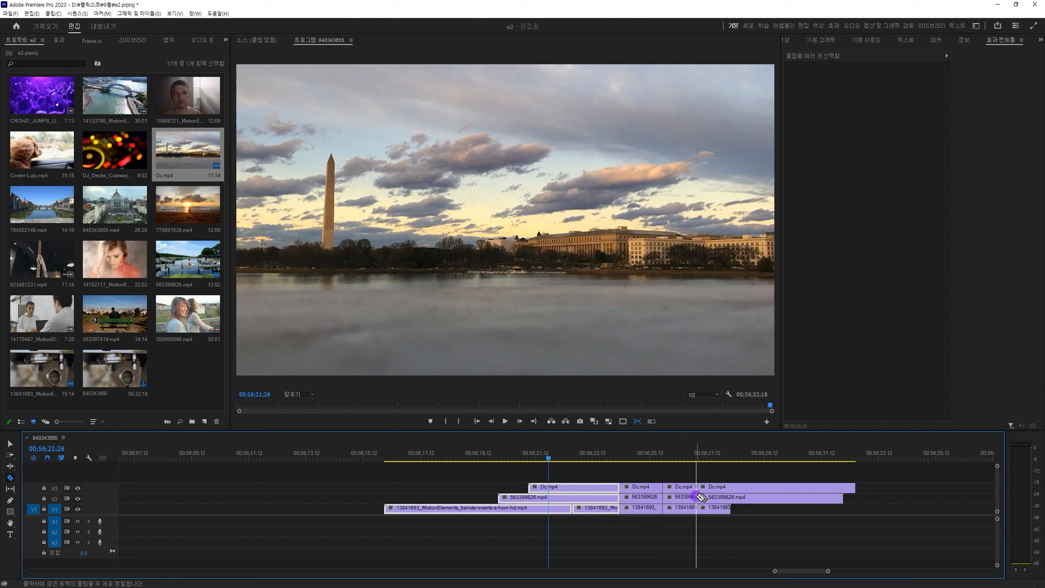
{"action": "left_click", "coordinate": [719, 497], "text": "shift"}
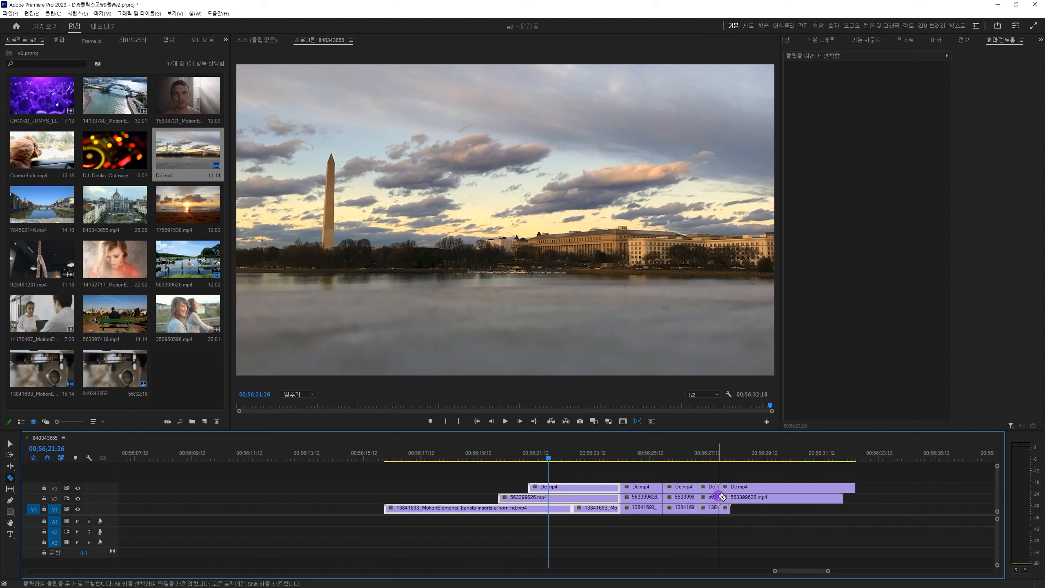
Undo the latest Razor cuts made across all tracks.
{"action": "key", "text": "ctrl+z"}
{"action": "key", "text": "ctrl+z"}
{"action": "key", "text": "ctrl+z"}
{"action": "key", "text": "ctrl+z"}
{"action": "key", "text": "ctrl+z"}
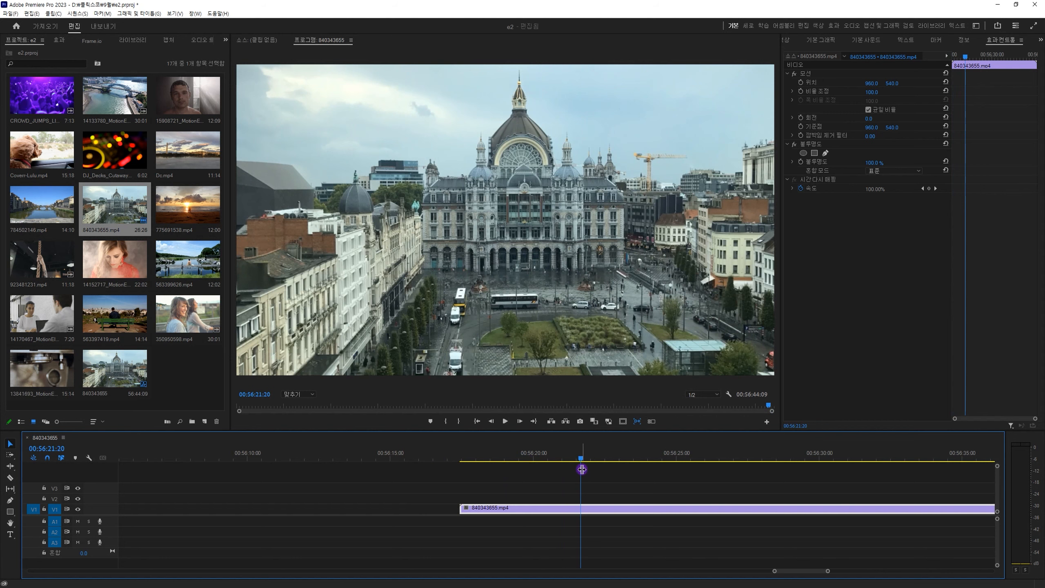
Trim the start of 840343655.mp4 on V1 to just past the playhead at 00:56:21:20, and undo the trim.
{"action": "key", "text": "minus"}
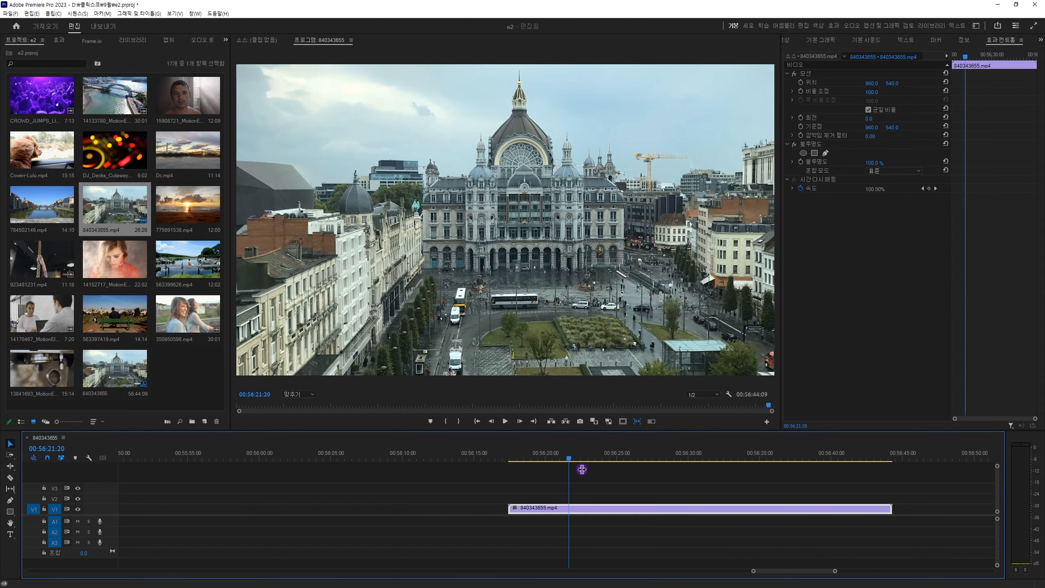
{"action": "left_click_drag", "start_coordinate": [509, 508], "coordinate": [569, 508]}
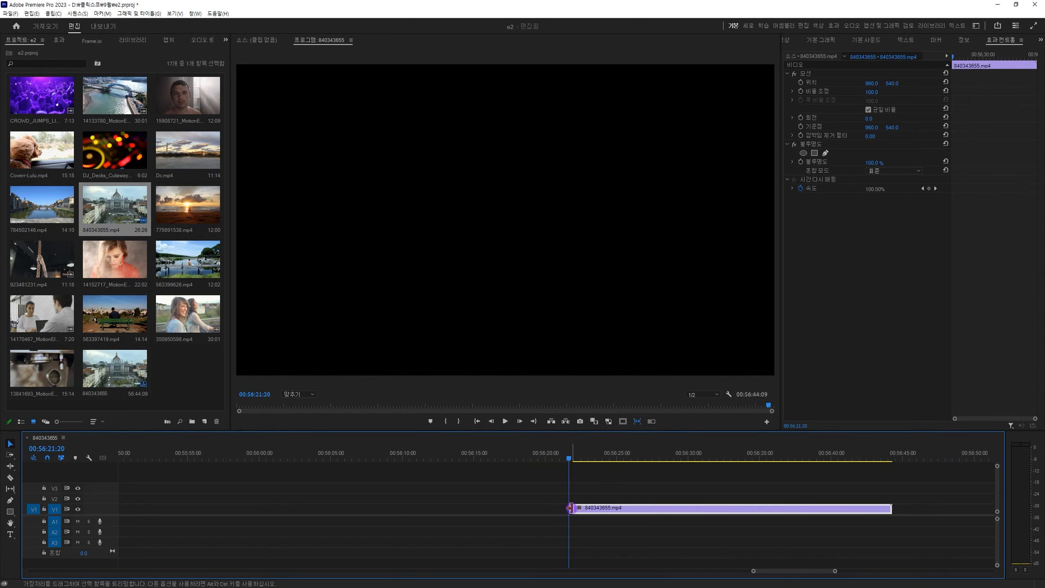
{"action": "key", "text": "ctrl+z"}
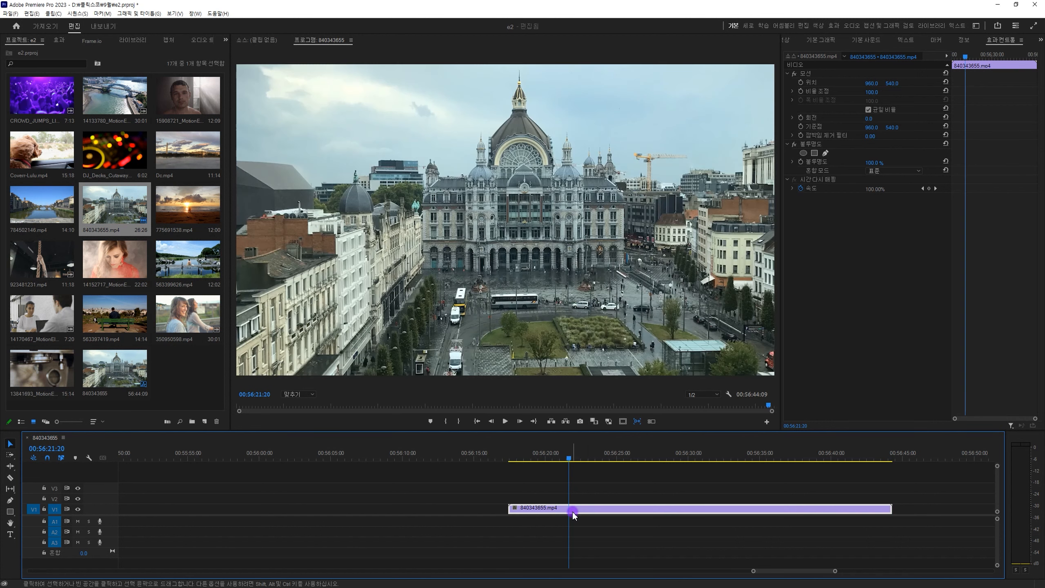
Razor-cut 840343655.mp4 at 00:56:21:20, delete the piece before the cut, and undo both edits.
{"action": "key", "text": "c"}
{"action": "left_click", "coordinate": [569, 508]}
{"action": "key", "text": "v"}
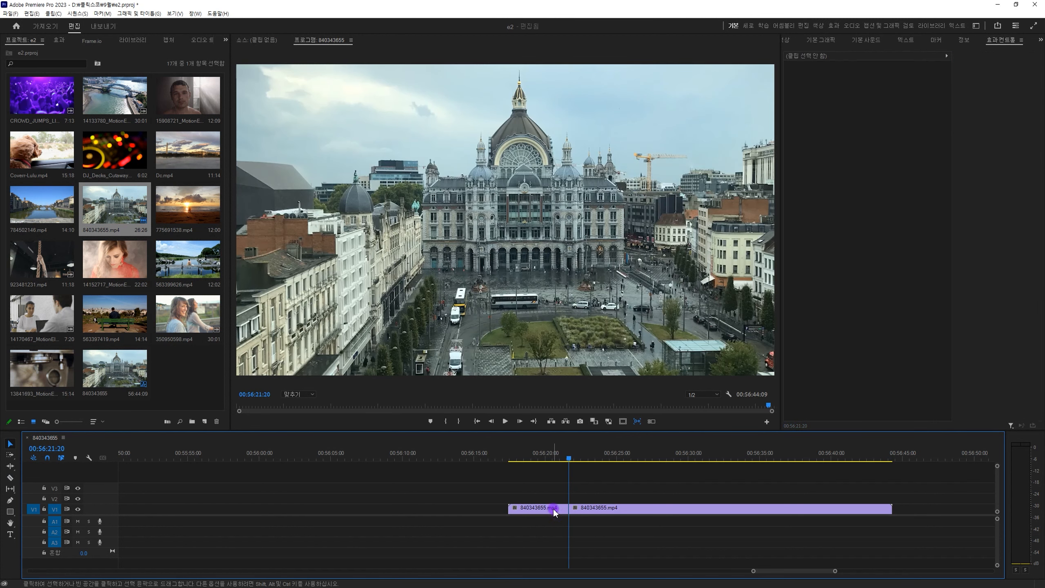
{"action": "left_click", "coordinate": [553, 509]}
{"action": "key", "text": "Delete"}
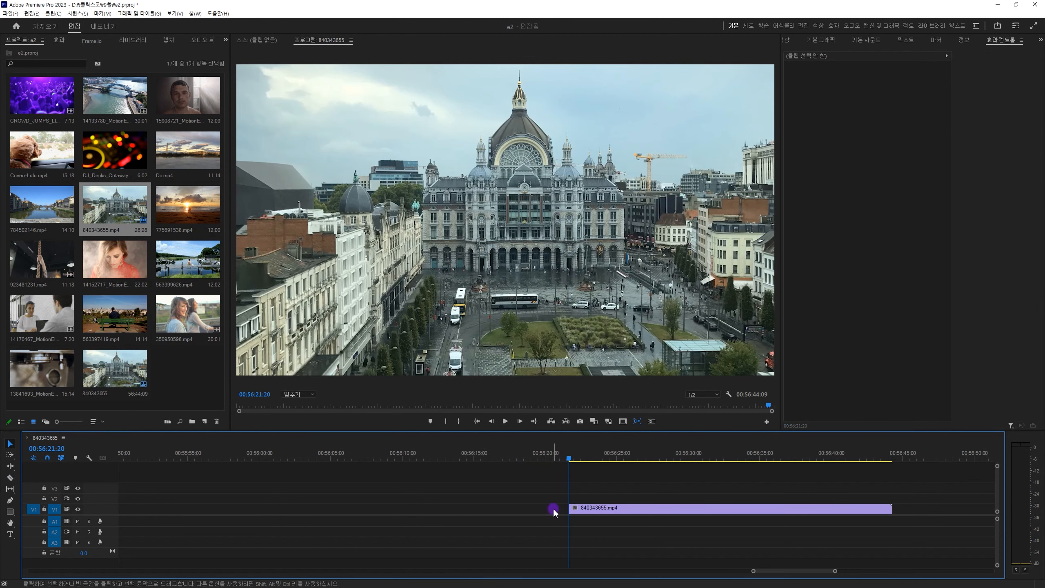
{"action": "key", "text": "ctrl+z"}
{"action": "key", "text": "ctrl+z"}
Ripple-trim the start of 840343655.mp4 up to 00:56:23:11, and ripple-trim the end of the shortened clip back to 00:56:29:06.
{"action": "left_click_drag", "start_coordinate": [568, 453], "coordinate": [589, 475]}
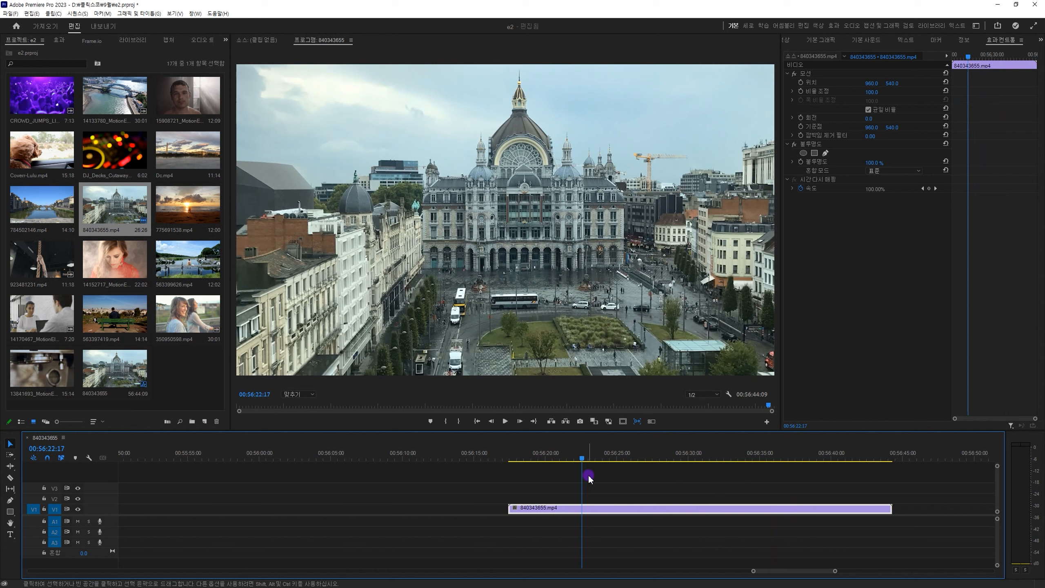
{"action": "mouse_move", "coordinate": [589, 477]}
{"action": "left_mouse_down"}
{"action": "mouse_move", "coordinate": [579, 460]}
{"action": "mouse_move", "coordinate": [594, 465]}
{"action": "left_mouse_up"}
{"action": "left_click", "coordinate": [559, 529]}
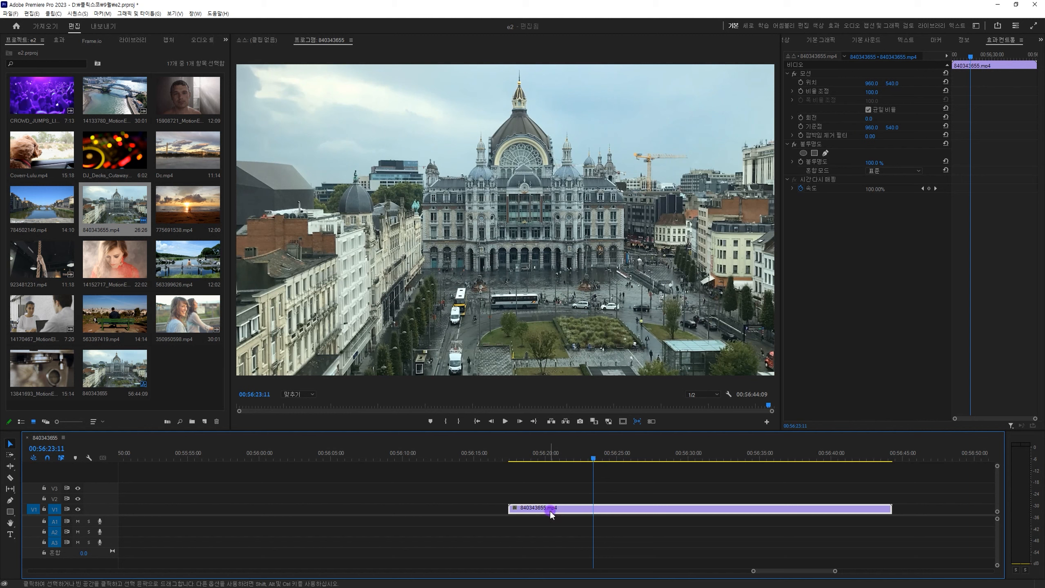
{"action": "key", "text": "q"}
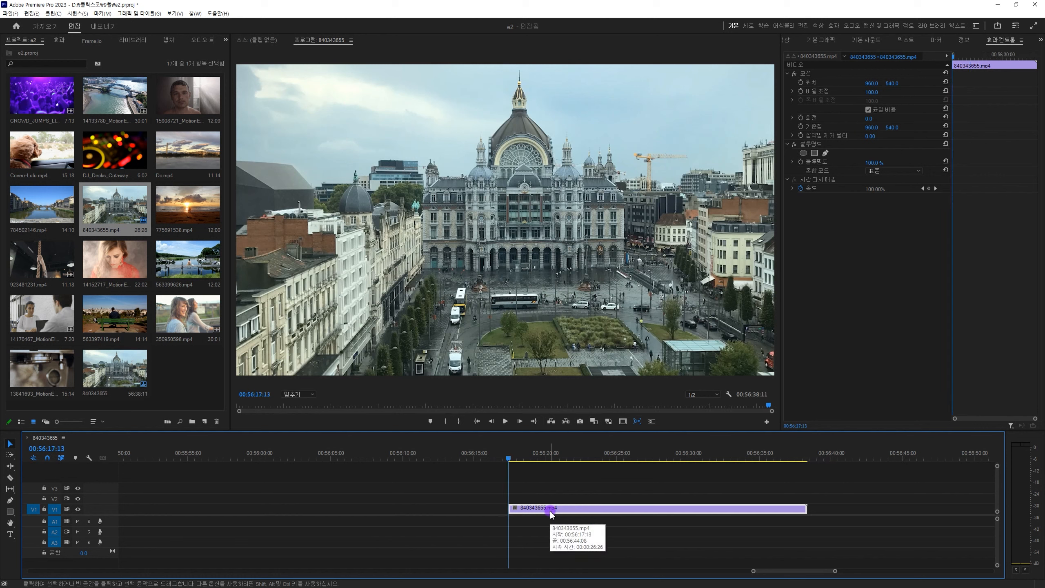
{"action": "left_click_drag", "start_coordinate": [553, 453], "coordinate": [677, 469]}
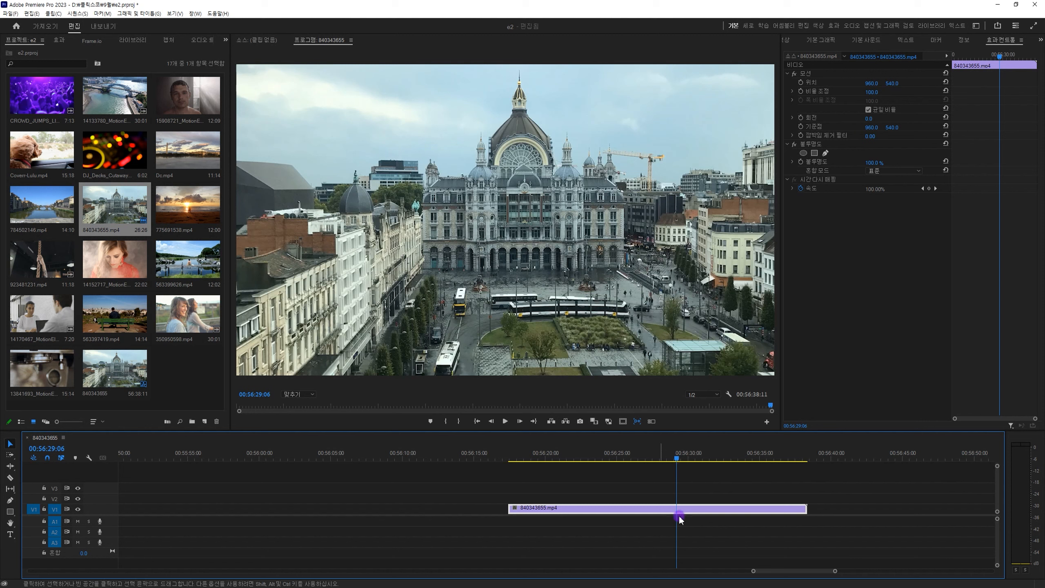
{"action": "key", "text": "w"}
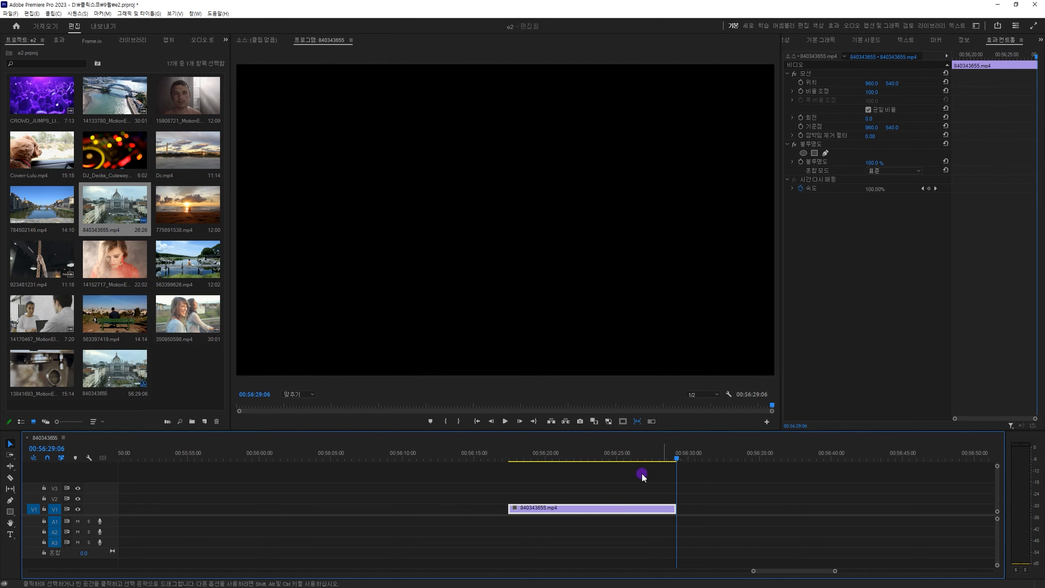
Ripple-trim further portions off the start and end of 840343655.mp4 at successive playhead positions.
{"action": "mouse_move", "coordinate": [557, 453]}
{"action": "left_mouse_down"}
{"action": "mouse_move", "coordinate": [533, 452]}
{"action": "mouse_move", "coordinate": [543, 456]}
{"action": "left_mouse_up"}
{"action": "key", "text": "q"}
{"action": "left_click", "coordinate": [591, 459]}
{"action": "key", "text": "w"}
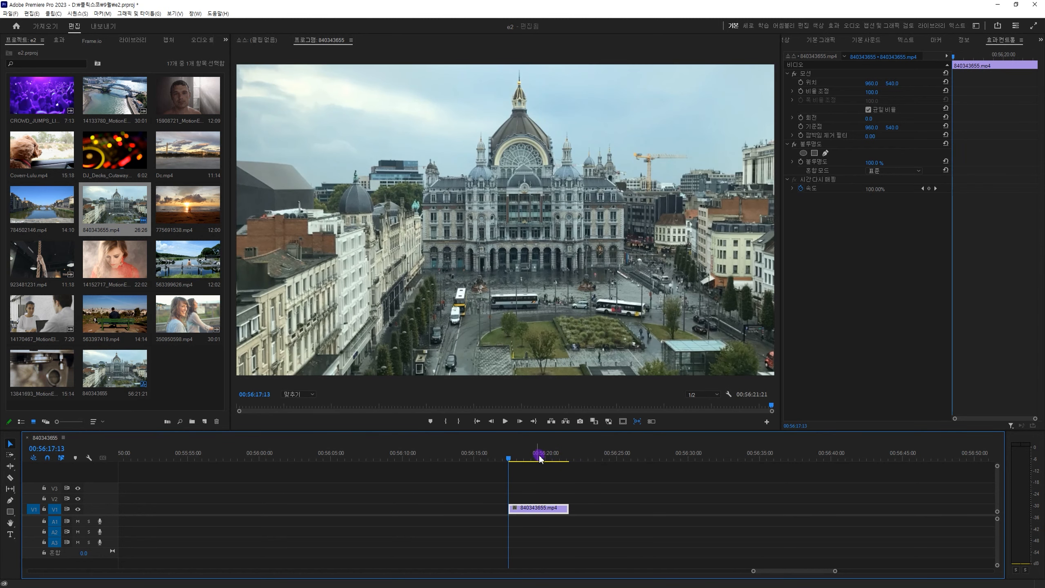
{"action": "key", "text": "w"}
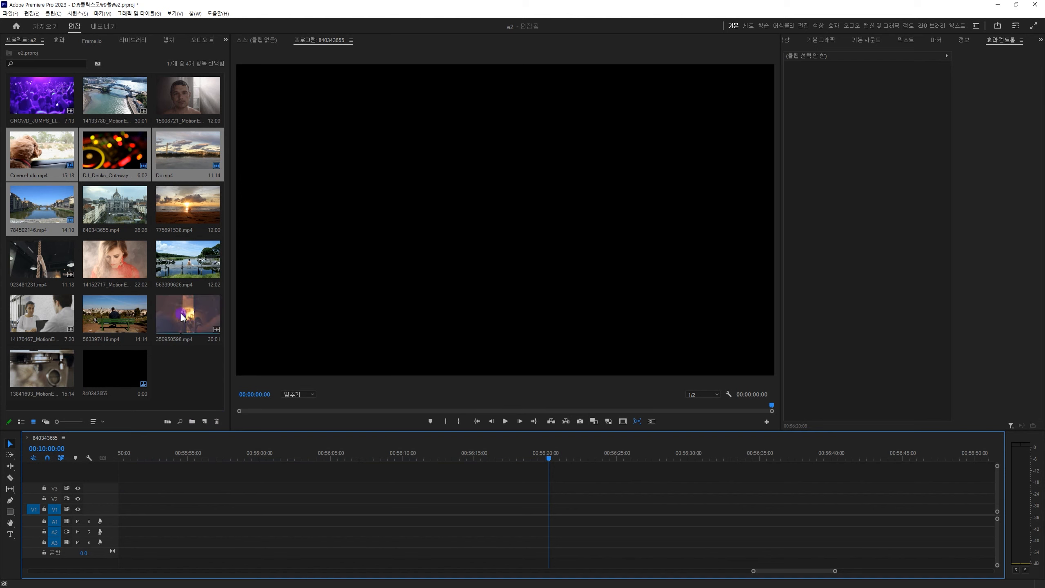
Place the four selected clips, Coverr-Lulu.mp4 through 784502146.mp4, on V1 and ripple-delete the gap before them so they start at 00:00:00:00.
{"action": "left_click_drag", "start_coordinate": [91, 159], "coordinate": [158, 519]}
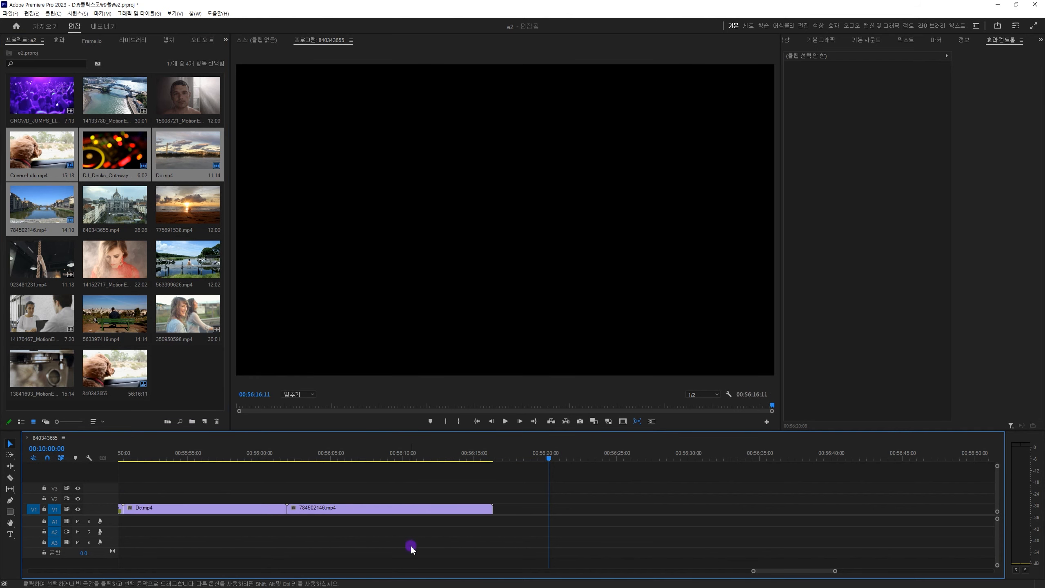
{"action": "key", "text": "backslash"}
{"action": "left_click", "coordinate": [497, 507]}
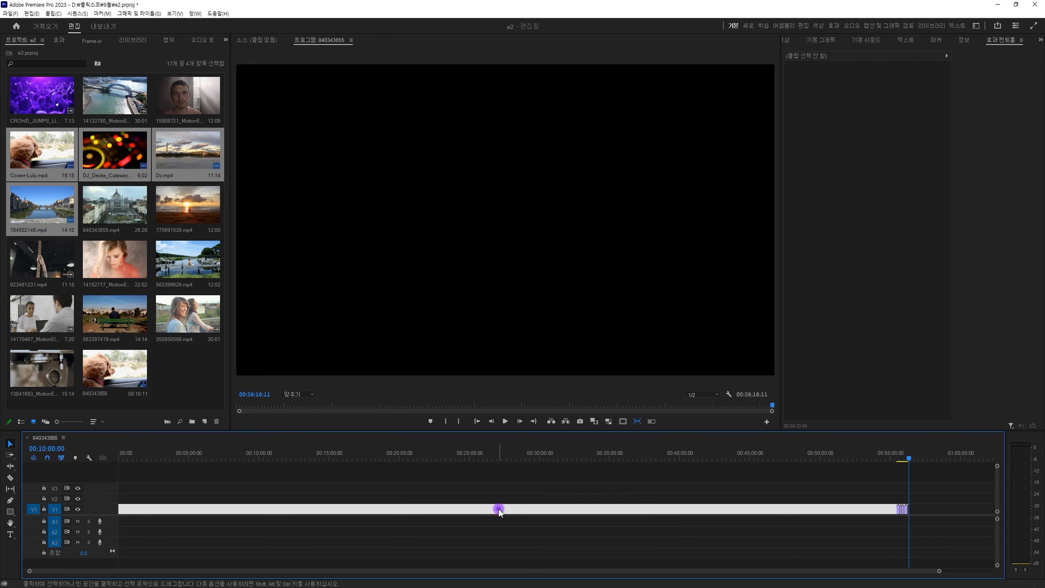
{"action": "key", "text": "Delete"}
{"action": "key", "text": "Home"}
{"action": "key", "text": "equal"}
{"action": "key", "text": "equal"}
{"action": "key", "text": "equal"}
{"action": "key", "text": "equal"}
{"action": "key", "text": "equal"}
{"action": "key", "text": "equal"}
{"action": "key", "text": "equal"}
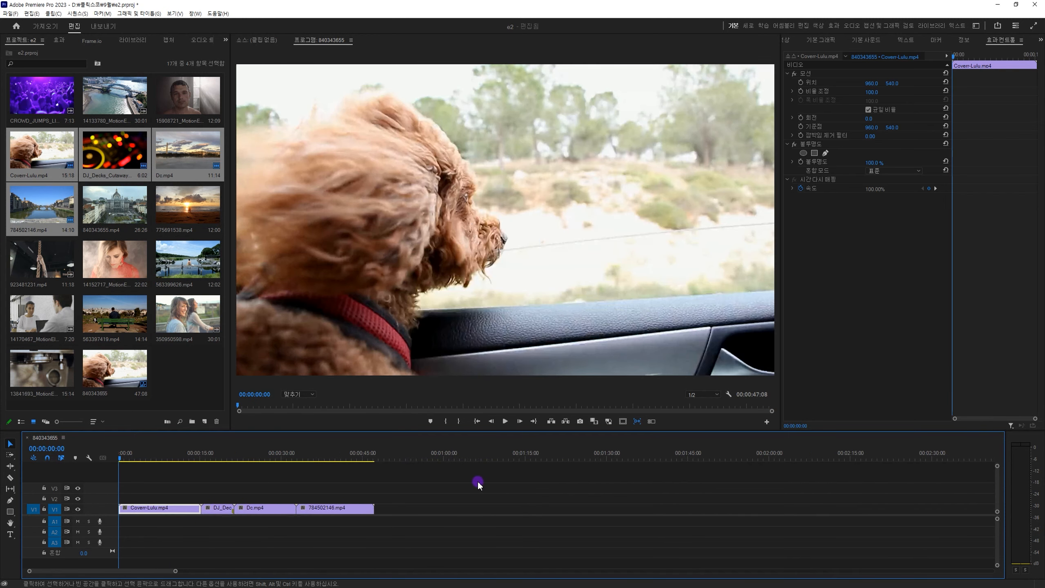
{"action": "key", "text": "minus"}
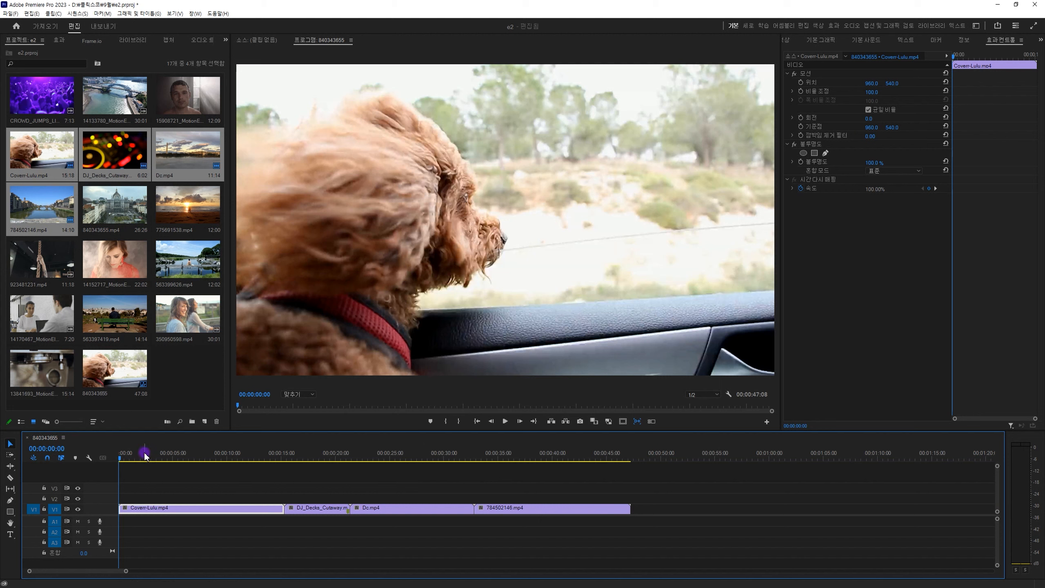
Ripple-trim the start of Coverr-Lulu.mp4 up to the playhead.
{"action": "mouse_move", "coordinate": [134, 455]}
{"action": "left_mouse_down"}
{"action": "mouse_move", "coordinate": [163, 462]}
{"action": "mouse_move", "coordinate": [137, 462]}
{"action": "mouse_move", "coordinate": [150, 463]}
{"action": "left_mouse_up"}
{"action": "key", "text": "q"}
{"action": "key", "text": "q"}
Razor-cut Coverr-Lulu.mp4 at 00:00:02:24 and ripple-trim both ends of the piece after the cut, ending it at 00:00:04:28.
{"action": "left_click", "coordinate": [126, 461]}
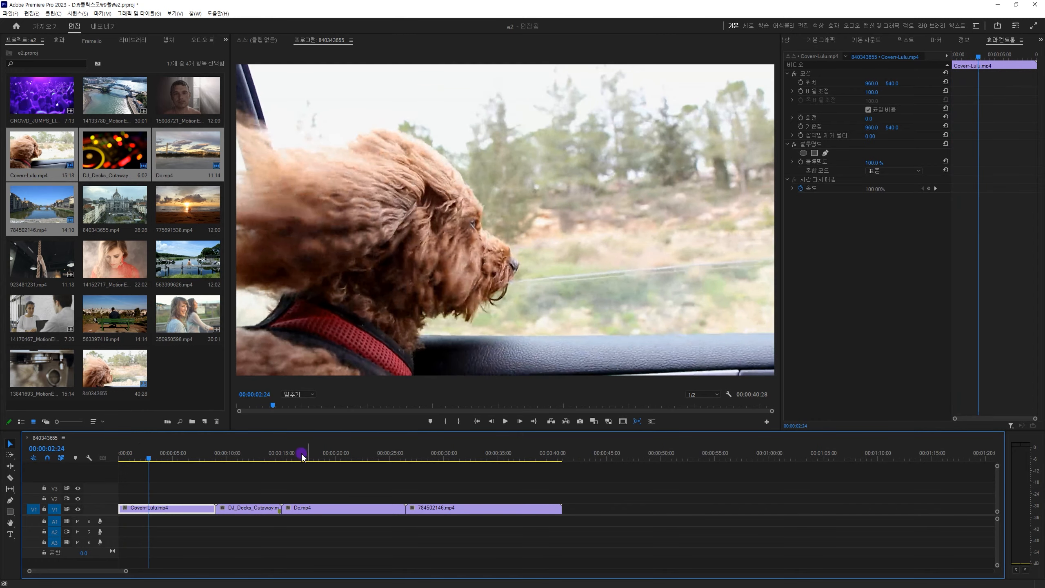
{"action": "key", "text": "c"}
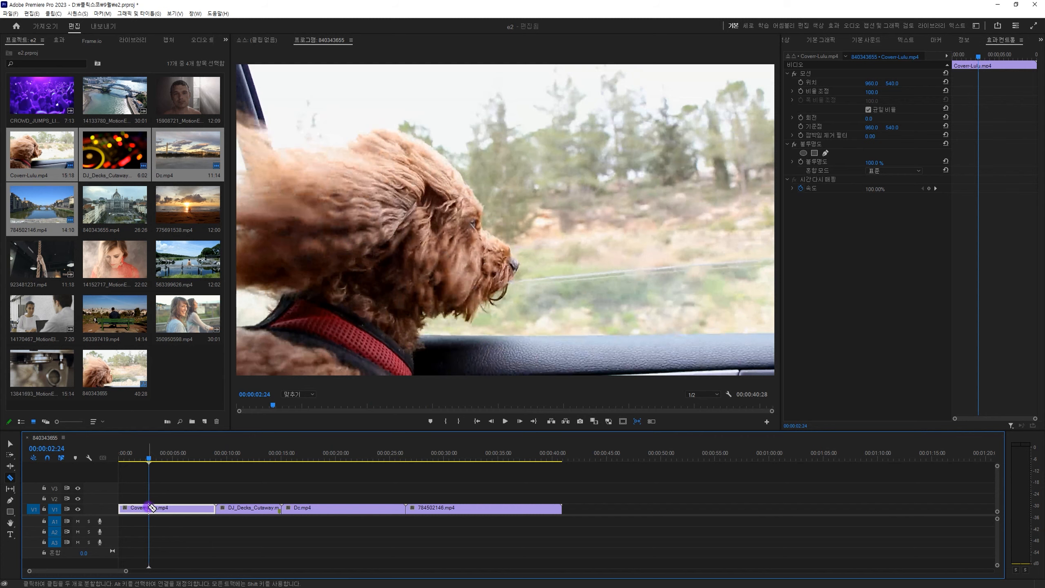
{"action": "left_click", "coordinate": [149, 507]}
{"action": "left_click_drag", "start_coordinate": [145, 463], "coordinate": [172, 460]}
{"action": "key", "text": "q"}
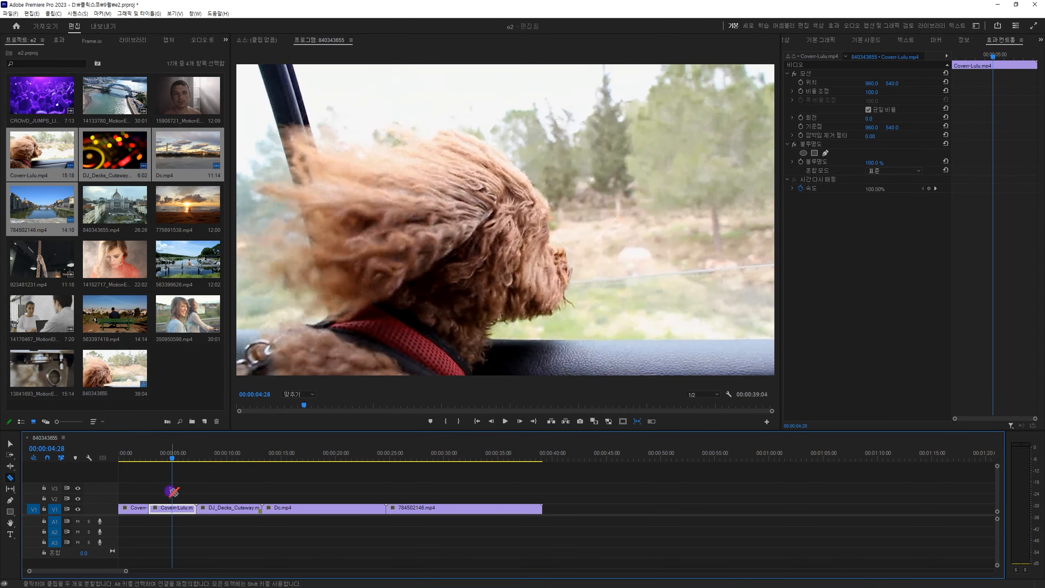
{"action": "key", "text": "w"}
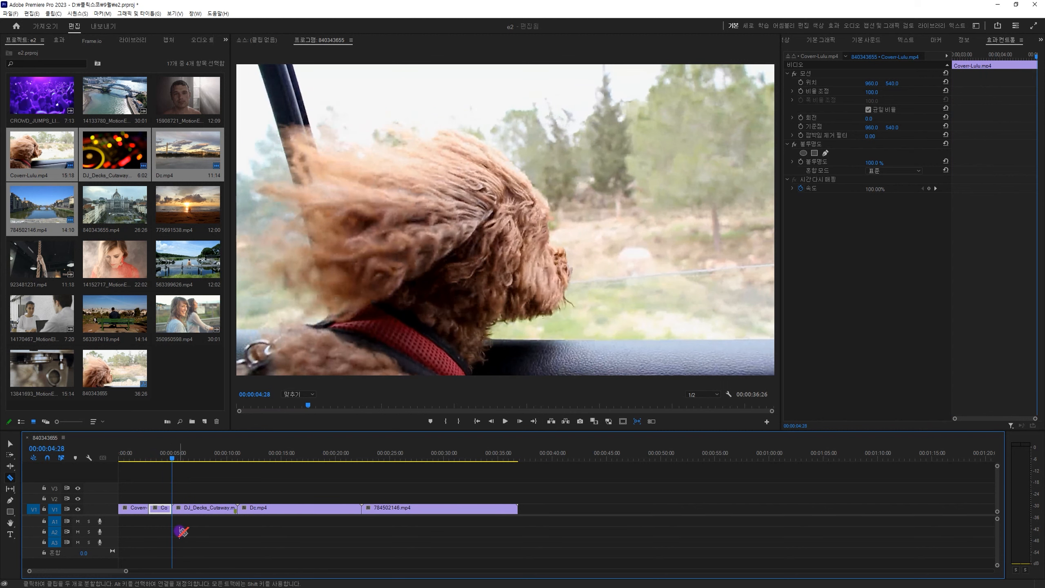
Razor-cut DJ_Decks_Cutaway.mov on V1 at 00:00:06:13.
{"action": "left_click_drag", "start_coordinate": [174, 458], "coordinate": [188, 461]}
{"action": "left_click", "coordinate": [187, 507]}
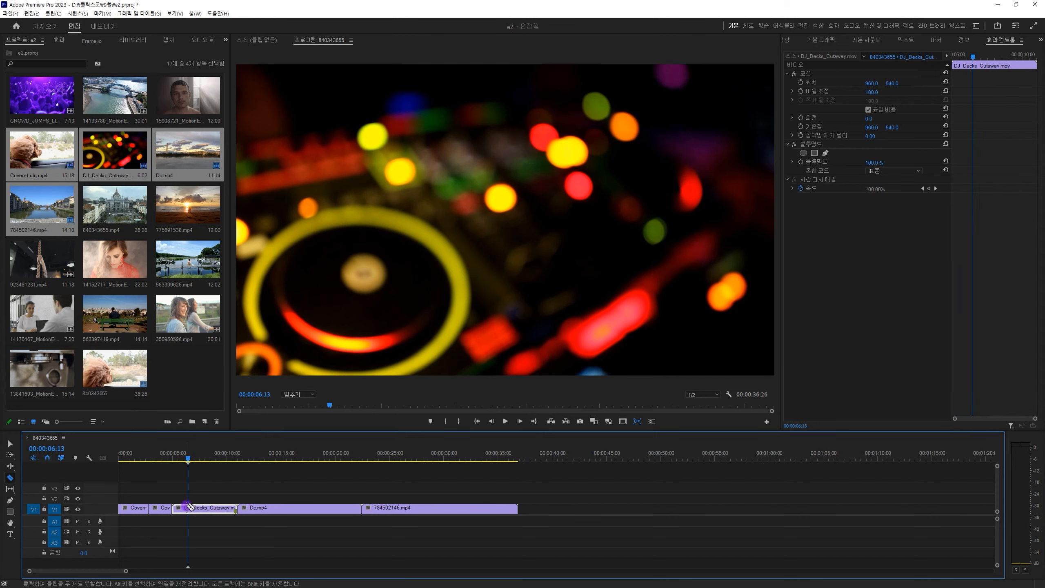
{"action": "left_click", "coordinate": [188, 509]}
Ripple-trim the DJ_Decks_Cutaway.mov footage after the cut and Razor-cut it at about 00:00:07:05 and 00:00:07:25.
{"action": "key", "text": "equal"}
{"action": "key", "text": "equal"}
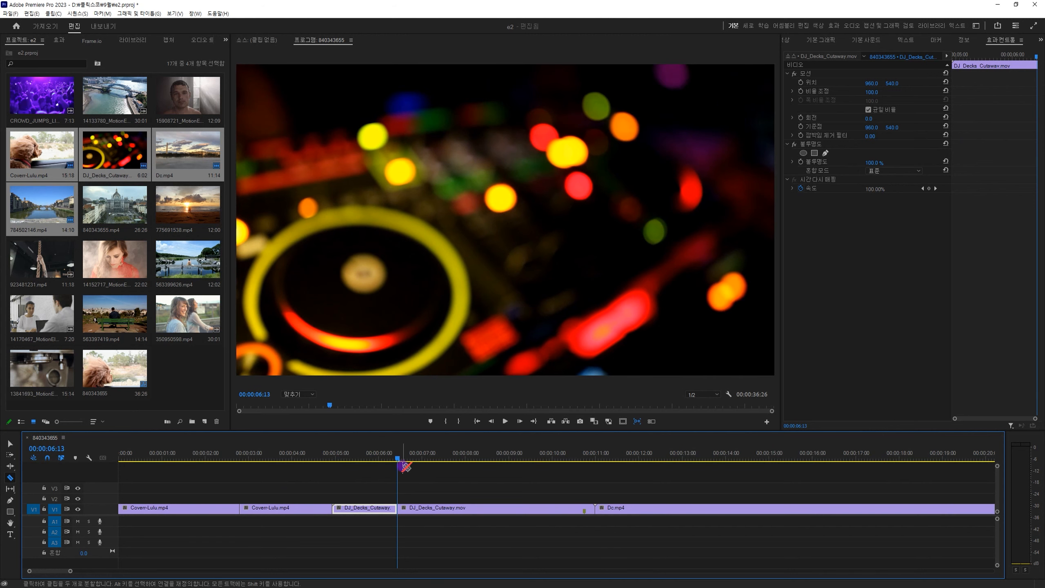
{"action": "left_click_drag", "start_coordinate": [403, 459], "coordinate": [460, 468]}
{"action": "key", "text": "q"}
{"action": "left_click", "coordinate": [416, 459]}
{"action": "key", "text": "q"}
{"action": "key", "text": "q"}
{"action": "left_click", "coordinate": [423, 457]}
{"action": "left_click", "coordinate": [430, 508]}
{"action": "left_click", "coordinate": [458, 508]}
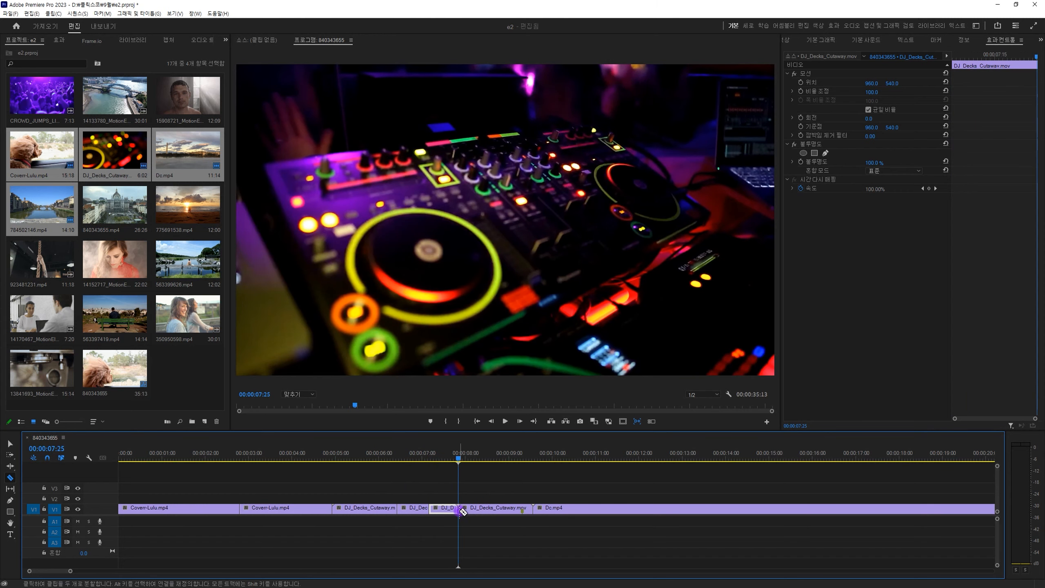
Ripple-trim the last DJ_Decks_Cutaway.mov piece to end at 00:00:08:16, and shorten the clip that follows it.
{"action": "left_click", "coordinate": [489, 460]}
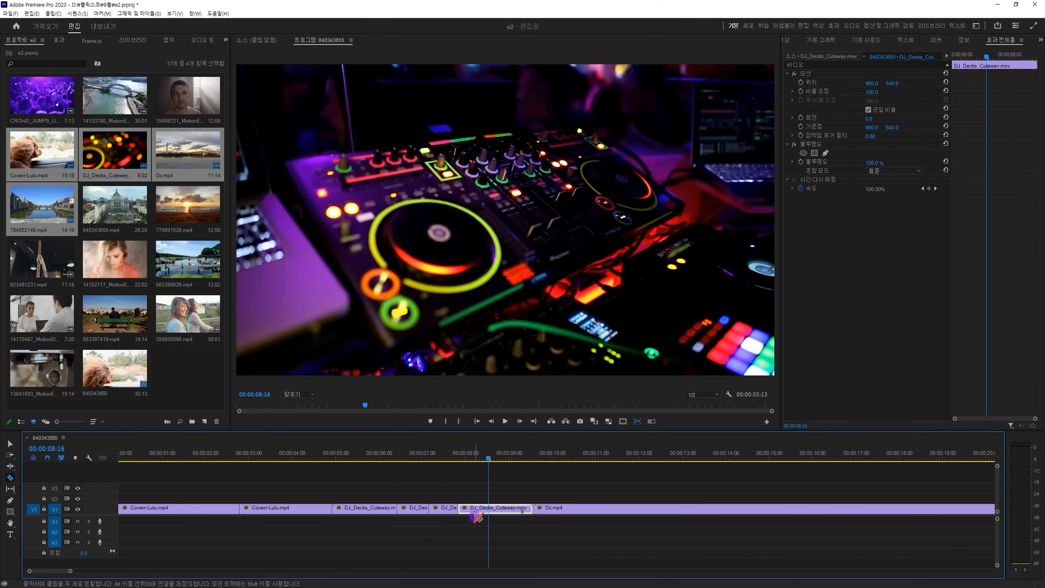
{"action": "key", "text": "w"}
{"action": "left_click_drag", "start_coordinate": [517, 454], "coordinate": [544, 458]}
{"action": "key", "text": "q"}
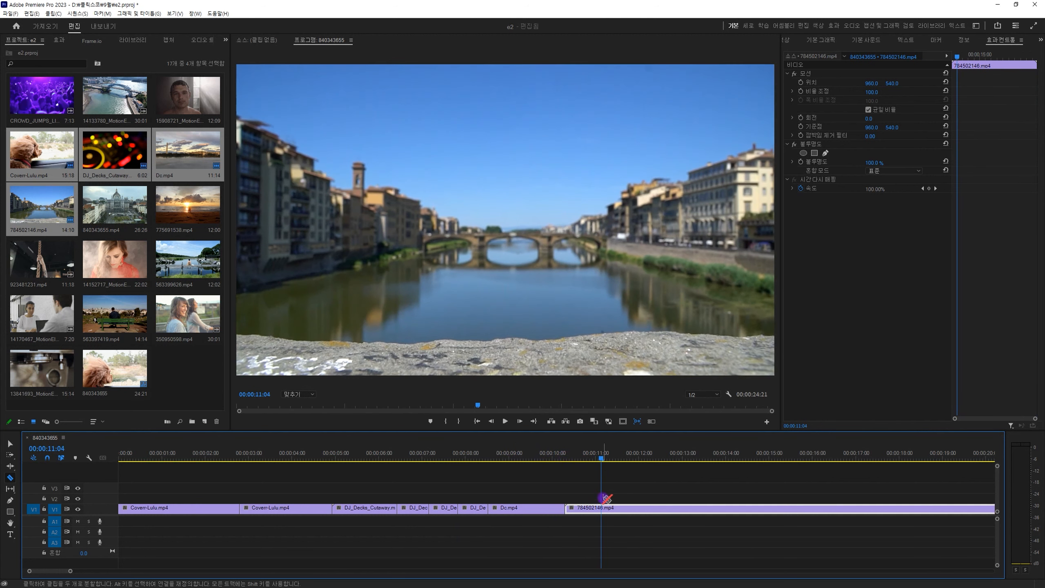
Razor-cut 784502146.mp4 at 00:00:11:04 and ripple-trim the start of the piece after the cut.
{"action": "left_click", "coordinate": [601, 507]}
{"action": "left_click", "coordinate": [661, 450]}
{"action": "key", "text": "q"}
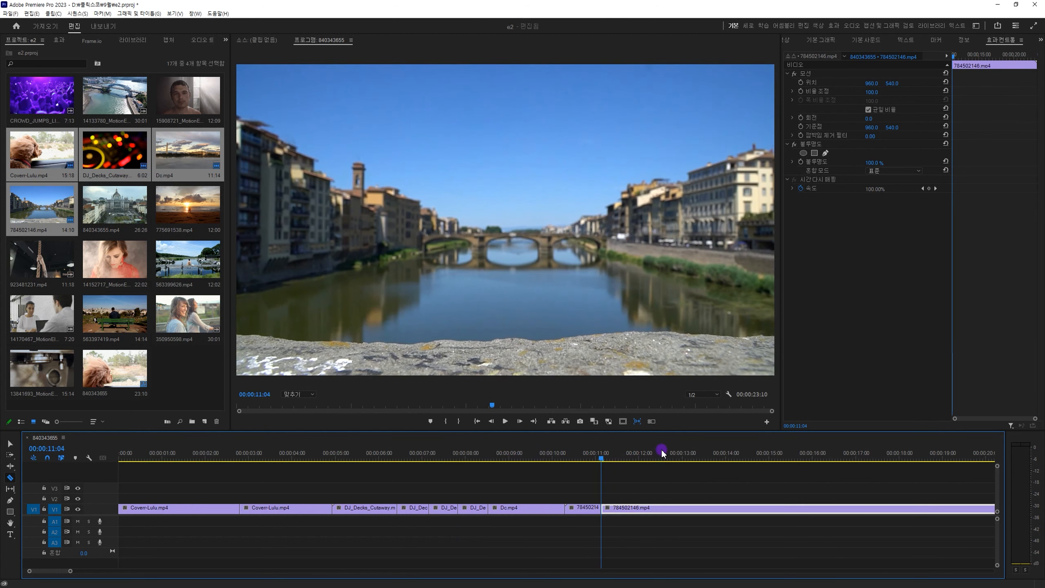
{"action": "key", "text": "backslash"}
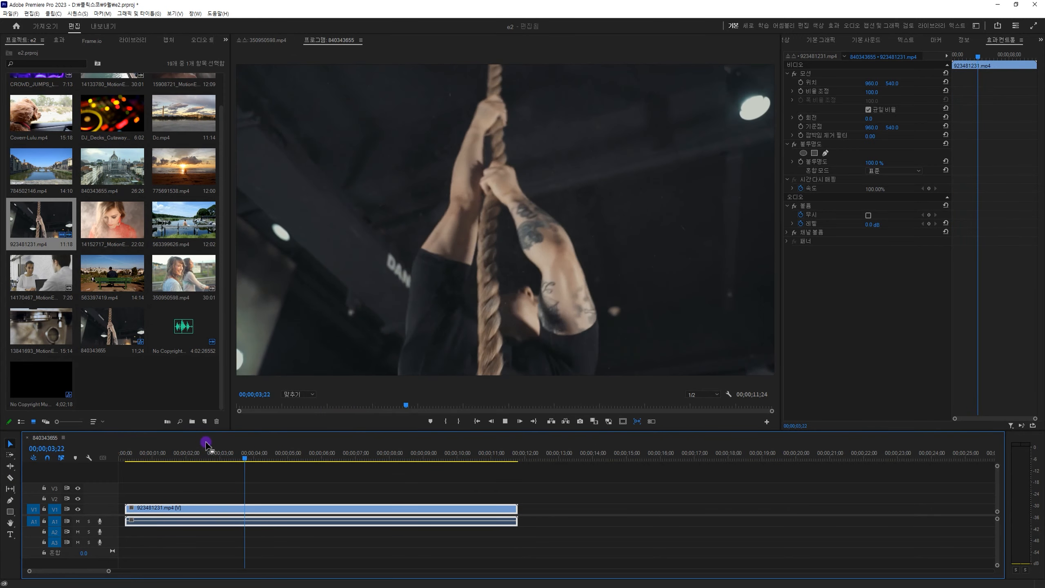
Preview 923481231.mp4 and stretch its end to 00:00:20:11 with the Rate Stretch tool, slowing it to 57.43%.
{"action": "key", "text": "space"}
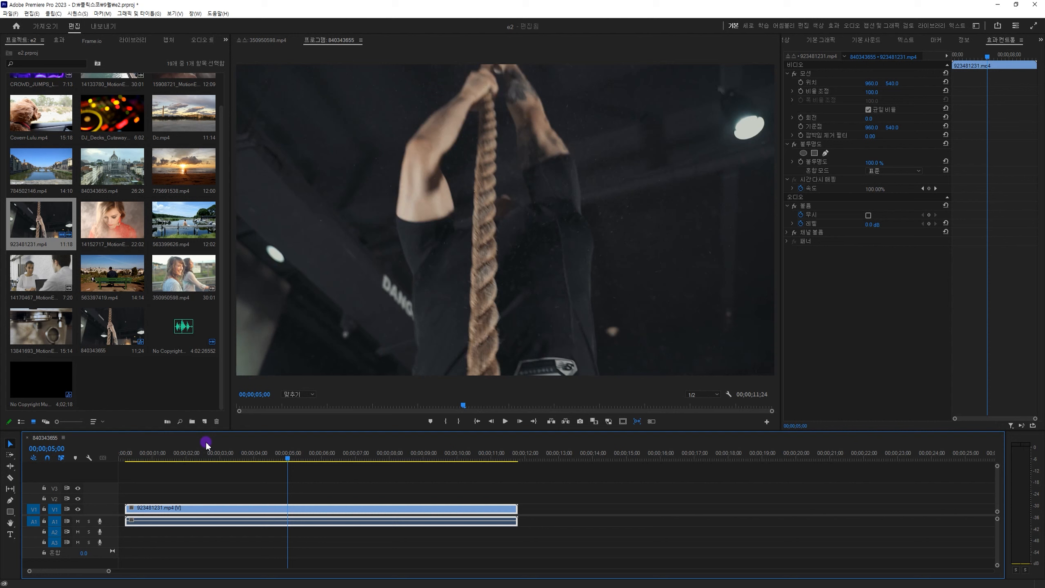
{"action": "left_click", "coordinate": [10, 473]}
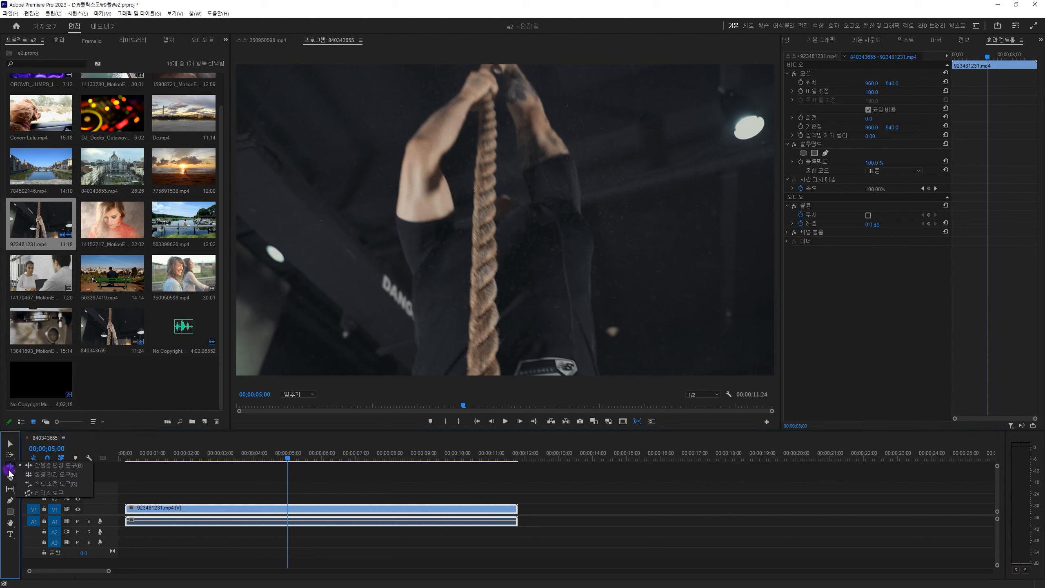
{"action": "left_click", "coordinate": [83, 484]}
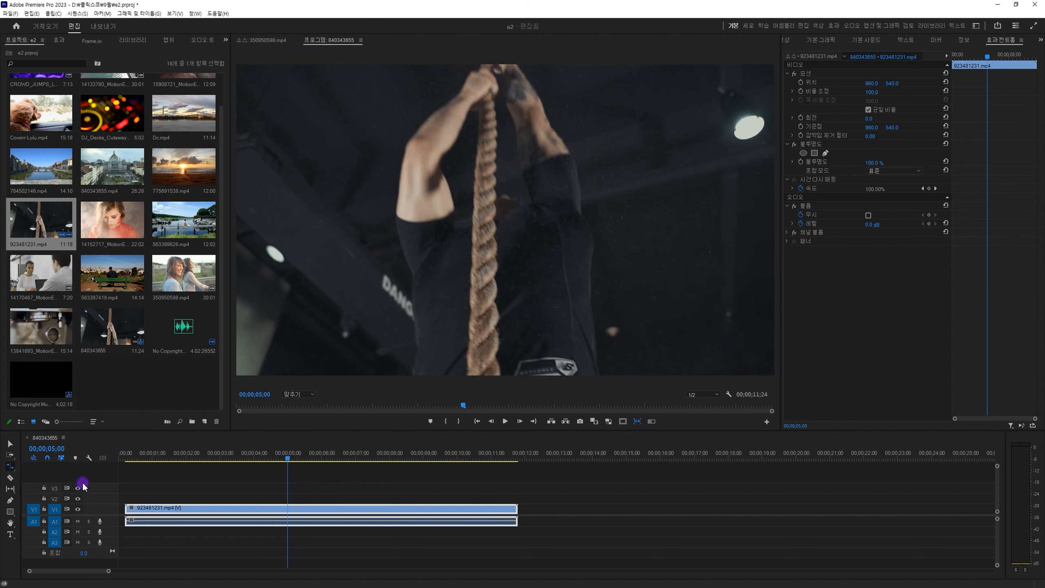
{"action": "left_click", "coordinate": [227, 459]}
{"action": "key", "text": "space"}
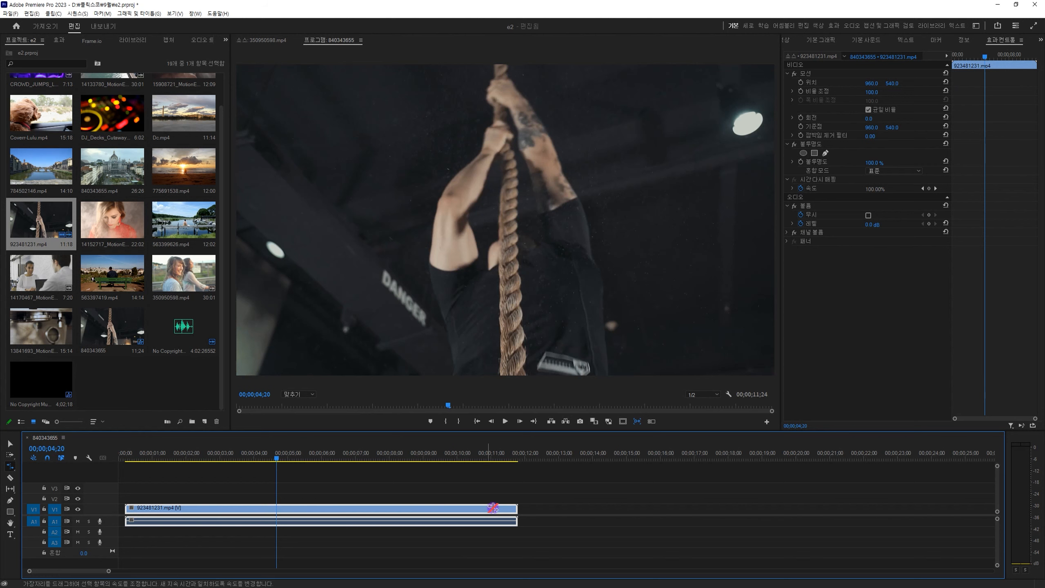
{"action": "left_click_drag", "start_coordinate": [517, 509], "coordinate": [808, 509]}
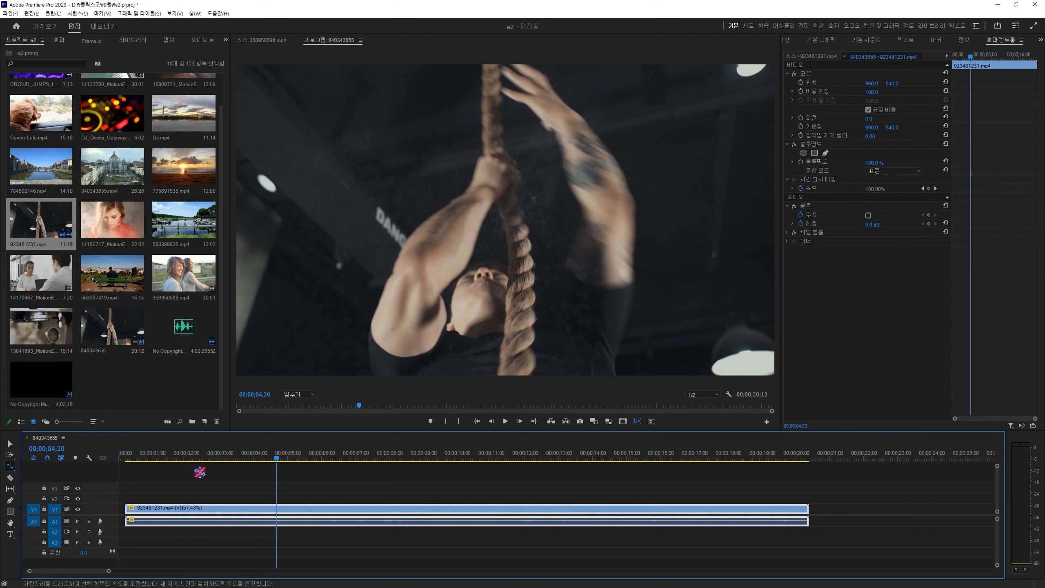
Compress 923481231.mp4 with the Rate Stretch tool to end at 00:00:03:07, speeding it up to 378.26%.
{"action": "left_click_drag", "start_coordinate": [202, 454], "coordinate": [177, 455]}
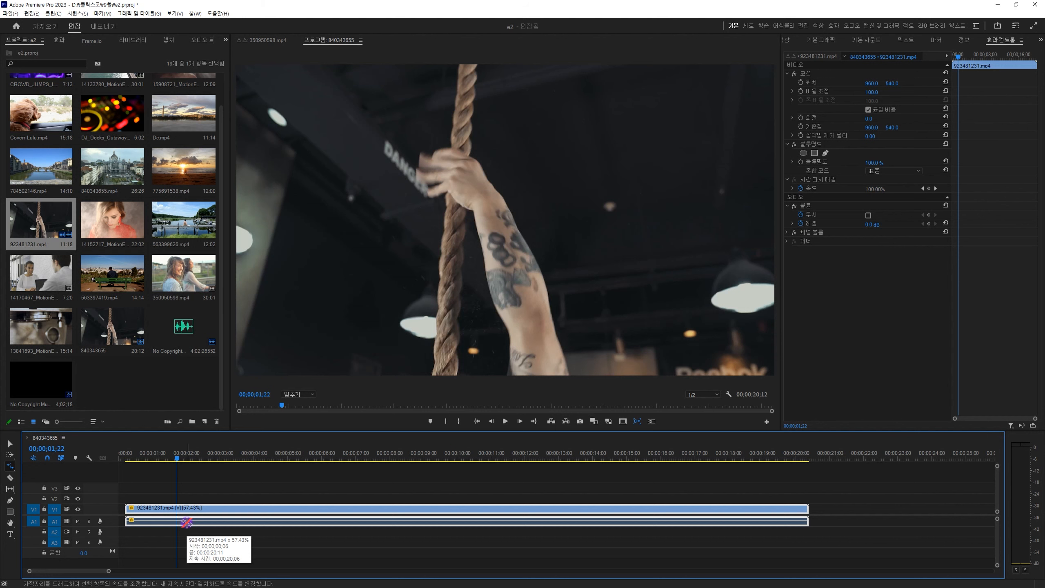
{"action": "left_click_drag", "start_coordinate": [806, 509], "coordinate": [228, 509]}
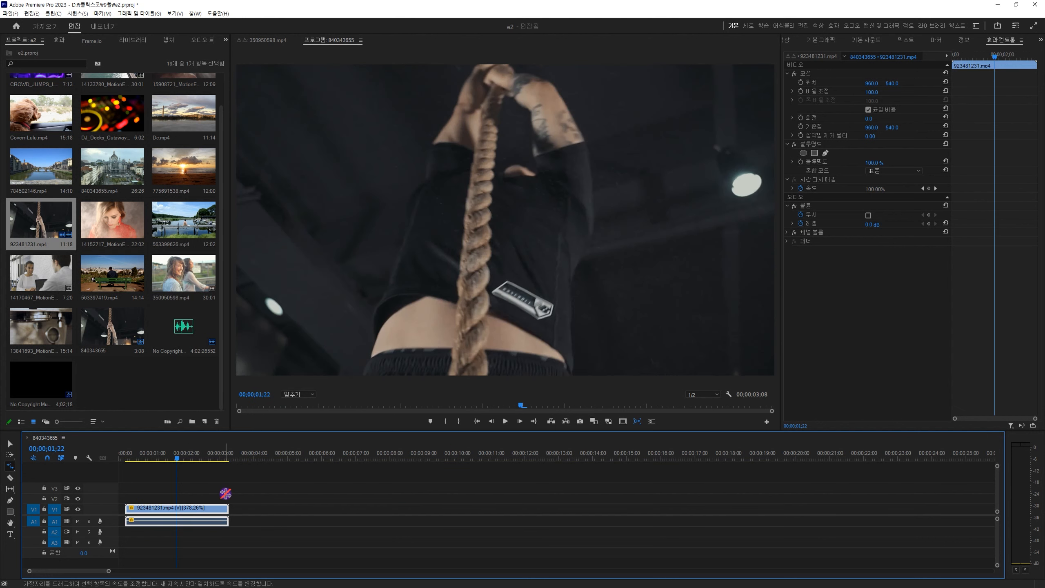
{"action": "key", "text": "="}
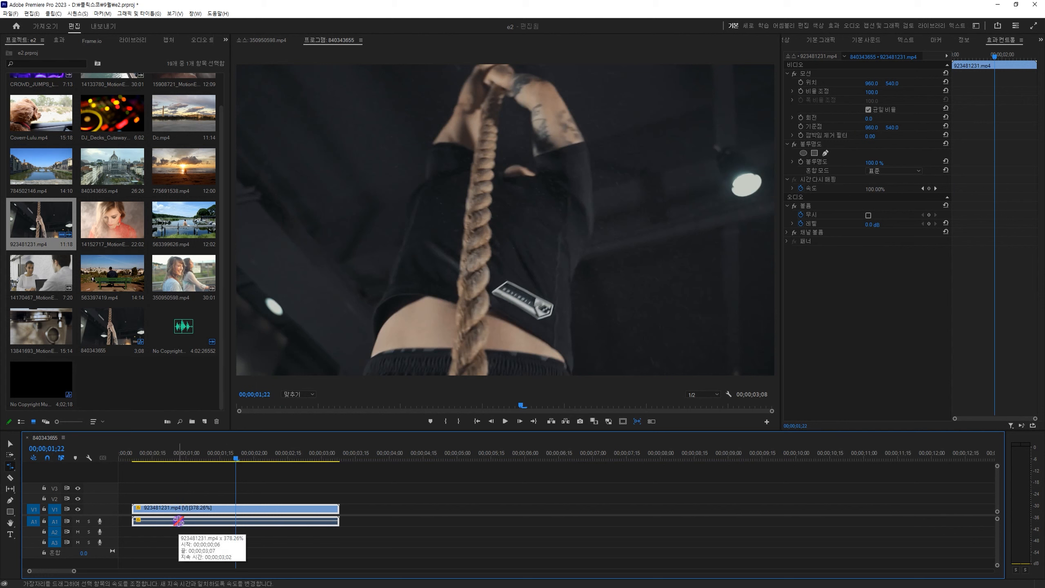
Undo the last rate stretch on 923481231.mp4 to play back the slowed version, and redo the stretch.
{"action": "key", "text": "ctrl+z"}
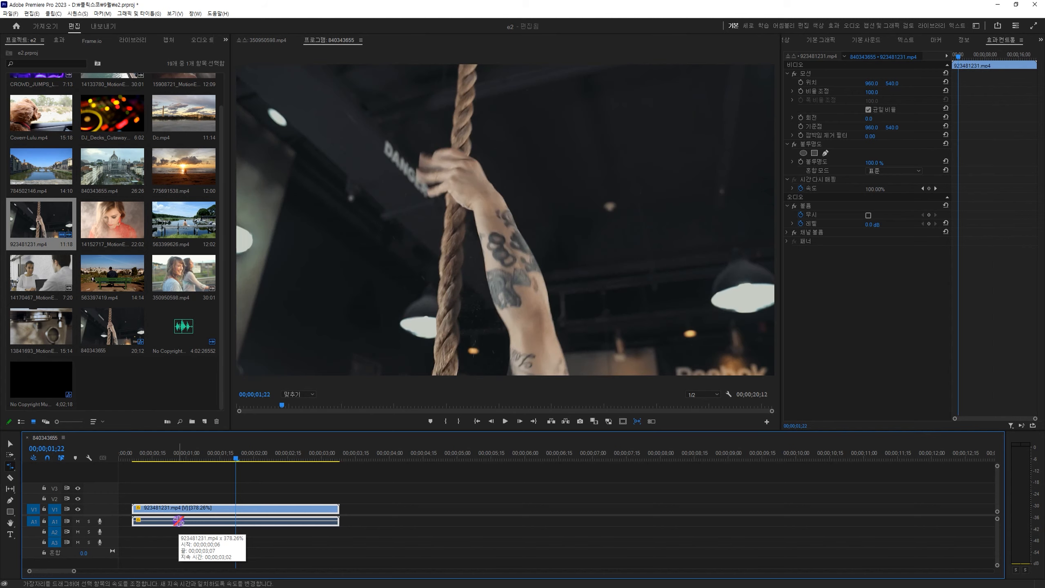
{"action": "key", "text": "space"}
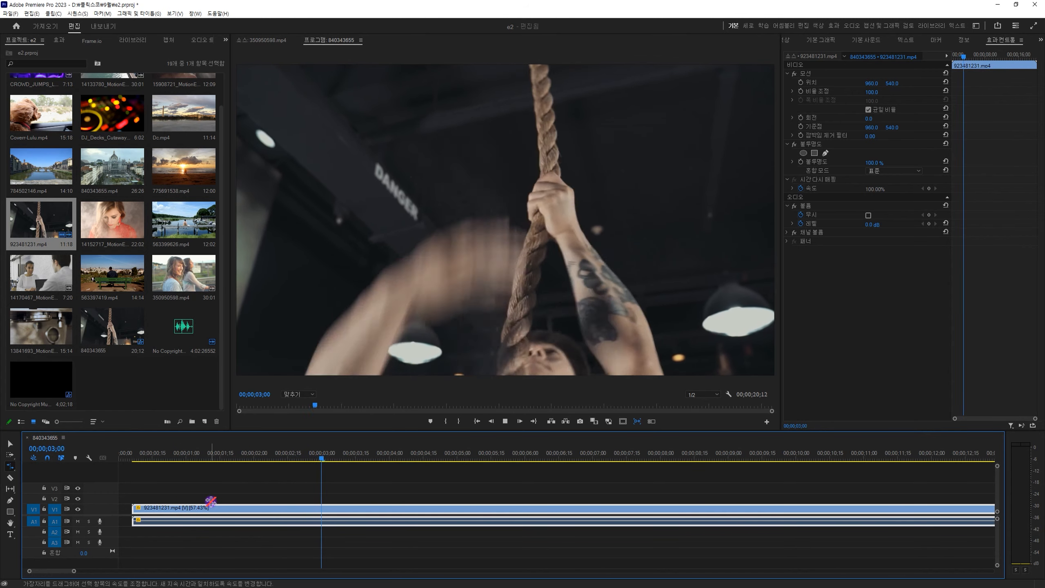
{"action": "key", "text": "space"}
{"action": "key", "text": "ctrl+shift+z"}
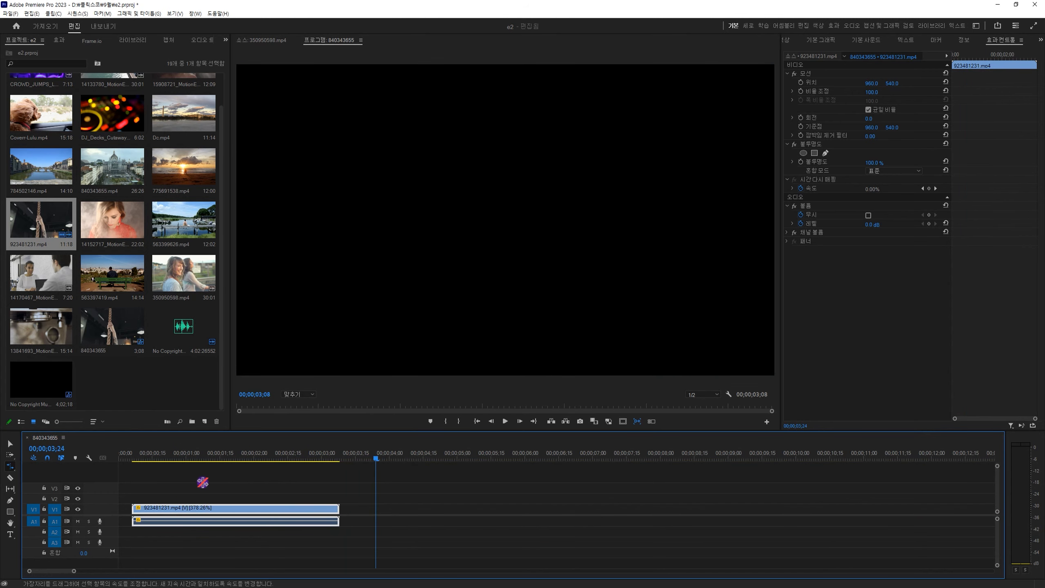
Play back the sped-up 923481231.mp4 and check its motion up to 00:00:02:24.
{"action": "left_click", "coordinate": [201, 459]}
{"action": "key", "text": "space"}
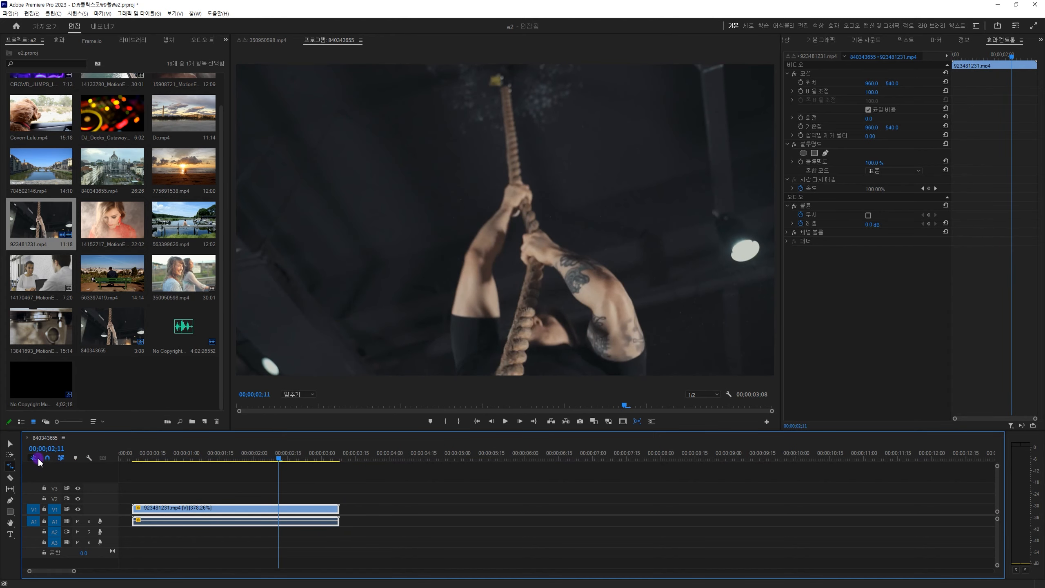
{"action": "left_click_drag", "start_coordinate": [11, 468], "coordinate": [88, 487]}
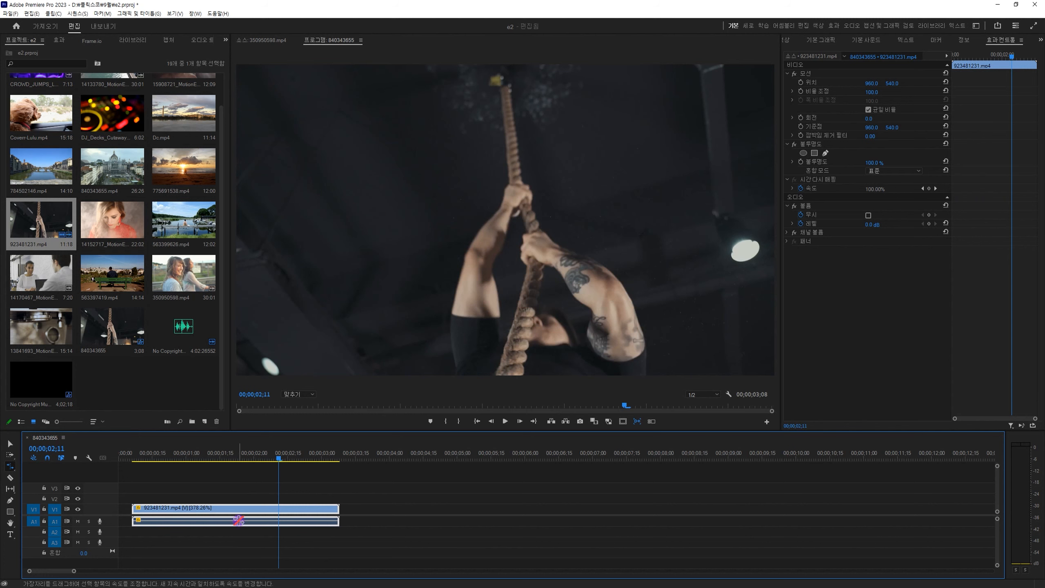
{"action": "left_click", "coordinate": [308, 456]}
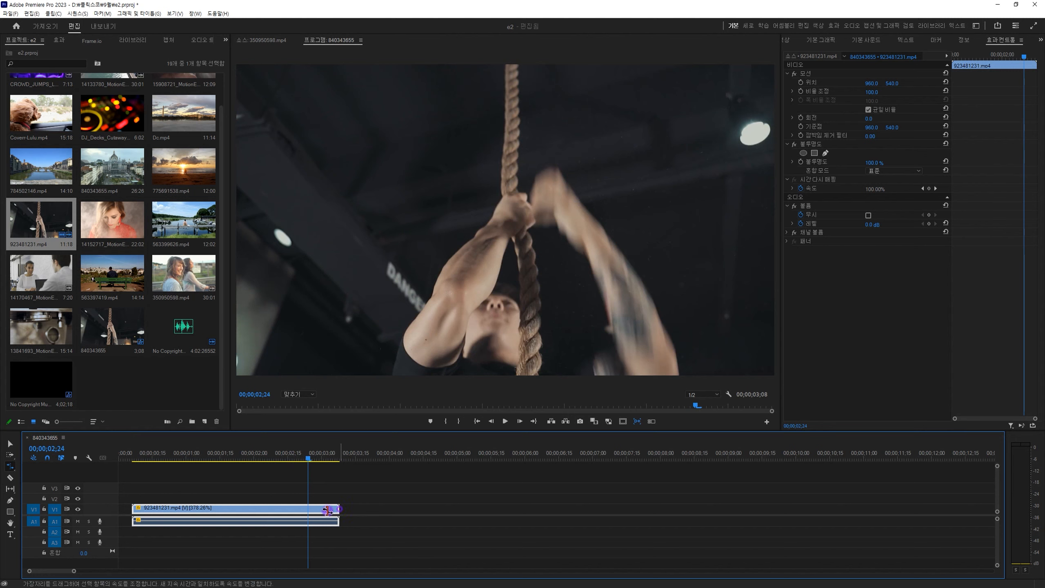
{"action": "left_click_drag", "start_coordinate": [328, 511], "coordinate": [306, 524]}
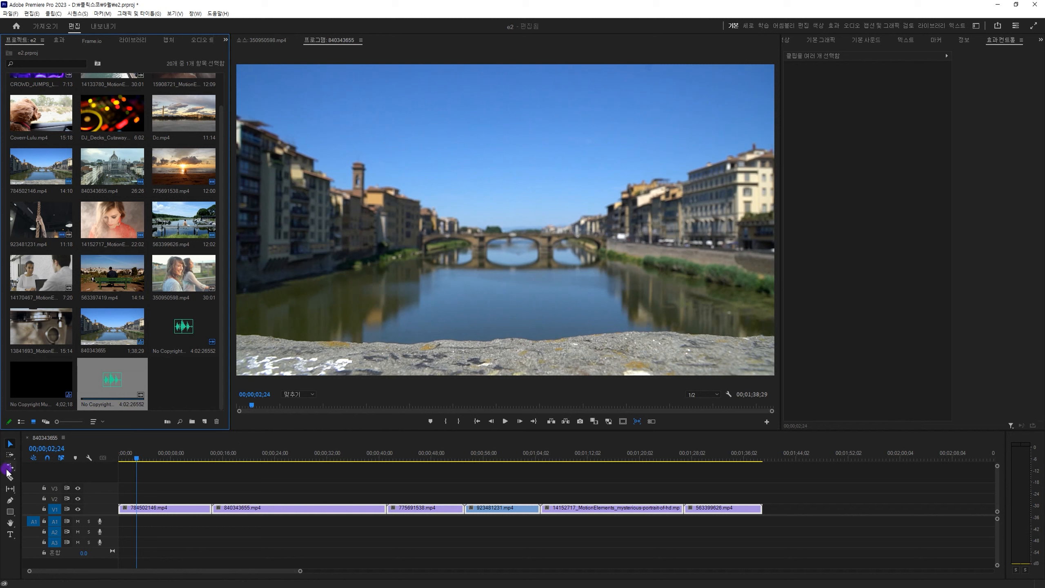
Show where the Remix tool is found, and place the No Copyright music on track A1 at the sequence start.
{"action": "left_click_drag", "start_coordinate": [8, 471], "coordinate": [81, 498]}
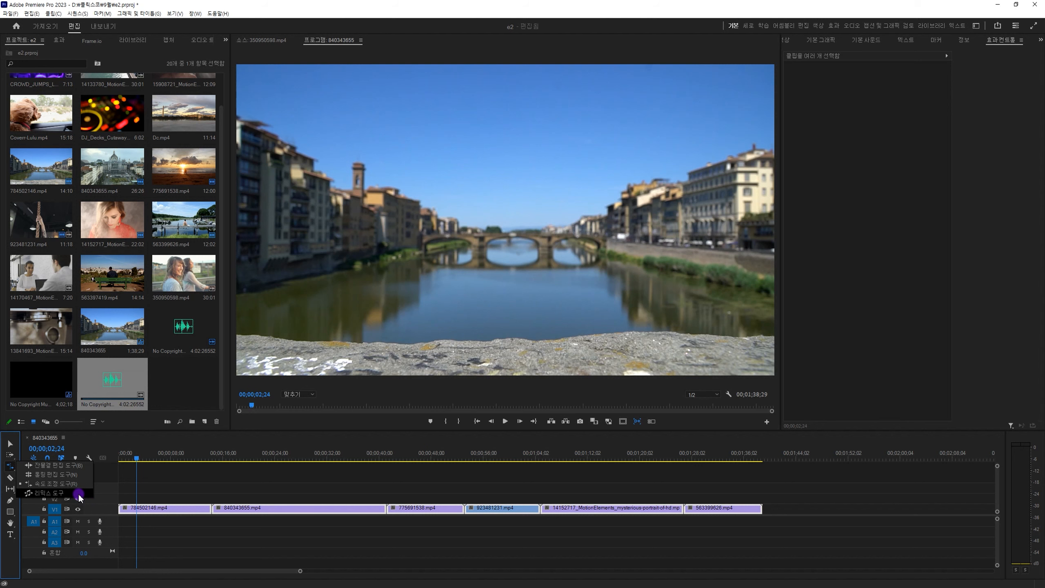
{"action": "left_click_drag", "start_coordinate": [81, 499], "coordinate": [81, 499]}
{"action": "left_click_drag", "start_coordinate": [218, 455], "coordinate": [121, 423]}
{"action": "key", "text": "v"}
{"action": "left_click_drag", "start_coordinate": [190, 332], "coordinate": [123, 525]}
{"action": "key", "text": "minus"}
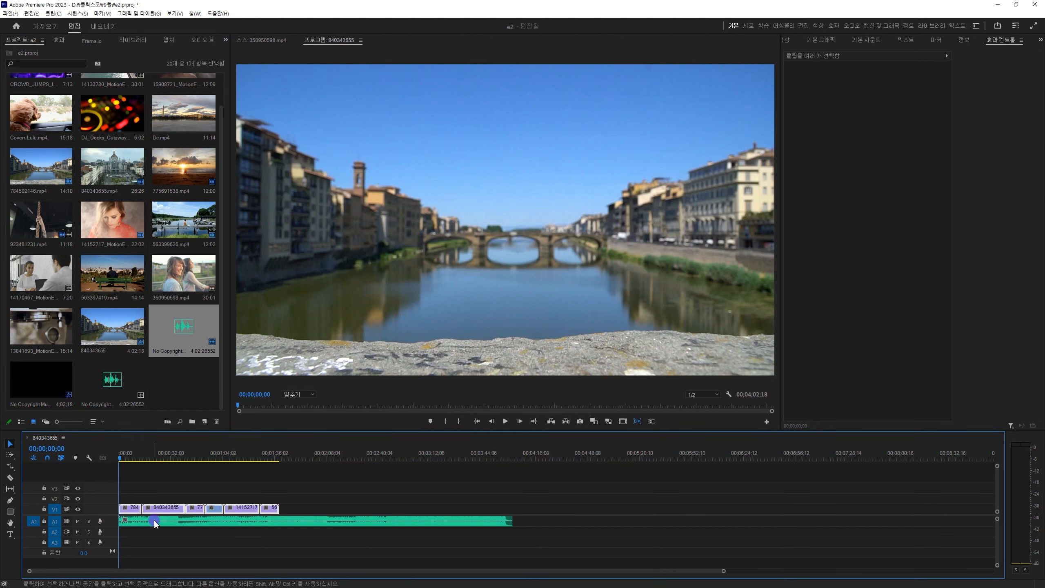
Copy all the video clips on V1 and paste them three times in a row from 00:01:38:29.
{"action": "left_click_drag", "start_coordinate": [308, 486], "coordinate": [112, 508]}
{"action": "left_click_drag", "start_coordinate": [275, 454], "coordinate": [284, 459]}
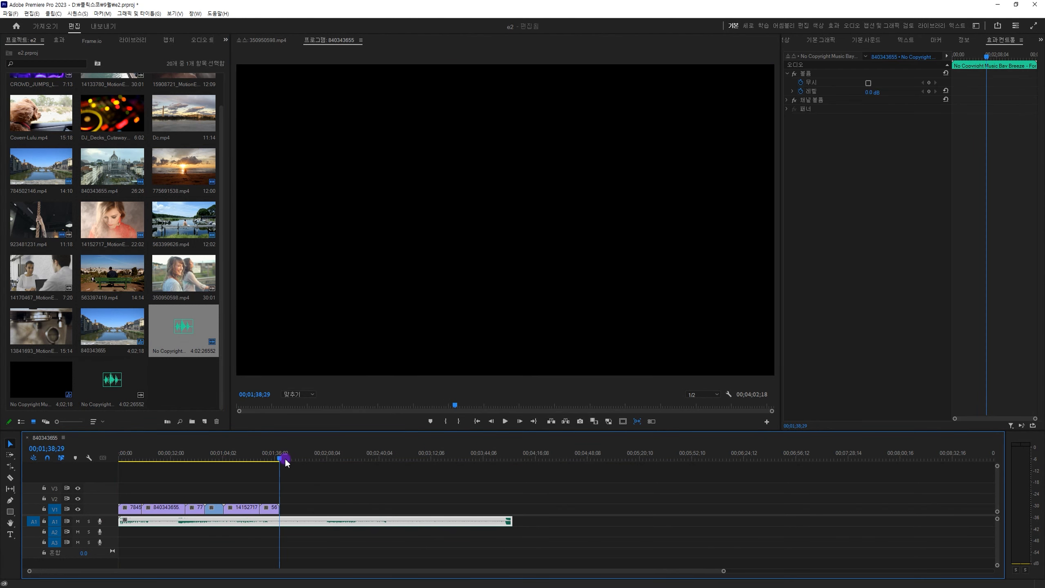
{"action": "left_click", "coordinate": [329, 506]}
{"action": "key", "text": "ctrl+v"}
{"action": "key", "text": "ctrl+v"}
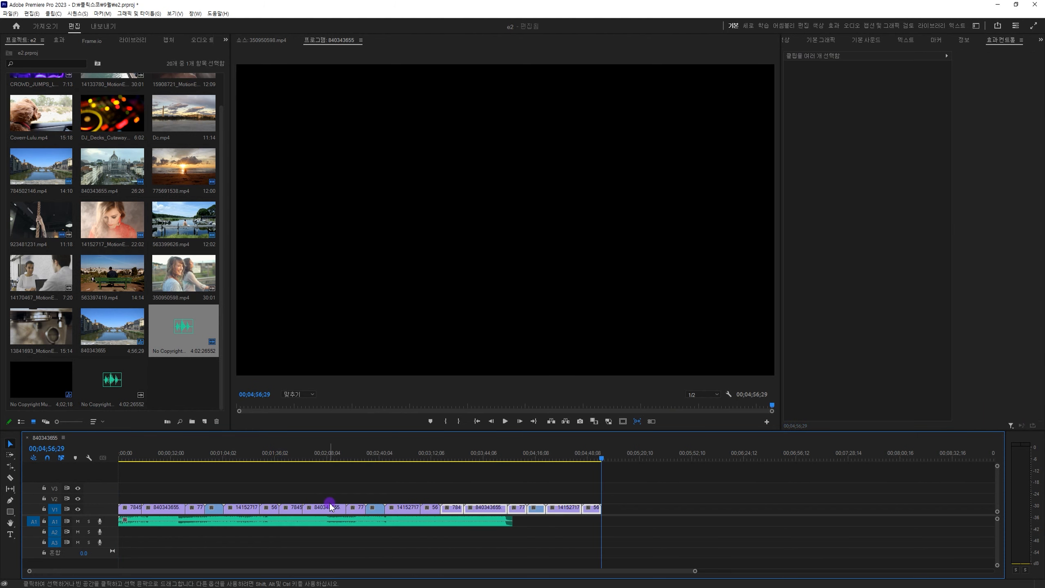
{"action": "key", "text": "ctrl+v"}
{"action": "left_click", "coordinate": [389, 458]}
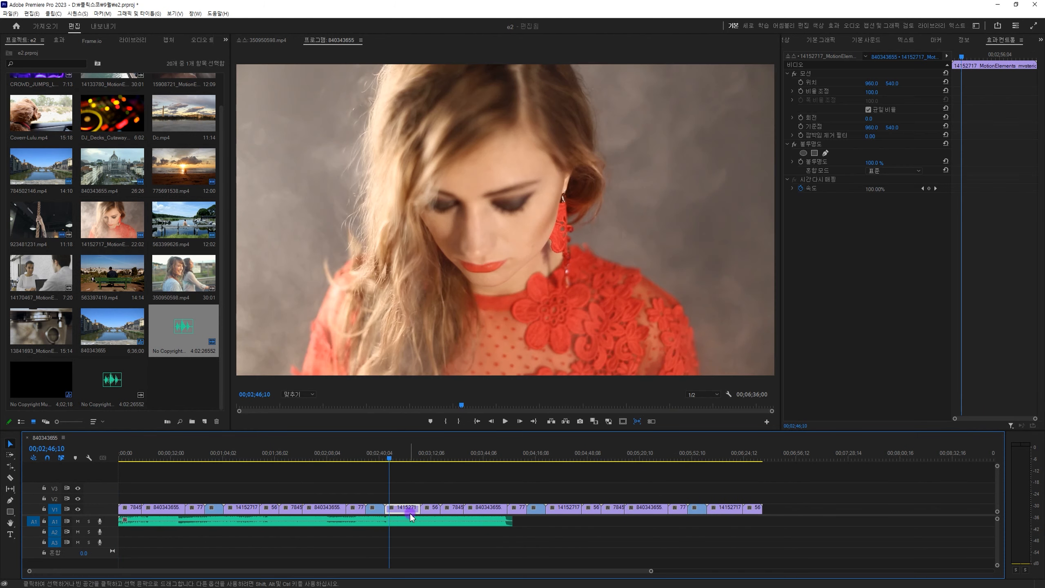
Duplicate the A1 music clip directly behind the original and delete the copy.
{"action": "left_click", "coordinate": [412, 523]}
{"action": "left_click_drag", "start_coordinate": [249, 527], "coordinate": [670, 526]}
{"action": "left_click_drag", "start_coordinate": [320, 523], "coordinate": [697, 528]}
{"action": "left_click", "coordinate": [697, 528]}
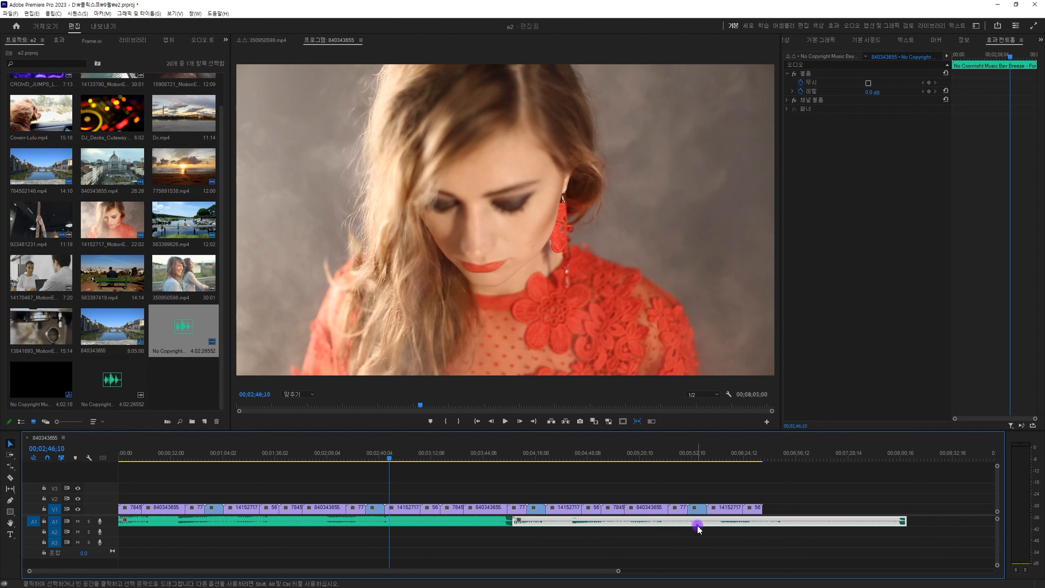
{"action": "key", "text": "Delete"}
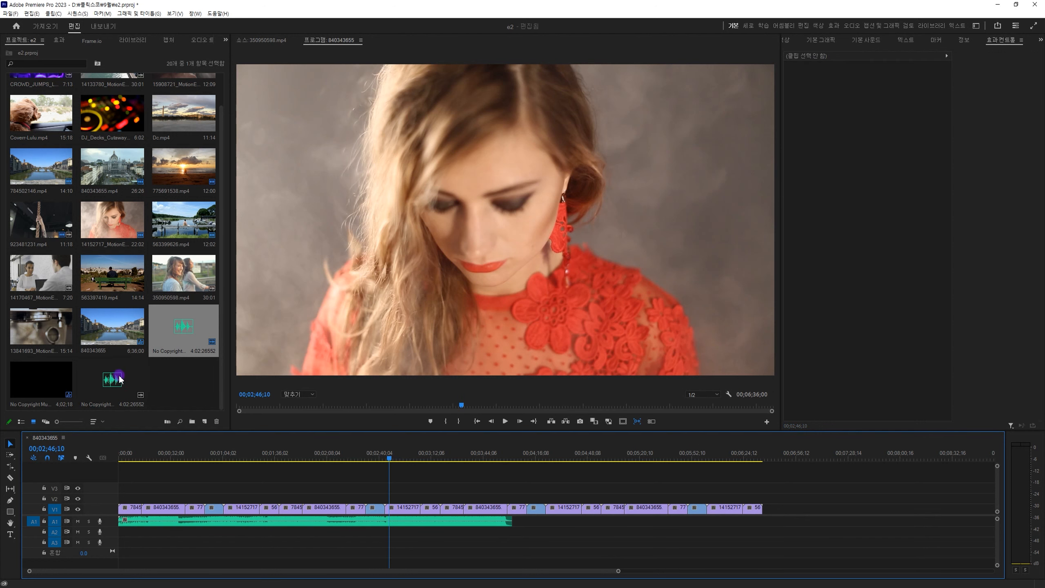
Place the project's music file on A1 directly behind the first music clip, and delete it again.
{"action": "left_click_drag", "start_coordinate": [120, 379], "coordinate": [518, 524]}
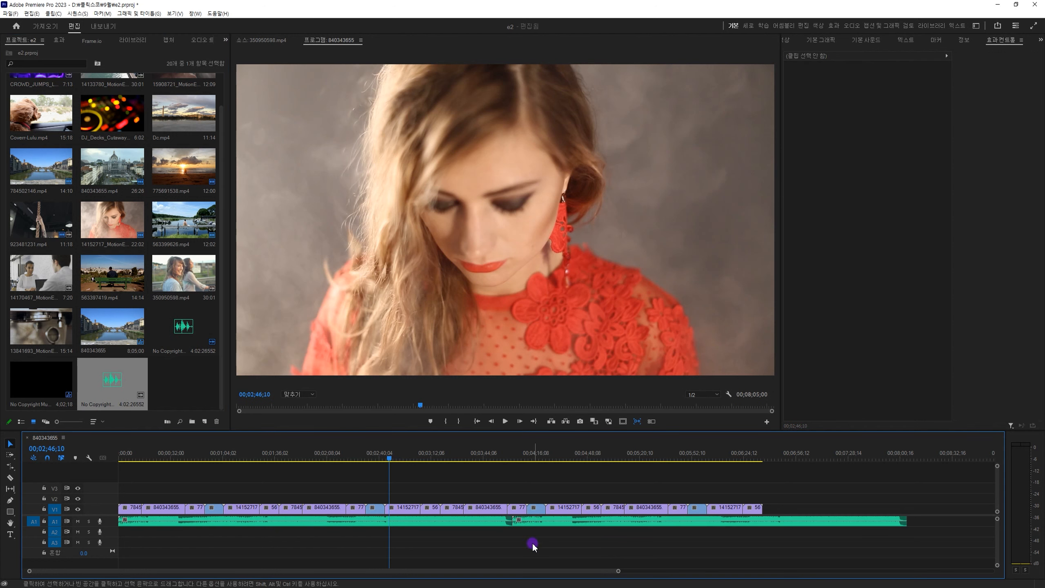
{"action": "left_click", "coordinate": [600, 521]}
{"action": "key", "text": "Delete"}
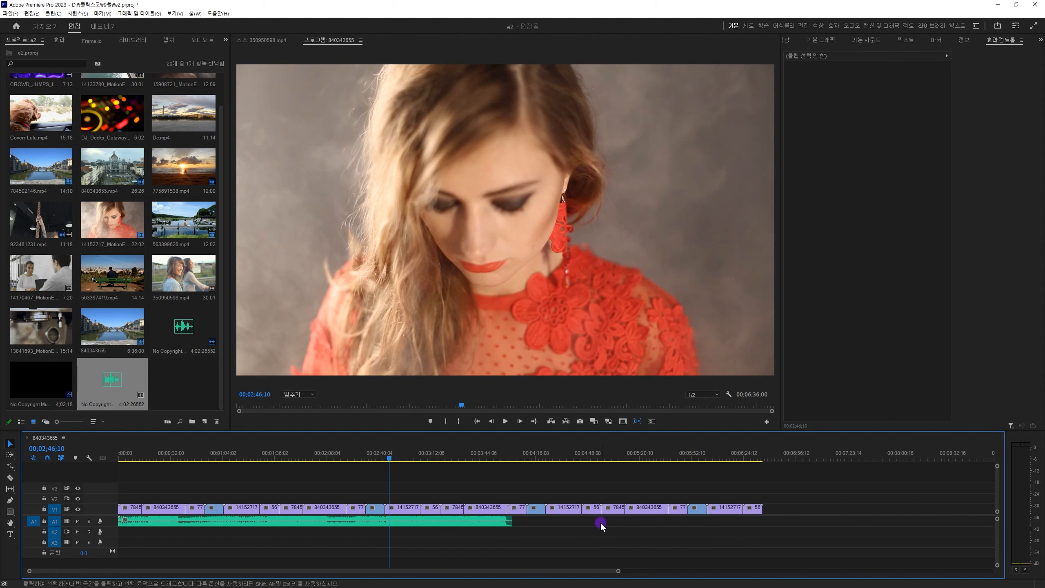
Duplicate the A1 music clip a small gap behind the original and expand the A1 track to show its waveform.
{"action": "left_click_drag", "start_coordinate": [265, 522], "coordinate": [668, 523]}
{"action": "left_click", "coordinate": [509, 453]}
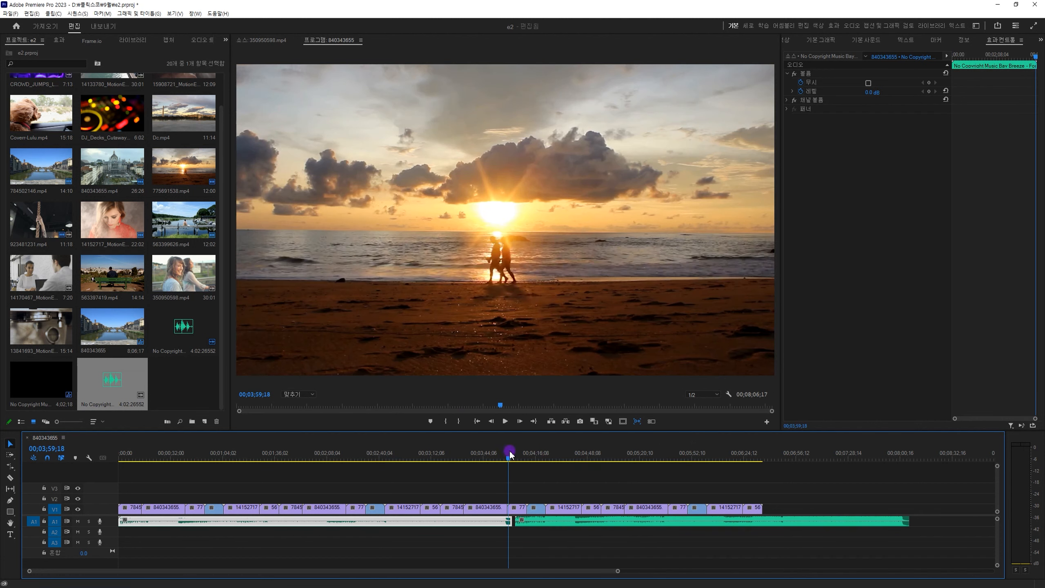
{"action": "key", "text": "equal"}
{"action": "key", "text": "equal"}
{"action": "key", "text": "equal"}
{"action": "double_click", "coordinate": [107, 528]}
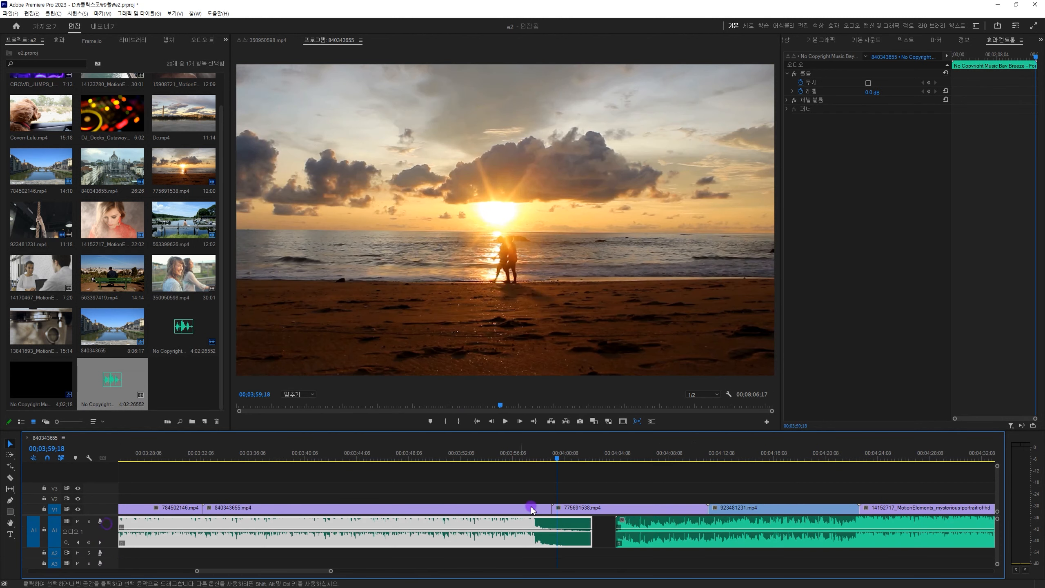
Preview the first music clip's ending, butt the second music clip against it, and play through the join.
{"action": "left_click", "coordinate": [534, 458]}
{"action": "key", "text": "space"}
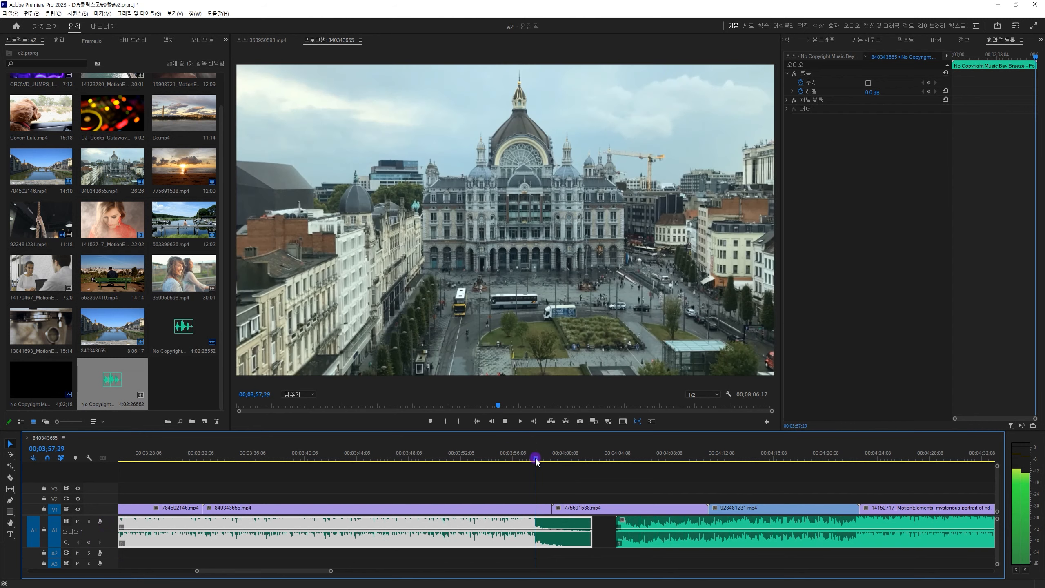
{"action": "key", "text": "space"}
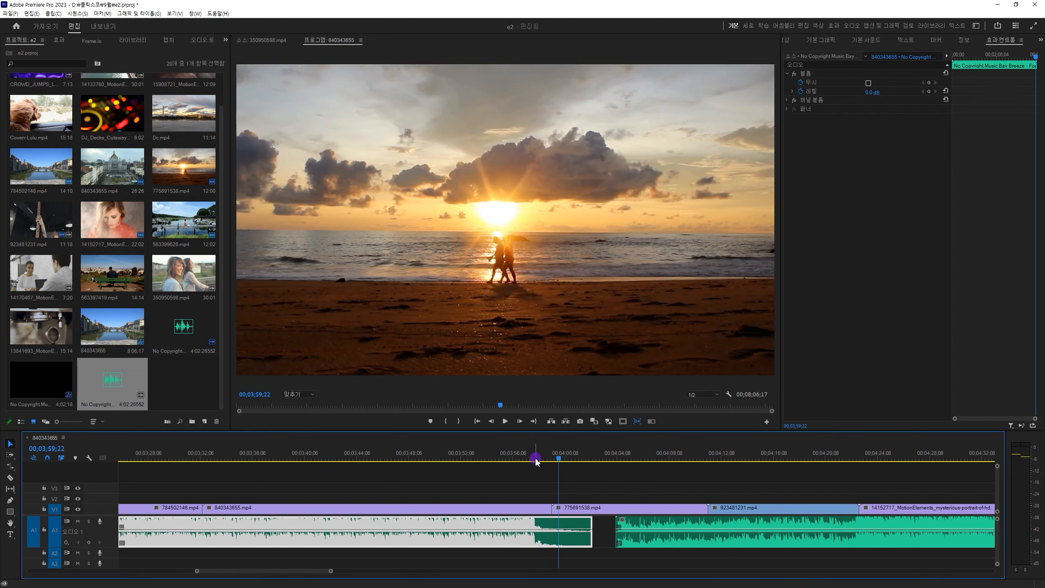
{"action": "left_click_drag", "start_coordinate": [637, 527], "coordinate": [612, 520]}
{"action": "key", "text": "space"}
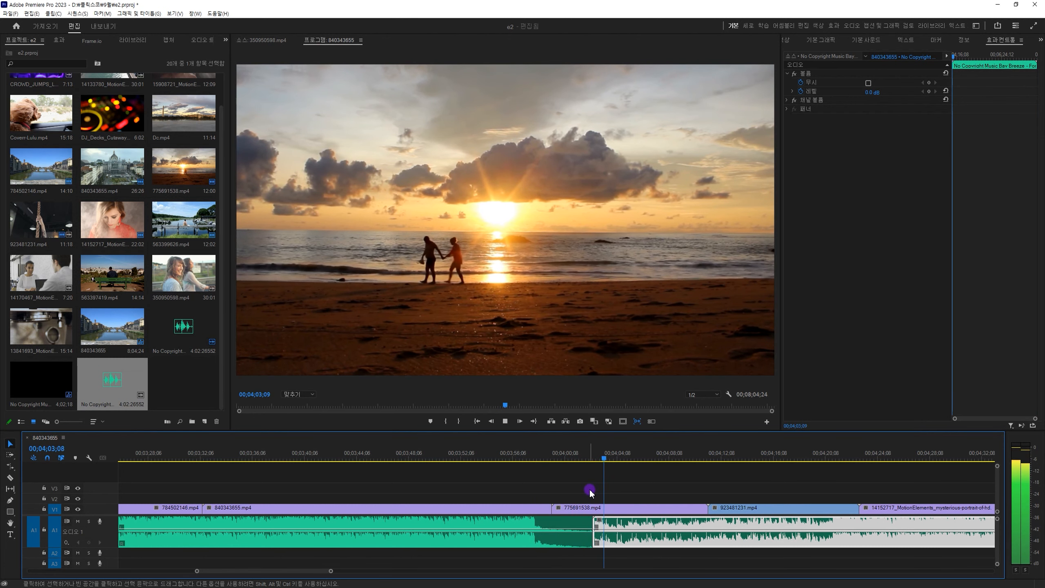
{"action": "key", "text": "space"}
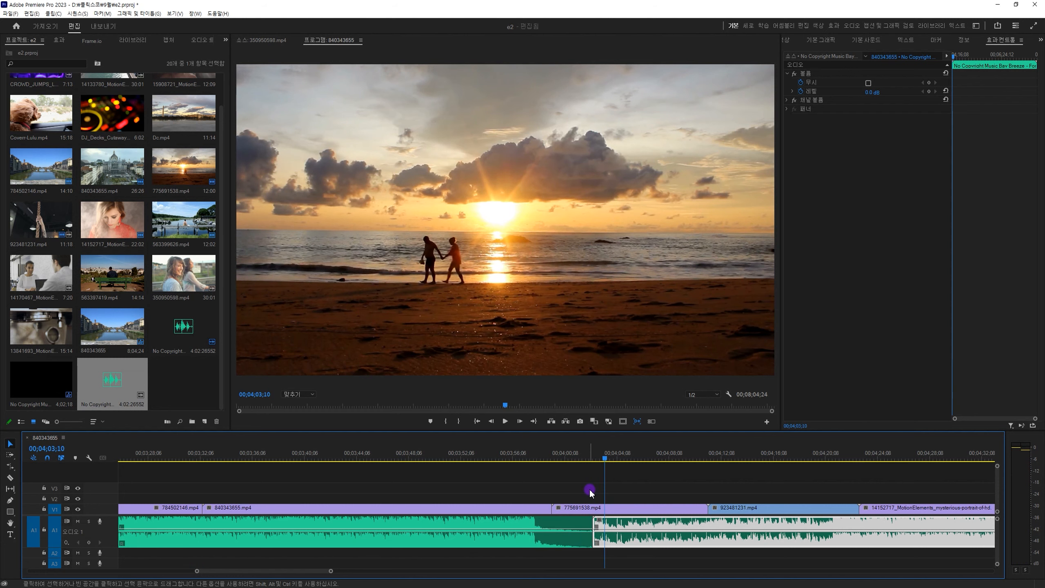
Razor-cut the first music clip at 00:02:05:14 and delete the piece after the cut.
{"action": "key", "text": "minus"}
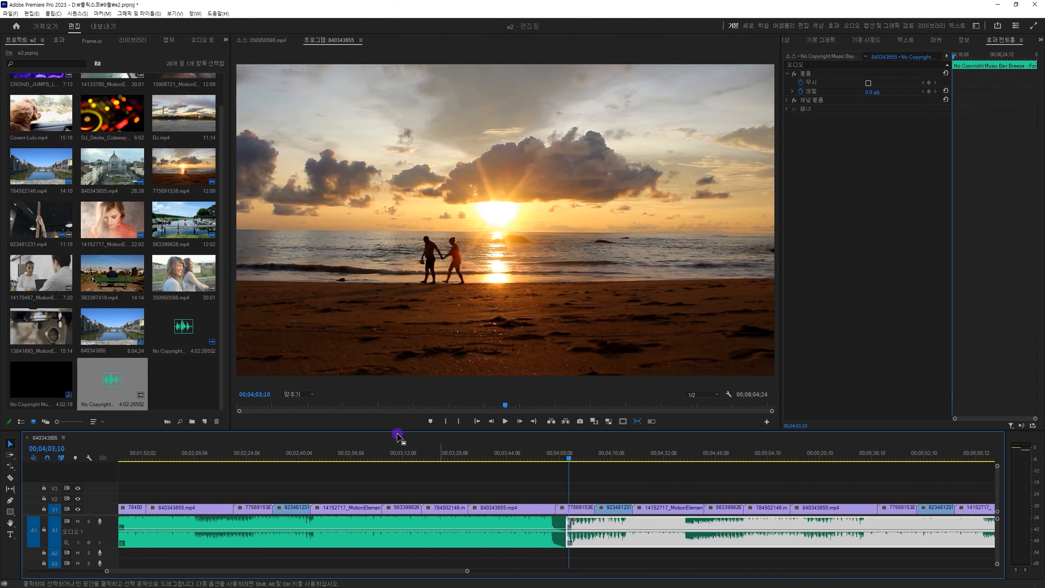
{"action": "left_click", "coordinate": [332, 448]}
{"action": "key", "text": "minus"}
{"action": "mouse_move", "coordinate": [331, 445]}
{"action": "left_mouse_down"}
{"action": "mouse_move", "coordinate": [367, 452]}
{"action": "mouse_move", "coordinate": [232, 448]}
{"action": "mouse_move", "coordinate": [346, 452]}
{"action": "mouse_move", "coordinate": [324, 455]}
{"action": "left_mouse_up"}
{"action": "key", "text": "c"}
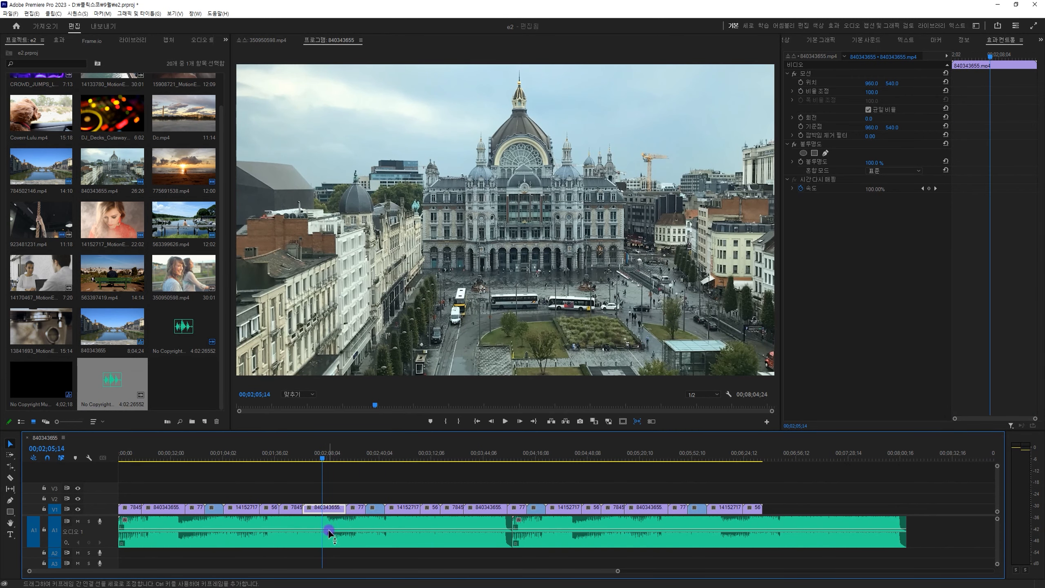
{"action": "left_click", "coordinate": [323, 524]}
{"action": "key", "text": "v"}
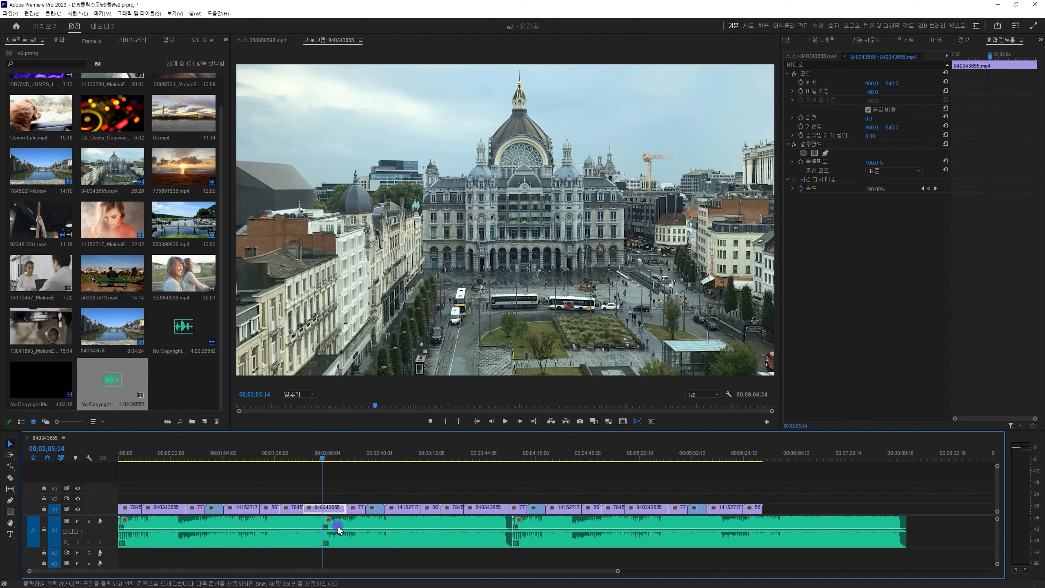
{"action": "left_click", "coordinate": [335, 525]}
{"action": "key", "text": "Delete"}
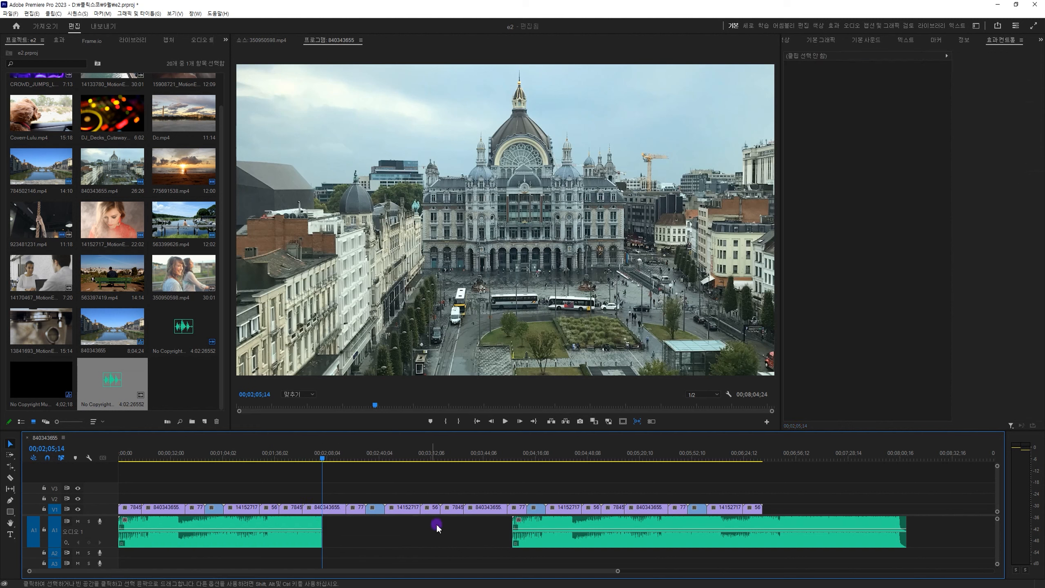
Razor-cut the second music clip below the end of the last 840343655.mp4 copy and delete the piece before the cut.
{"action": "key", "text": "c"}
{"action": "left_click", "coordinate": [668, 523]}
{"action": "key", "text": "v"}
{"action": "left_click", "coordinate": [641, 524]}
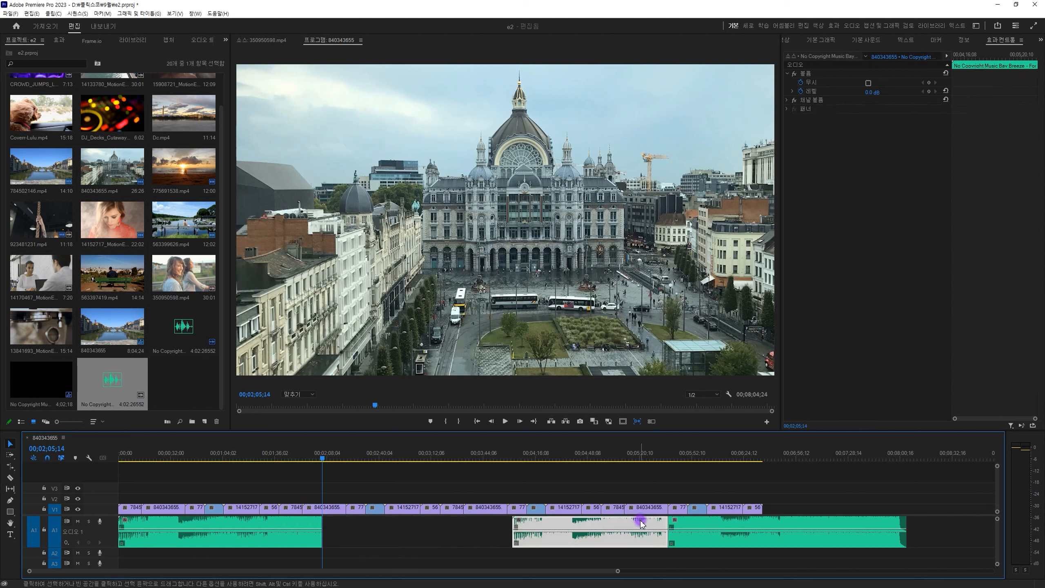
{"action": "key", "text": "Delete"}
Move the remaining second music piece to 00:02:05:14, directly against the first piece on A1.
{"action": "left_click", "coordinate": [302, 520]}
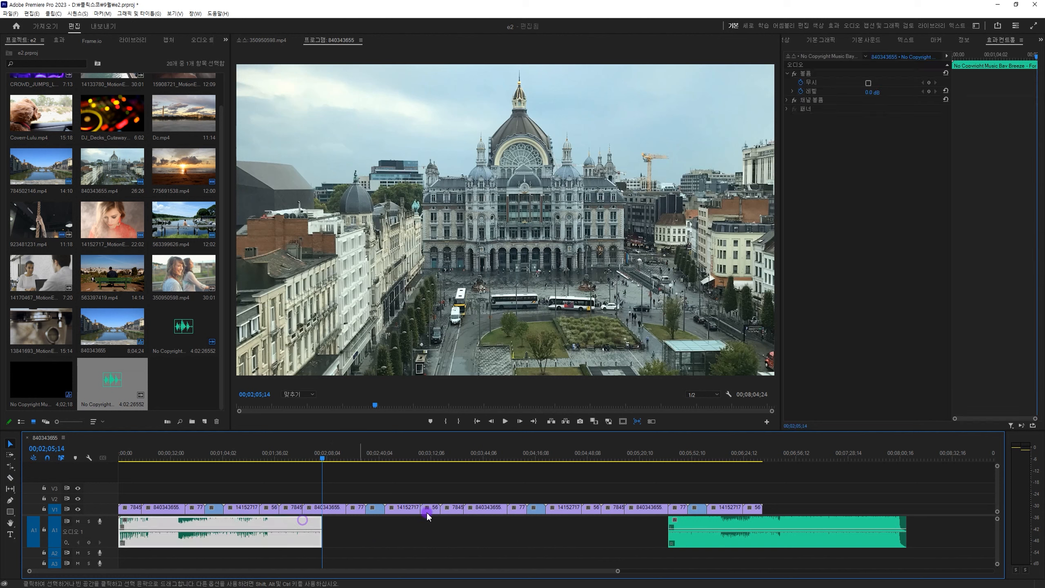
{"action": "left_click", "coordinate": [732, 526]}
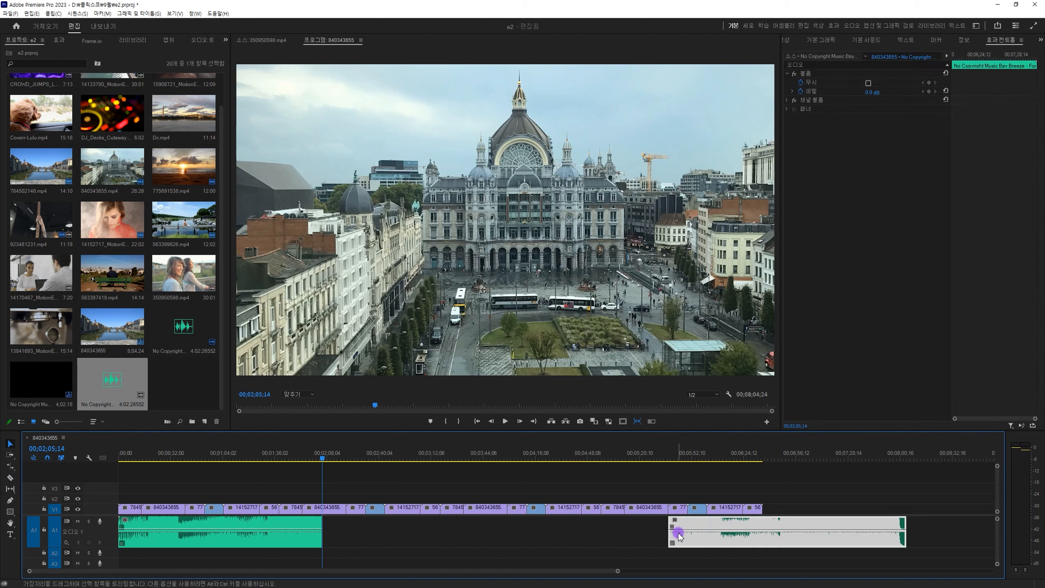
{"action": "left_click_drag", "start_coordinate": [700, 521], "coordinate": [341, 494]}
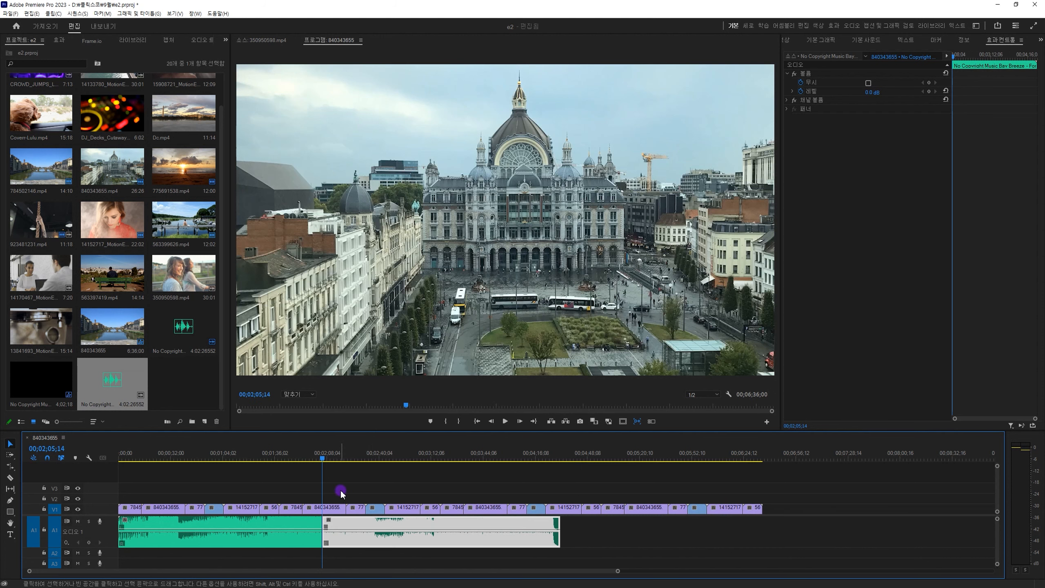
Apply a Constant Power (지속 가감속) crossfade at the join of the two music pieces and play through it.
{"action": "key", "text": "="}
{"action": "key", "text": "="}
{"action": "key", "text": "="}
{"action": "key", "text": "="}
{"action": "left_click_drag", "start_coordinate": [586, 558], "coordinate": [504, 530]}
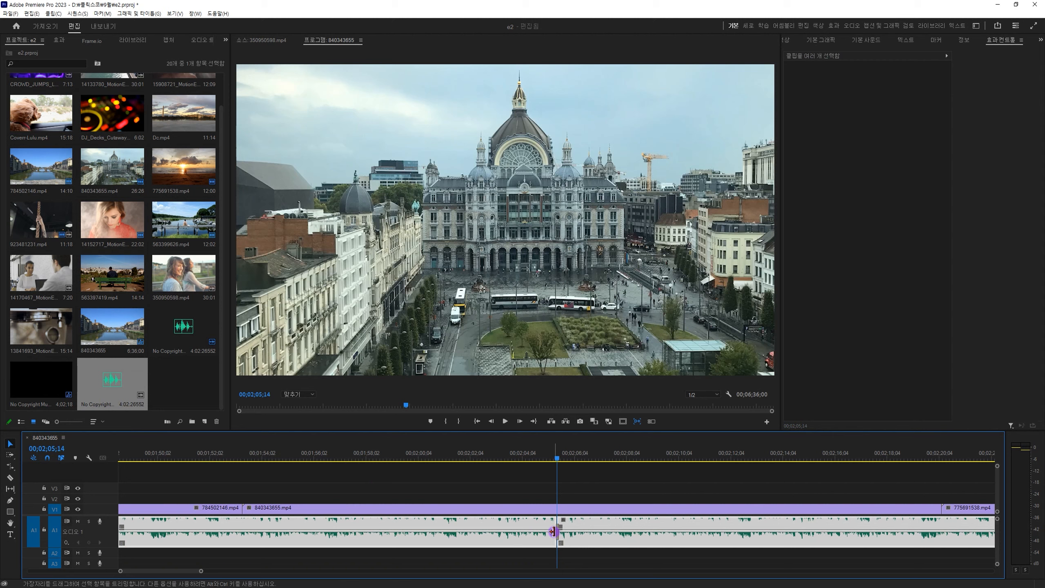
{"action": "key", "text": "="}
{"action": "key", "text": "="}
{"action": "key", "text": "="}
{"action": "key", "text": "="}
{"action": "left_click", "coordinate": [557, 532]}
{"action": "left_click", "coordinate": [553, 485]}
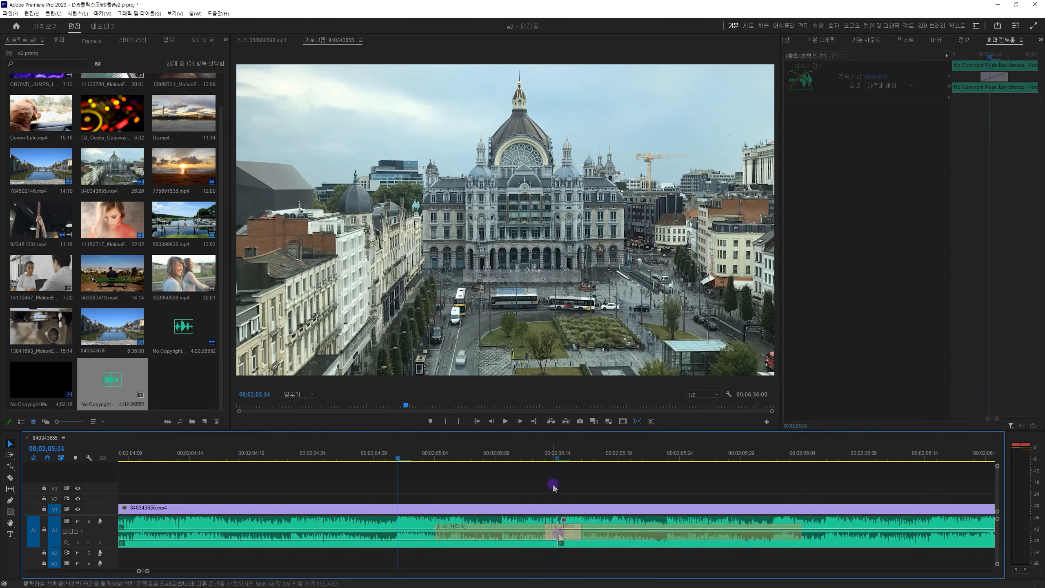
{"action": "left_click", "coordinate": [489, 529]}
{"action": "key", "text": "space"}
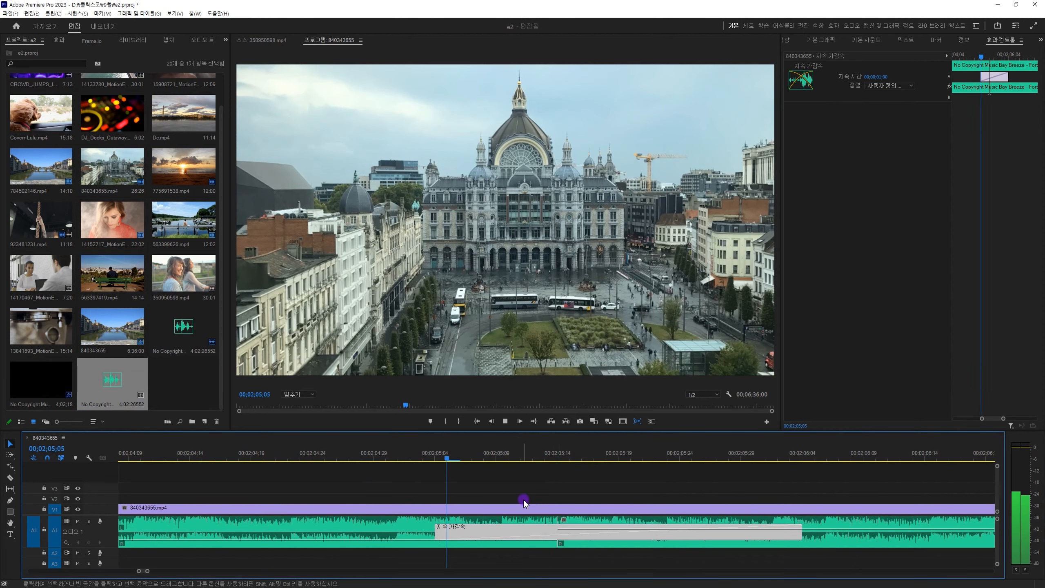
{"action": "left_click", "coordinate": [523, 500]}
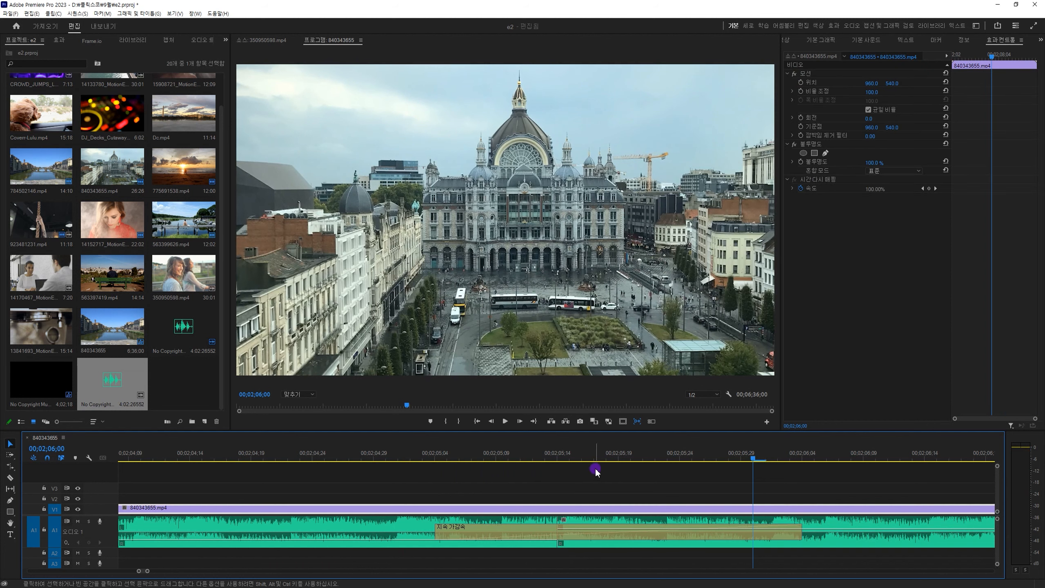
Select both music pieces on A1 and delete them.
{"action": "key", "text": "-"}
{"action": "key", "text": "-"}
{"action": "key", "text": "-"}
{"action": "key", "text": "-"}
{"action": "key", "text": "-"}
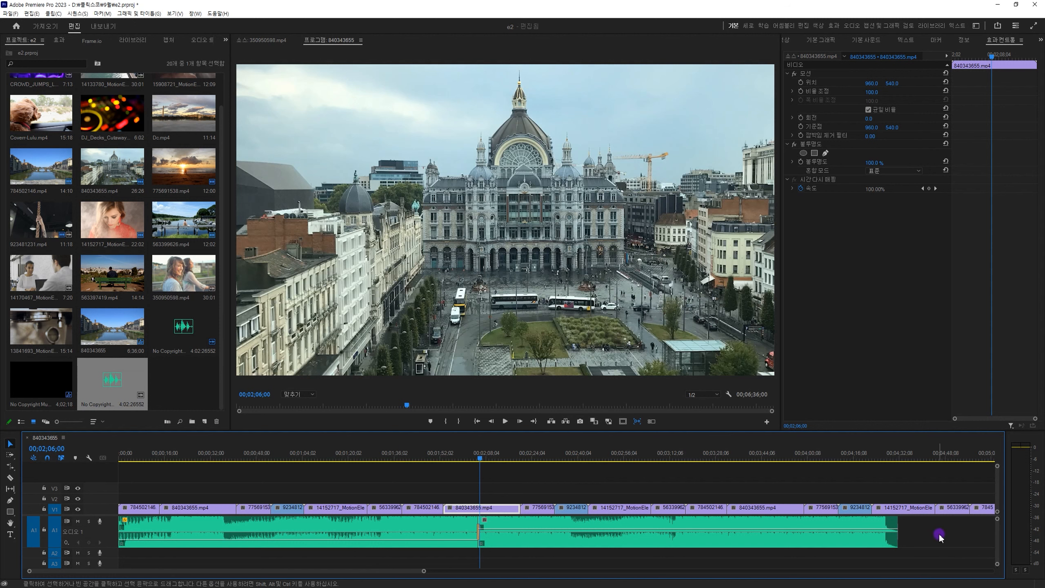
{"action": "left_click_drag", "start_coordinate": [939, 534], "coordinate": [306, 534]}
{"action": "key", "text": "Delete"}
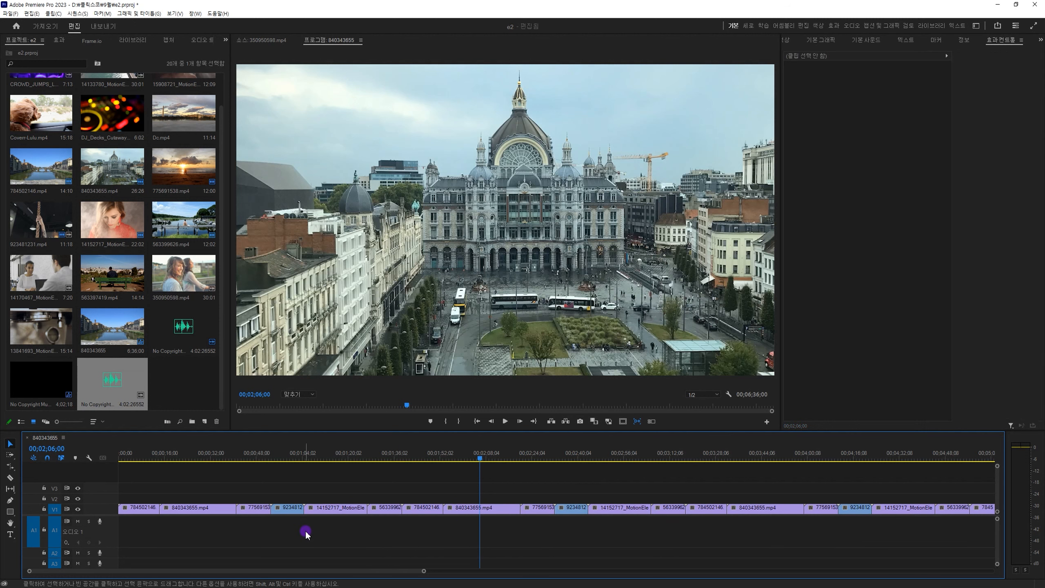
Place the No Copyright music on the emptied A1 track at 00:00:00:00.
{"action": "key", "text": "Home"}
{"action": "key", "text": "minus"}
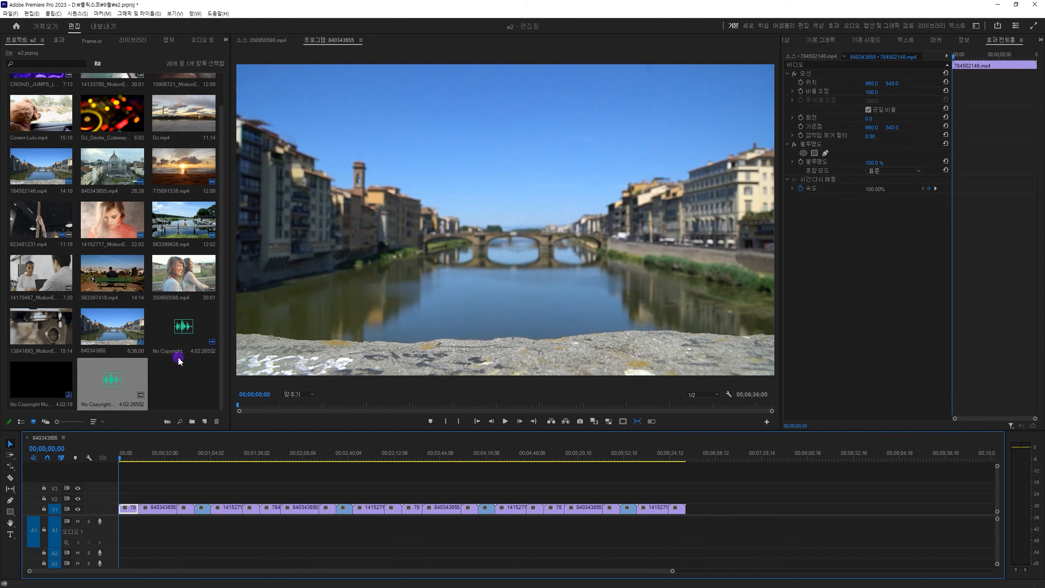
{"action": "left_click_drag", "start_coordinate": [177, 356], "coordinate": [119, 531]}
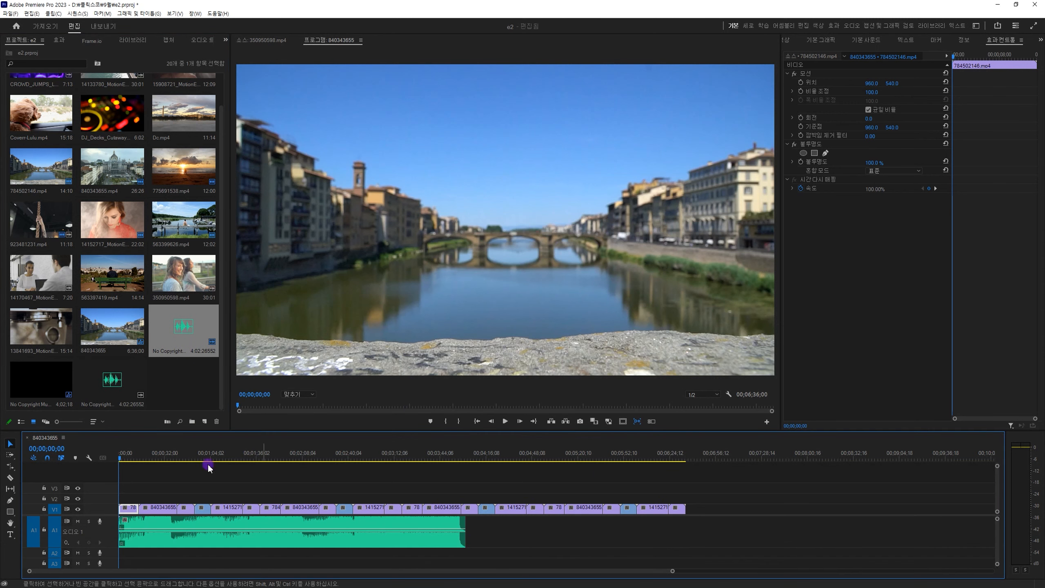
Extend the No Copyright music on A1 with the Remix tool to a target duration of 00:06:36:00, matching the video's end.
{"action": "left_click", "coordinate": [11, 466]}
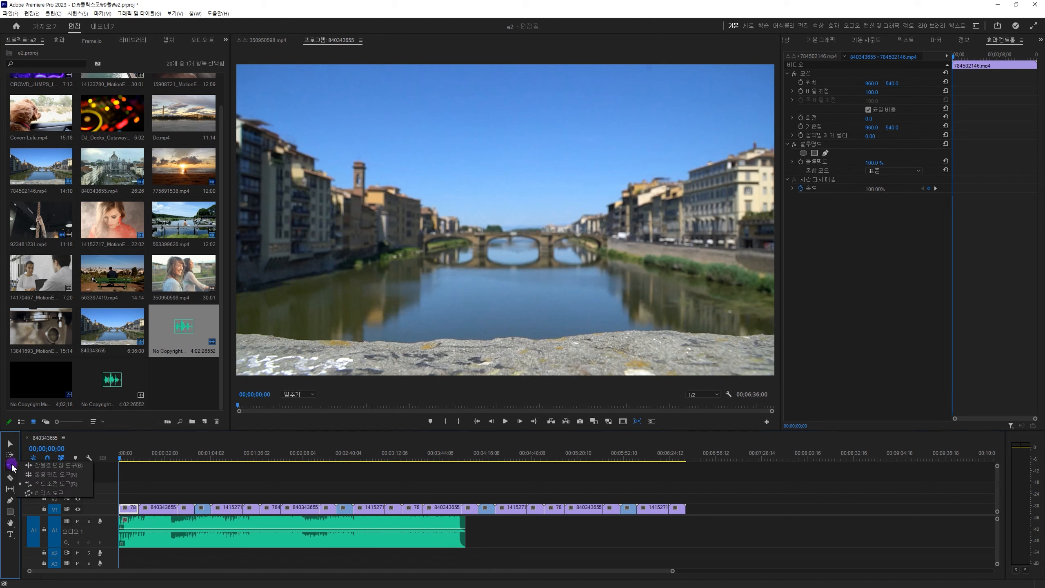
{"action": "left_click", "coordinate": [58, 492]}
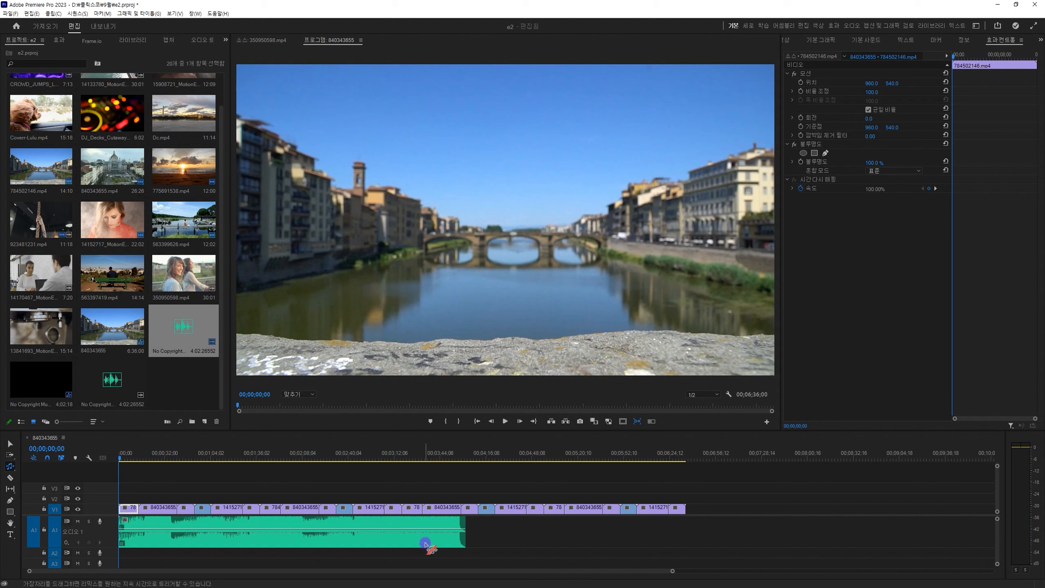
{"action": "left_click_drag", "start_coordinate": [466, 527], "coordinate": [686, 527]}
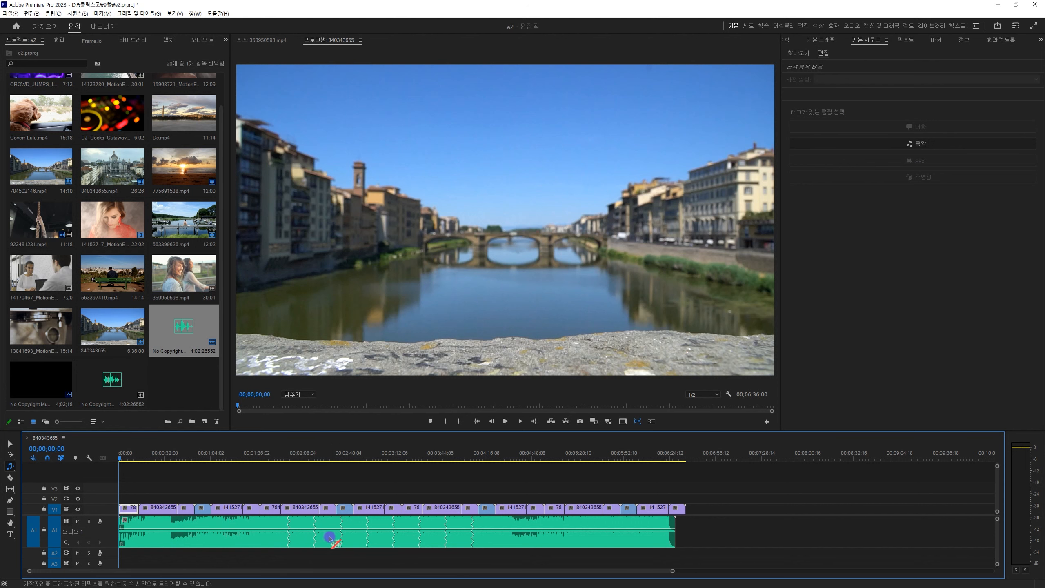
Play the remixed music around its first remix seam, near 00:01:59:00, to check the transition.
{"action": "left_click", "coordinate": [289, 455]}
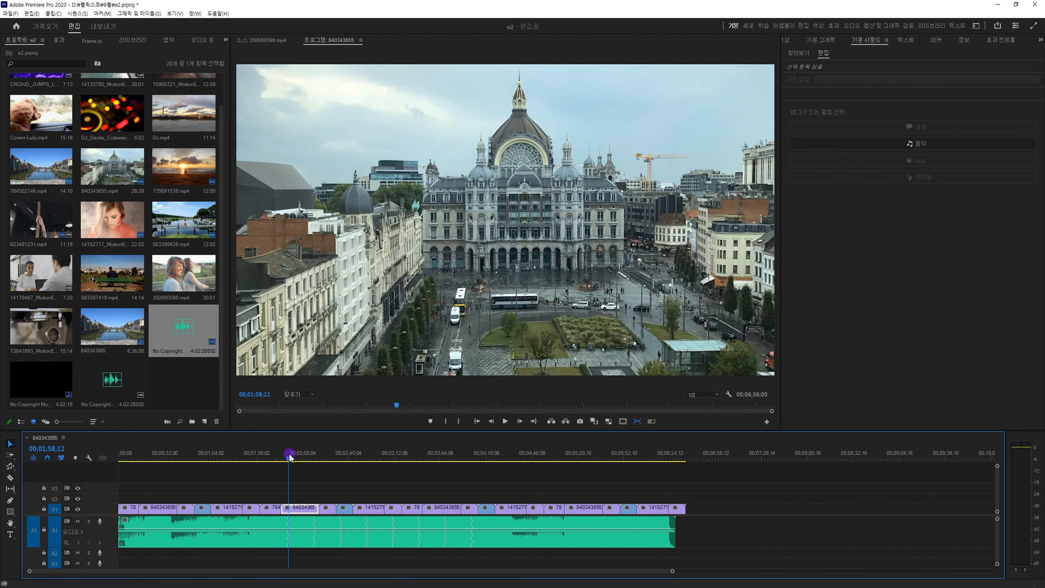
{"action": "key", "text": "equal"}
{"action": "key", "text": "equal"}
{"action": "left_click", "coordinate": [498, 528]}
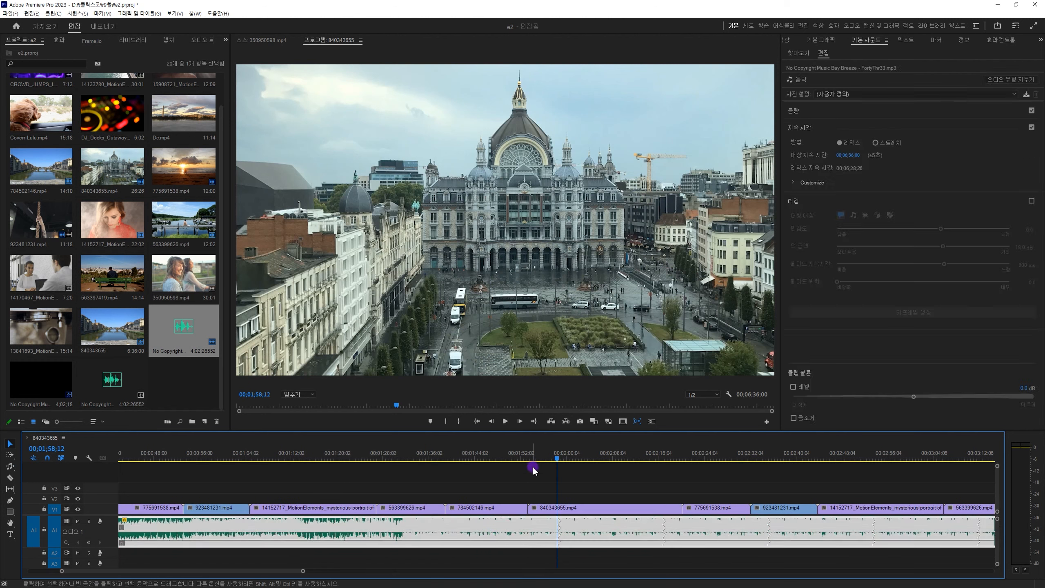
{"action": "left_click", "coordinate": [533, 454]}
{"action": "key", "text": "space"}
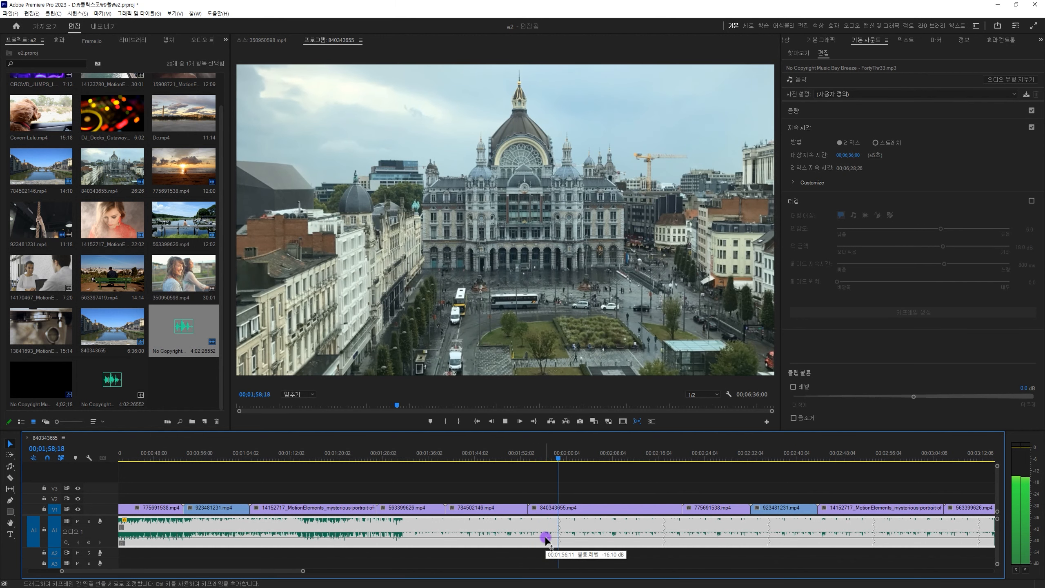
{"action": "key", "text": "space"}
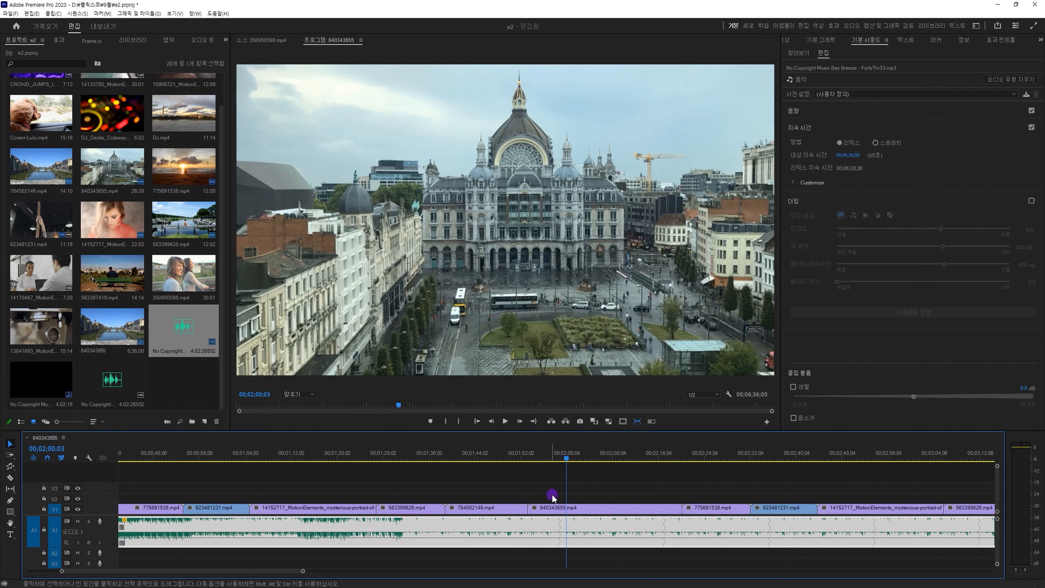
{"action": "left_click", "coordinate": [558, 456]}
{"action": "key", "text": "space"}
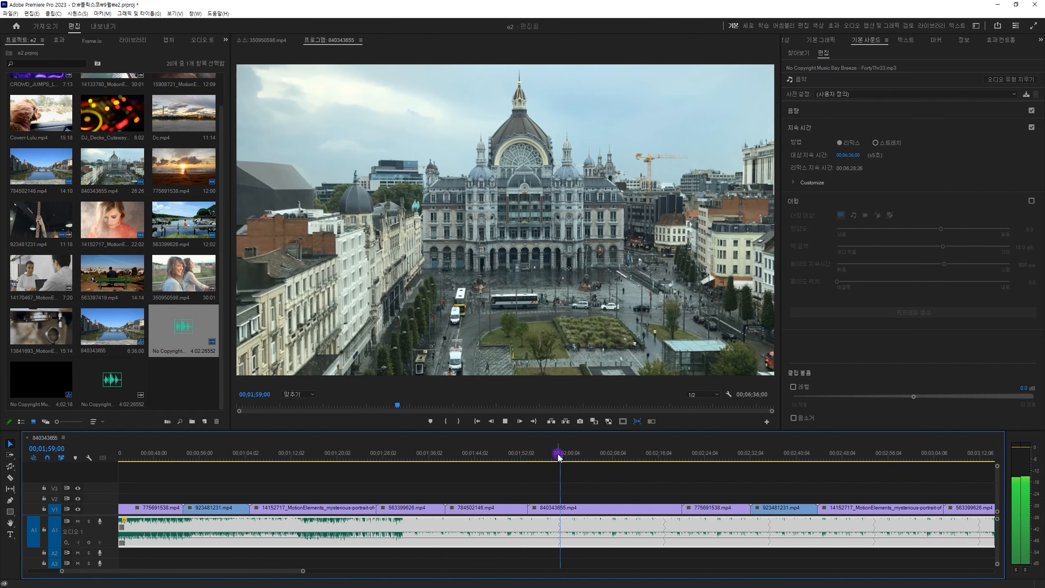
{"action": "key", "text": "space"}
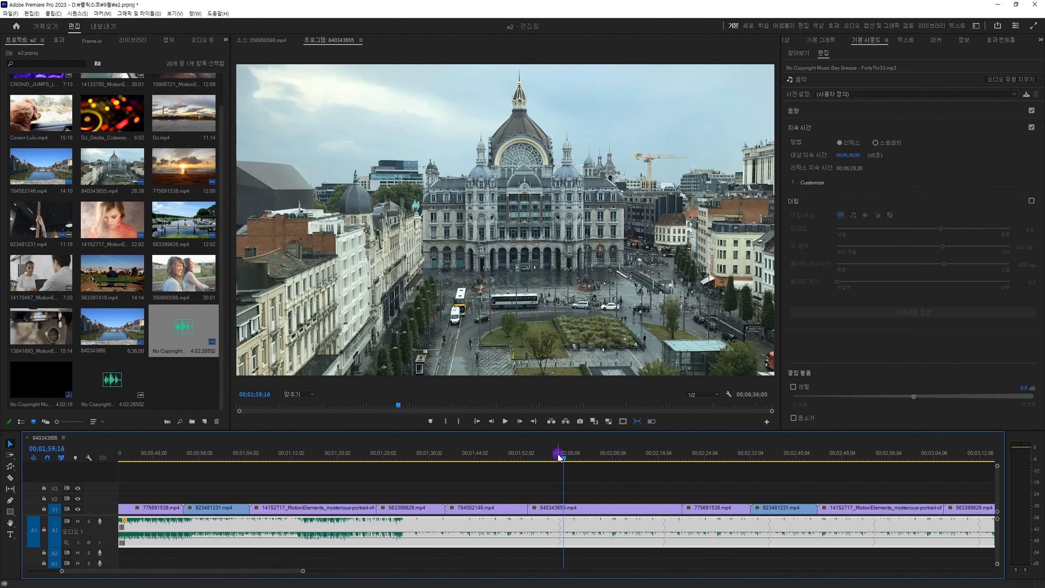
Remix the music past the video's end to a duration of 00:06:42:17 and play through its ending.
{"action": "key", "text": "minus"}
{"action": "key", "text": "minus"}
{"action": "key", "text": "minus"}
{"action": "key", "text": "minus"}
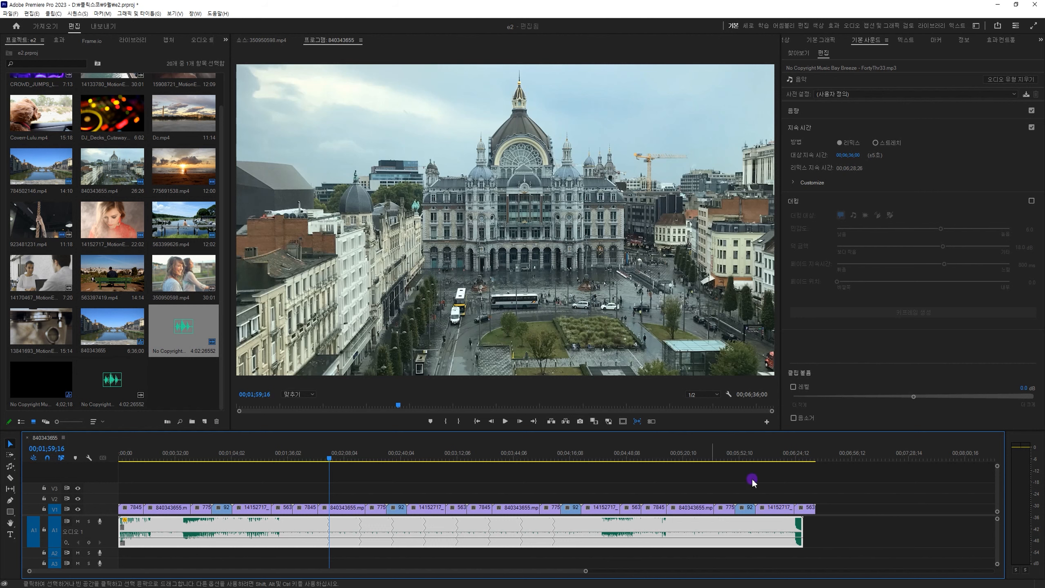
{"action": "left_click", "coordinate": [811, 456]}
{"action": "key", "text": "="}
{"action": "key", "text": "="}
{"action": "key", "text": "="}
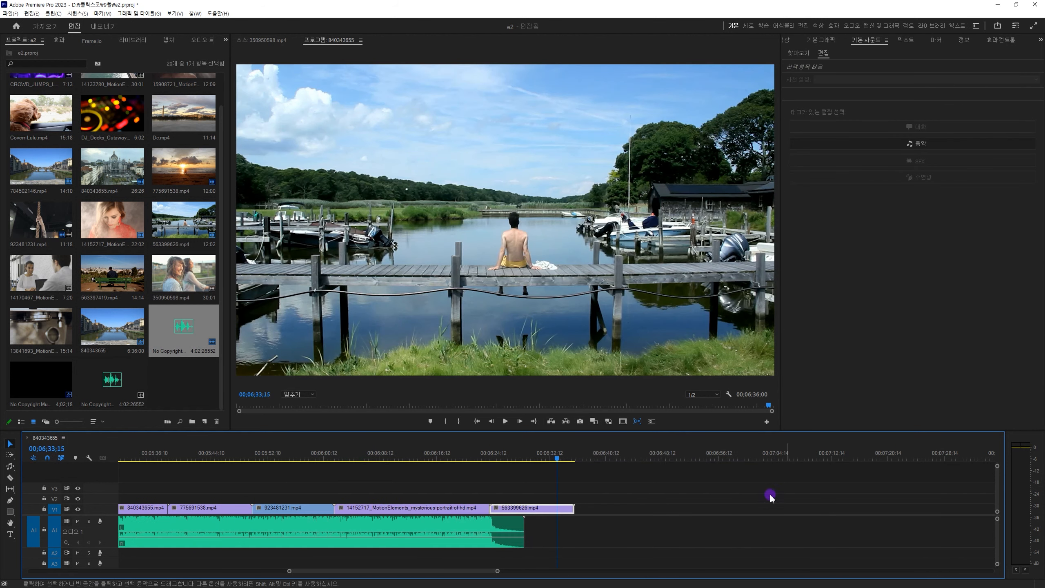
{"action": "key", "text": "minus"}
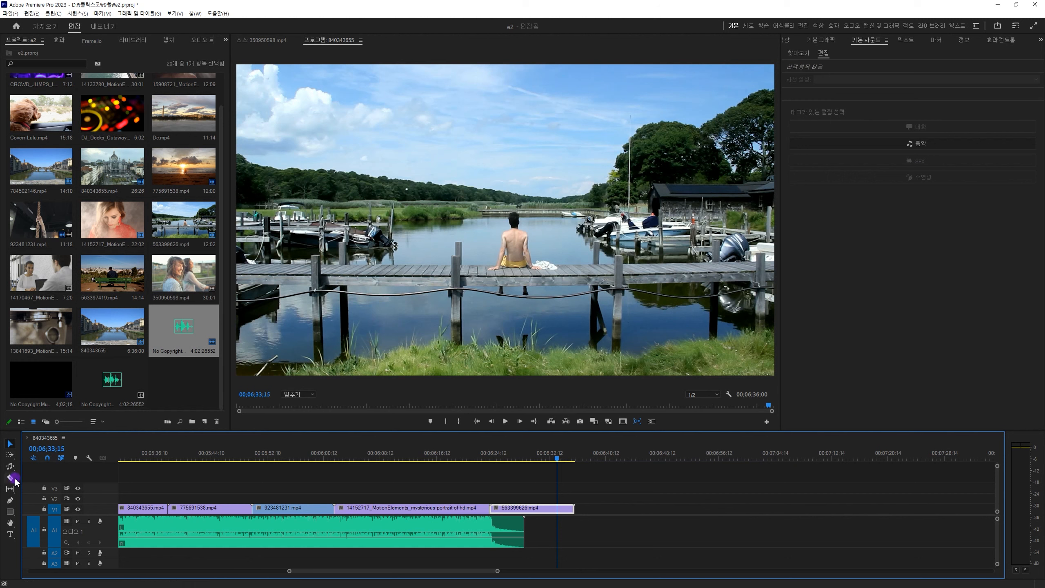
{"action": "left_click", "coordinate": [499, 530]}
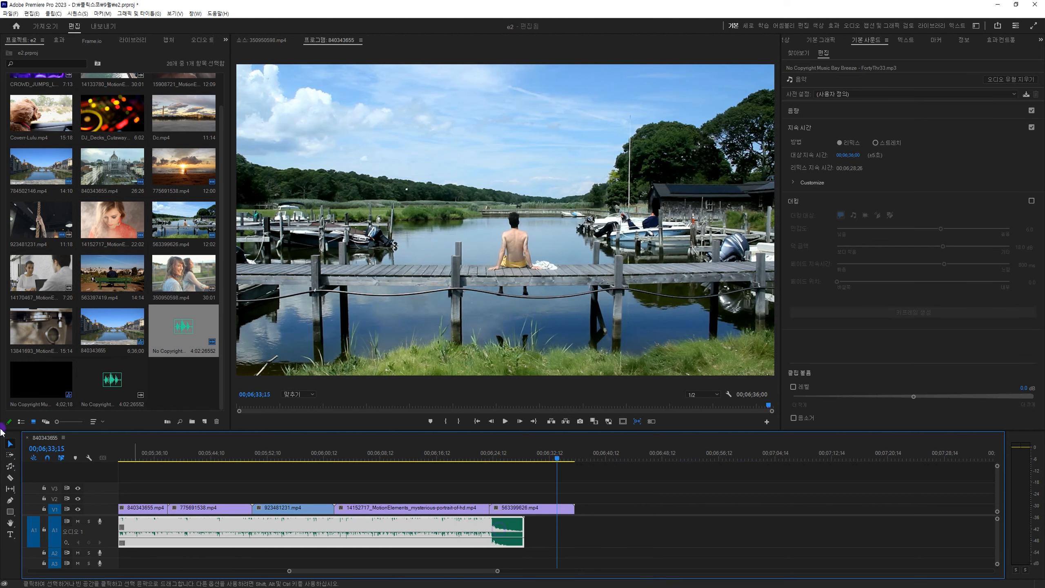
{"action": "left_click", "coordinate": [10, 467]}
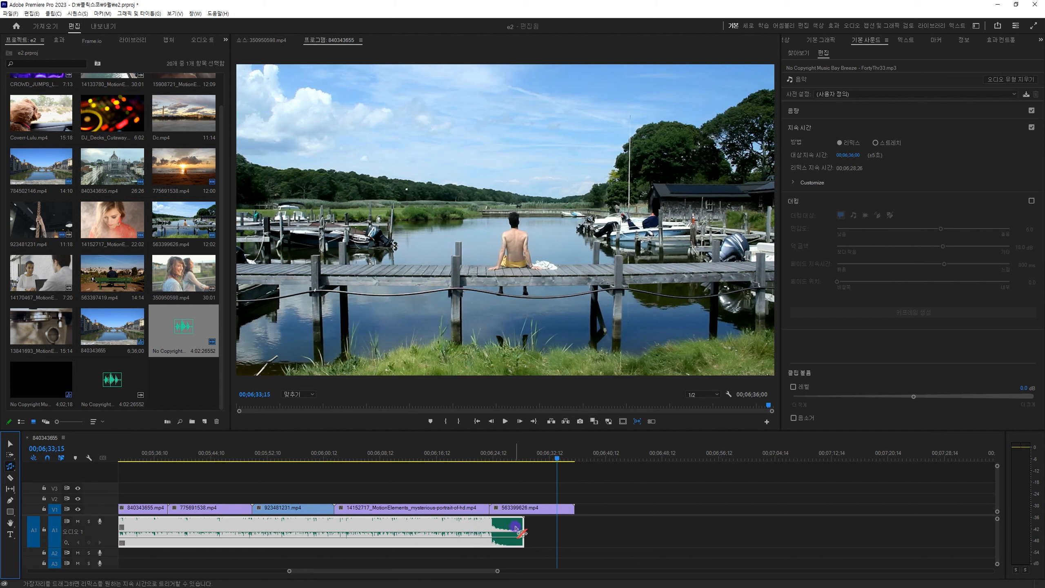
{"action": "left_click_drag", "start_coordinate": [523, 533], "coordinate": [682, 542]}
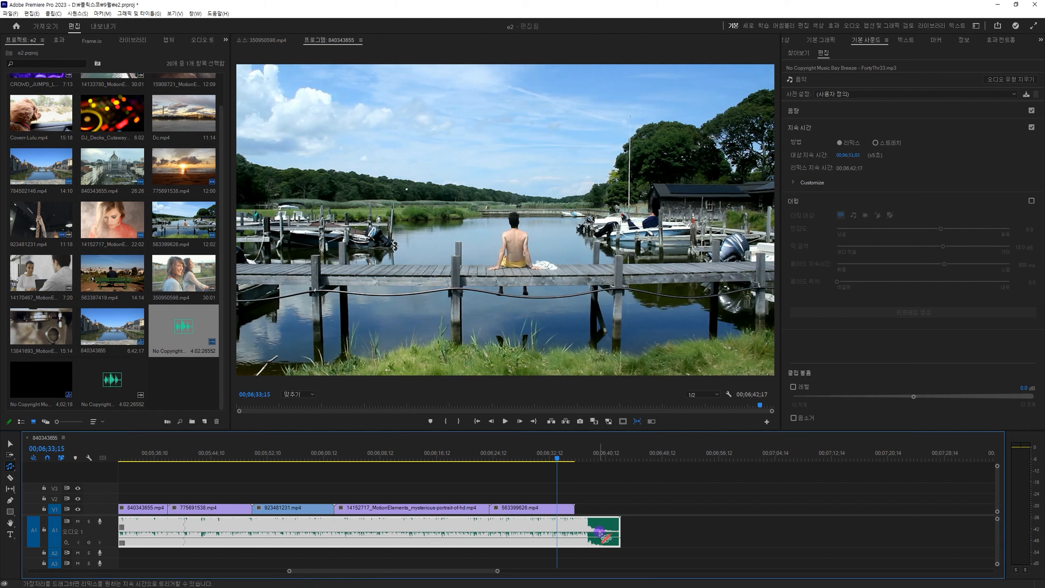
{"action": "key", "text": "space"}
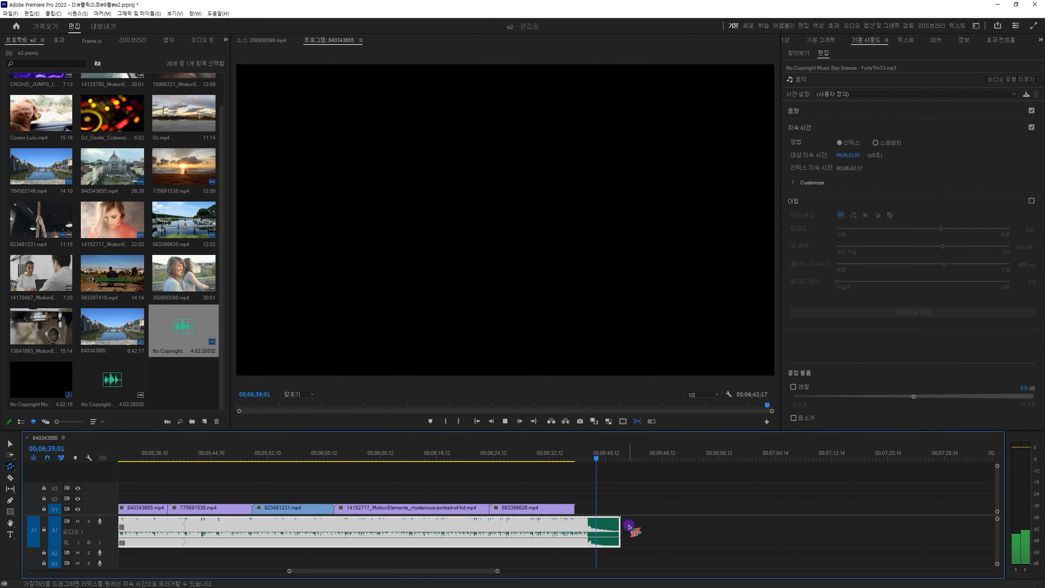
{"action": "key", "text": "space"}
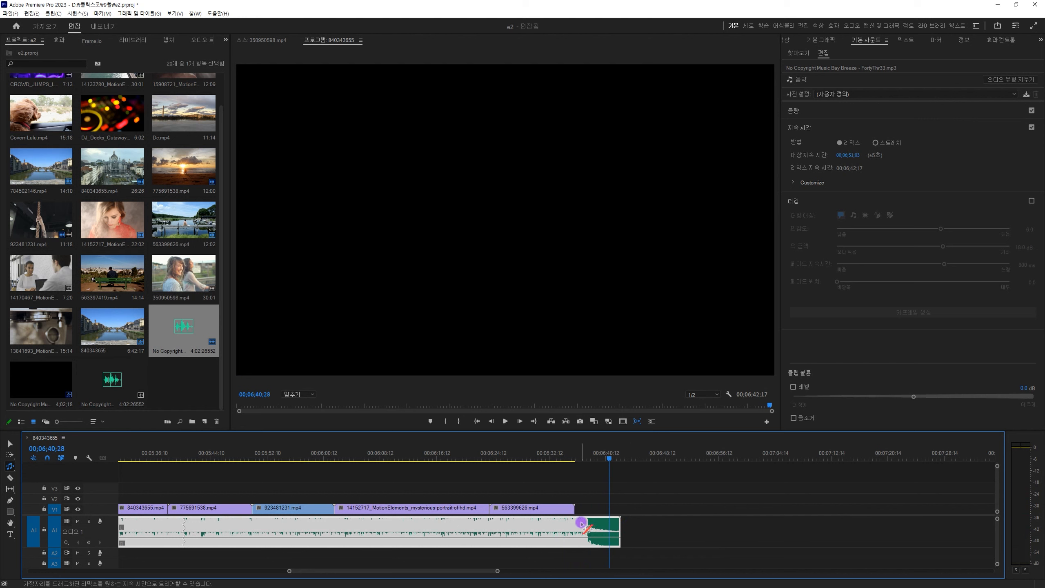
Cut the music on A1 at the video's end, 00:06:36:00, and delete the excess piece.
{"action": "key", "text": "c"}
{"action": "left_click", "coordinate": [575, 523]}
{"action": "key", "text": "v"}
{"action": "left_click", "coordinate": [591, 529]}
{"action": "key", "text": "Delete"}
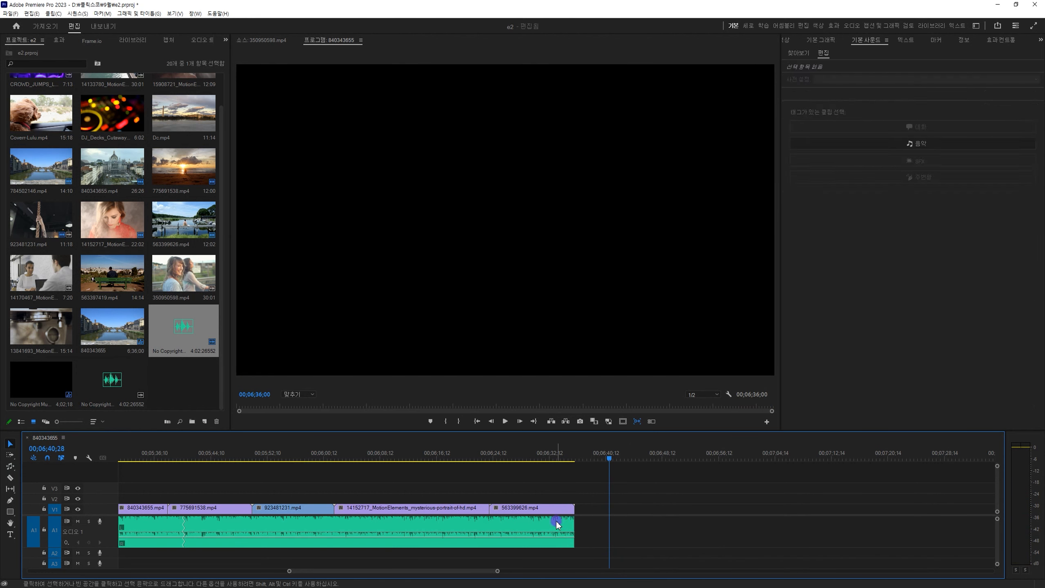
Apply a Constant Power (지속 가감속) fade-out to the end of the music and set its duration to 3 seconds.
{"action": "left_click", "coordinate": [557, 525]}
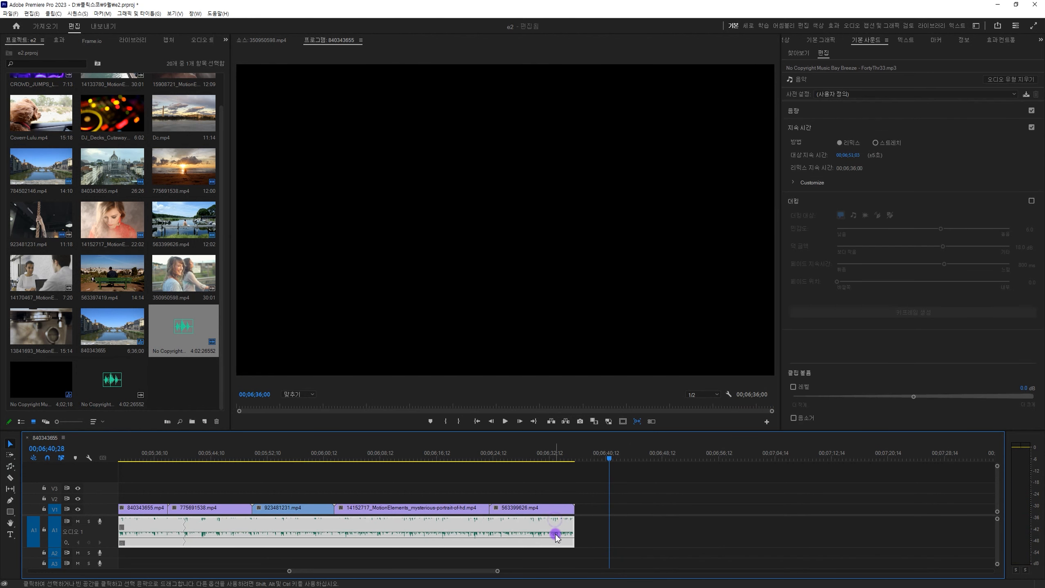
{"action": "left_click", "coordinate": [570, 450]}
{"action": "key", "text": "equal"}
{"action": "key", "text": "equal"}
{"action": "key", "text": "equal"}
{"action": "key", "text": "equal"}
{"action": "double_click", "coordinate": [609, 531]}
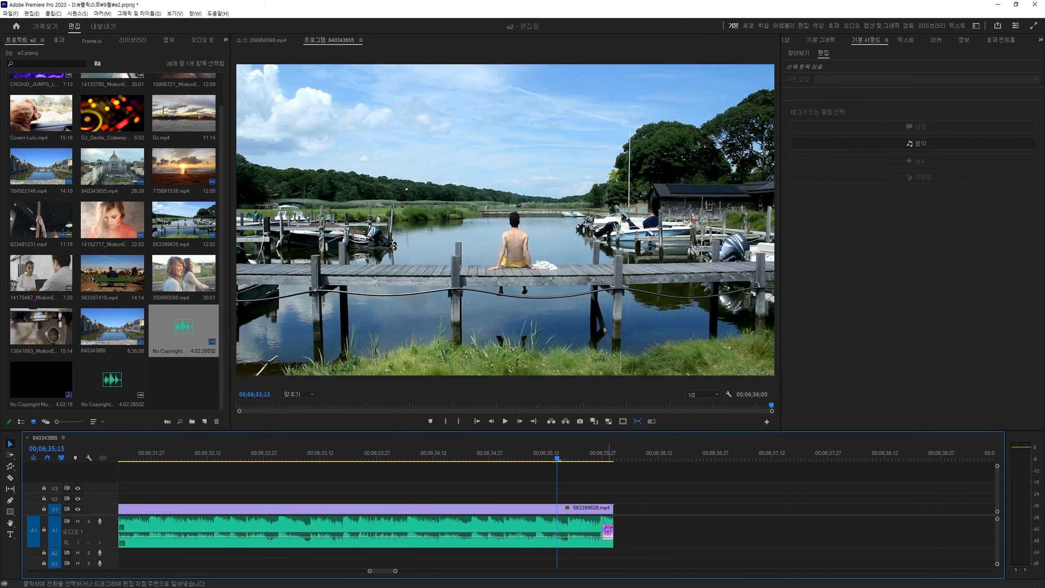
{"action": "type", "text": "300"}
{"action": "key", "text": "Return"}
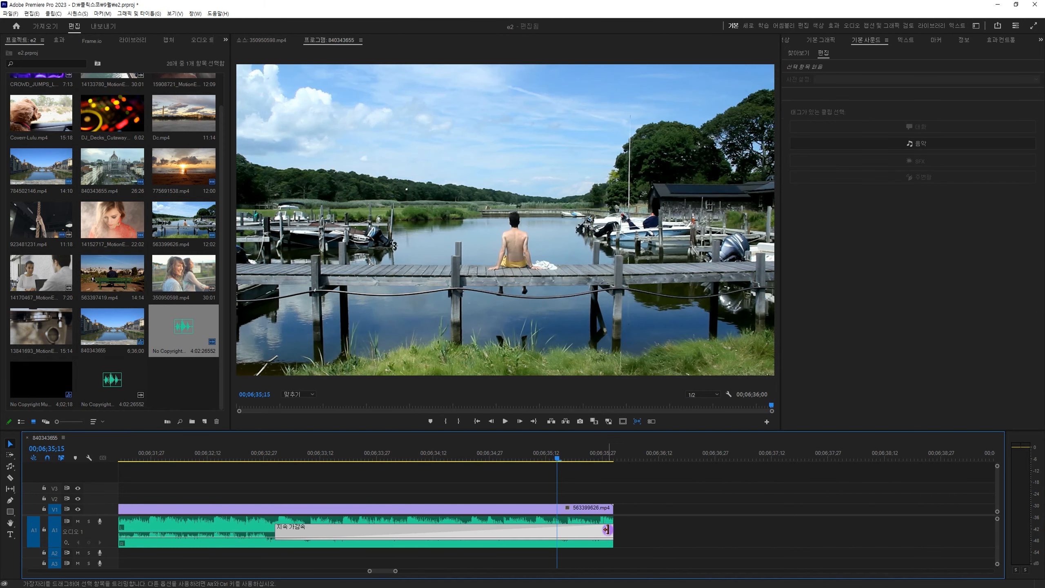
{"action": "left_click", "coordinate": [476, 456]}
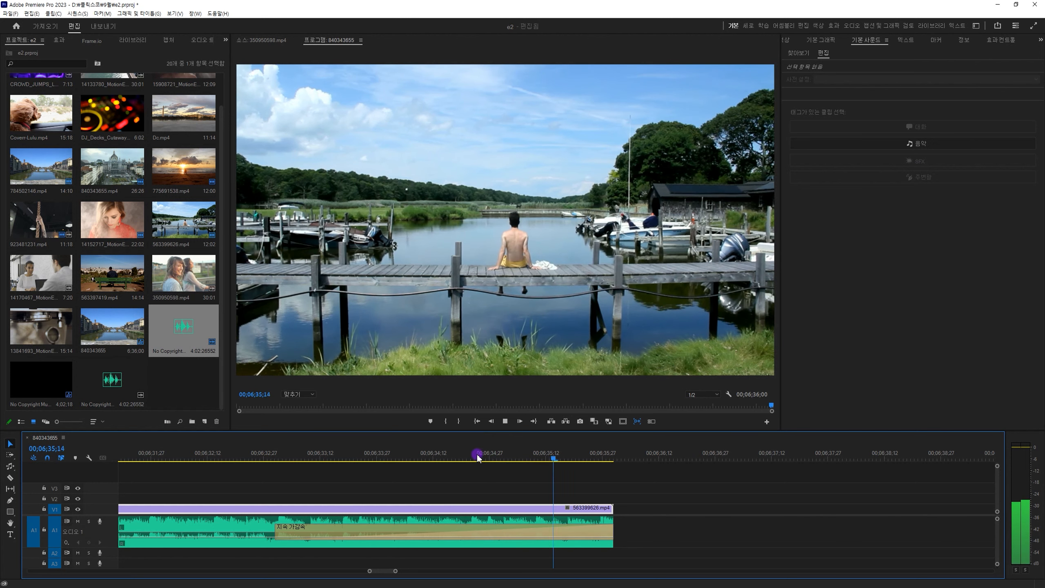
{"action": "left_click", "coordinate": [10, 467]}
{"action": "left_click", "coordinate": [63, 496]}
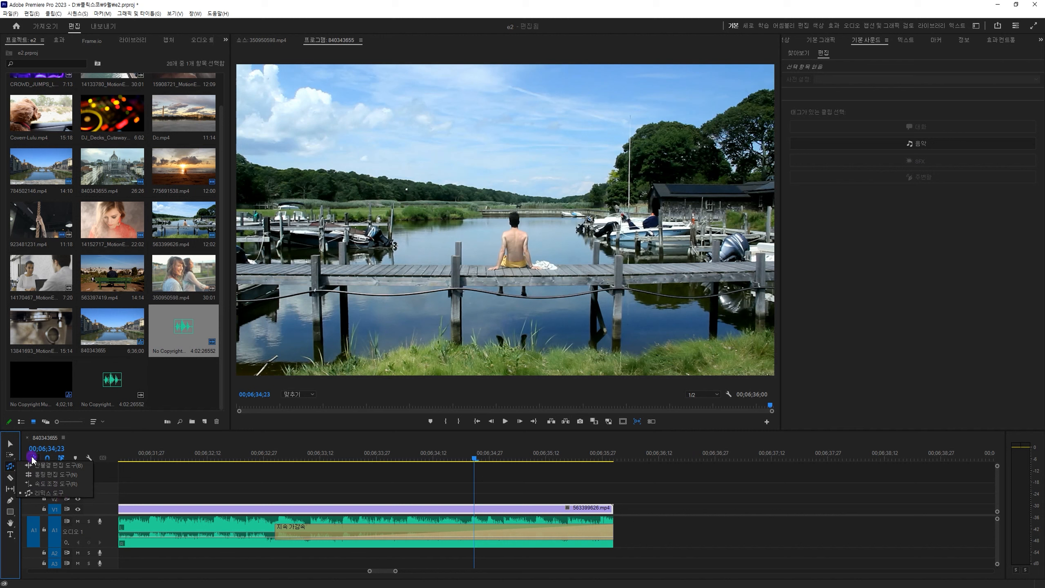
{"action": "left_click", "coordinate": [10, 444]}
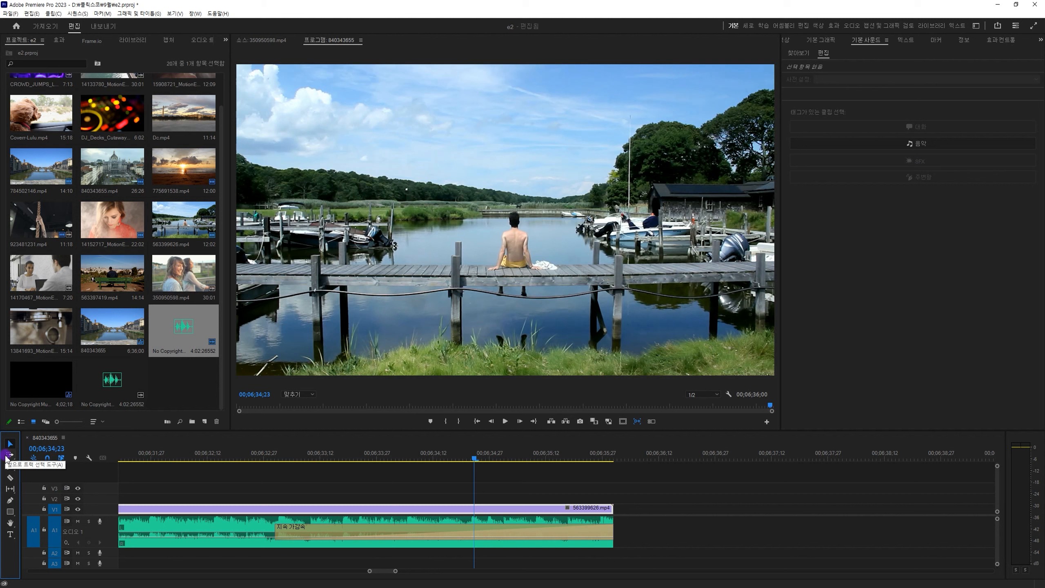
{"action": "left_click", "coordinate": [9, 457]}
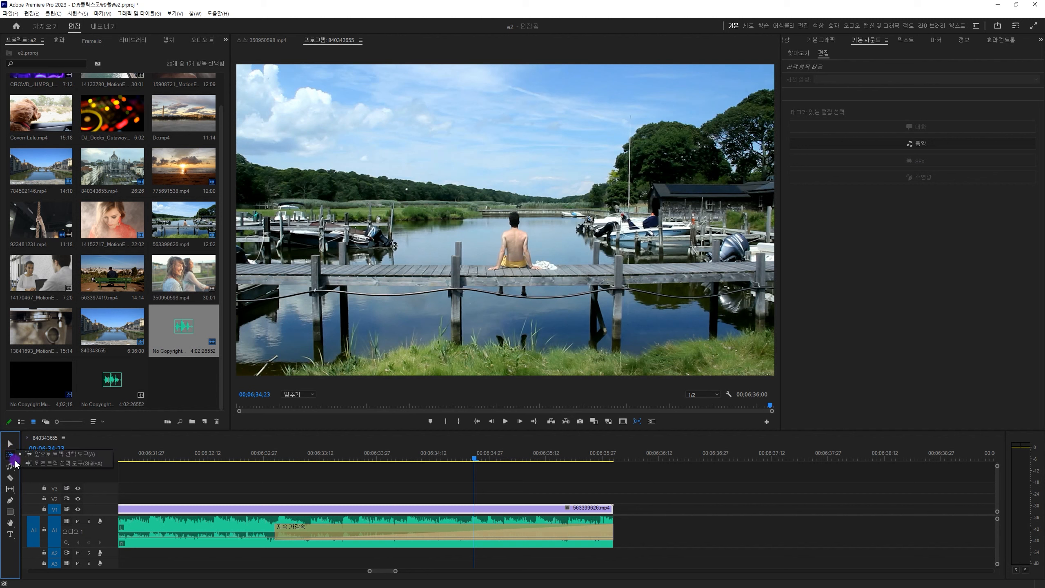
{"action": "left_click", "coordinate": [10, 466]}
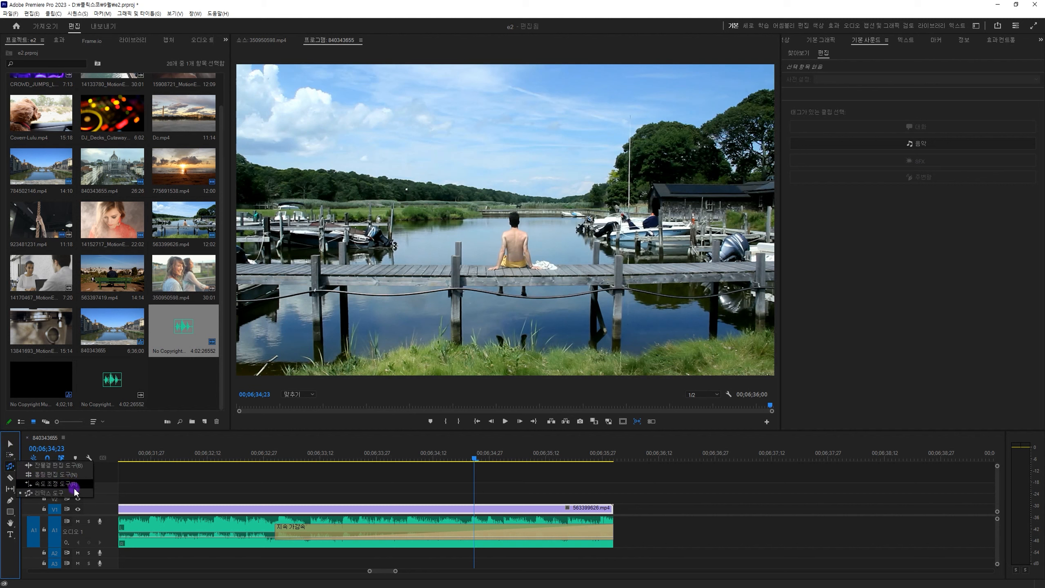
{"action": "key", "text": "c"}
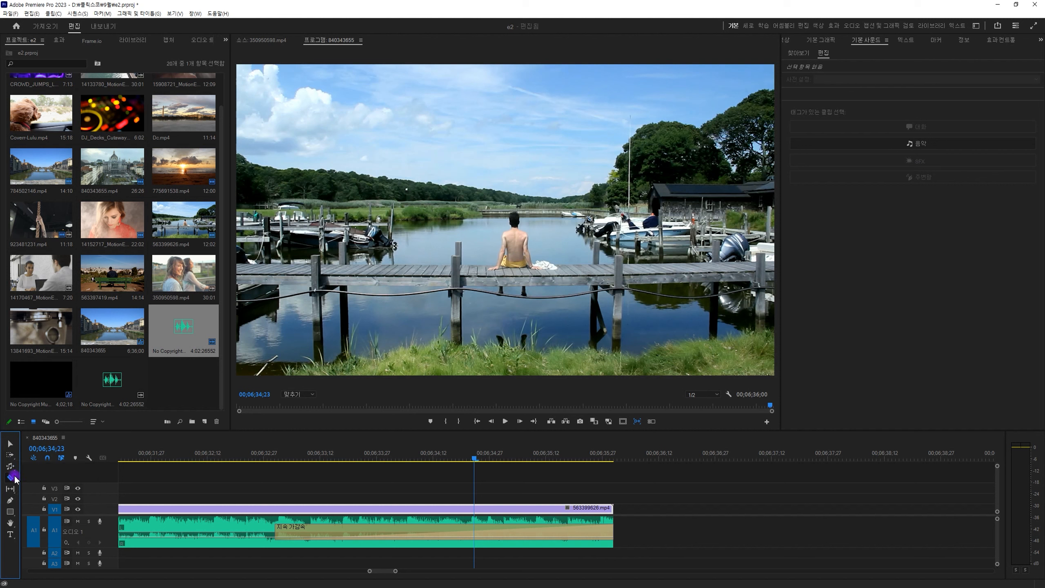